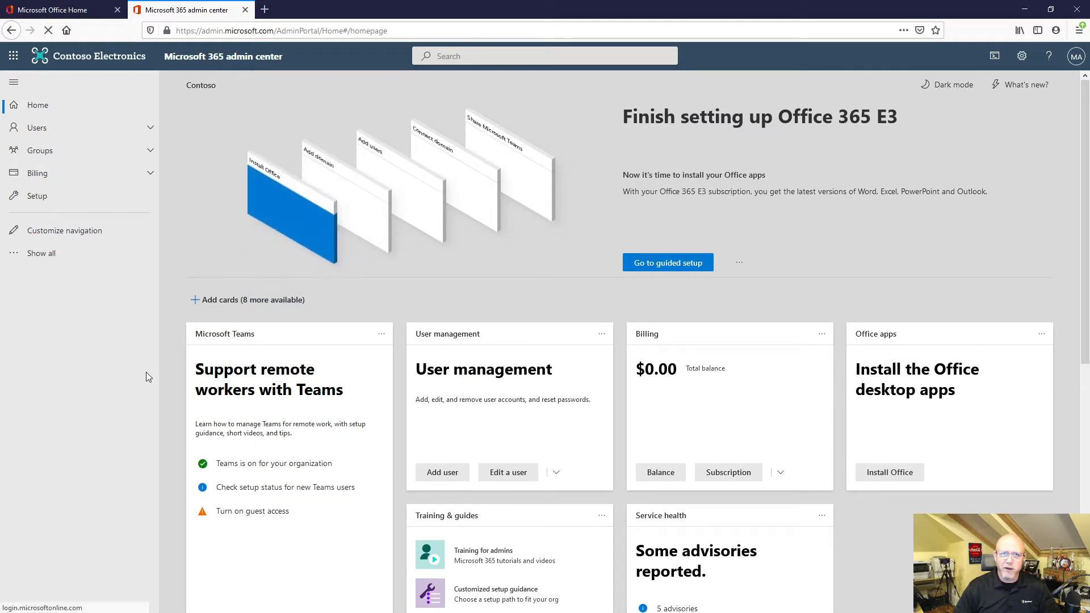
Try to open the Security admin center from the full list of admin centers.
click(62, 253)
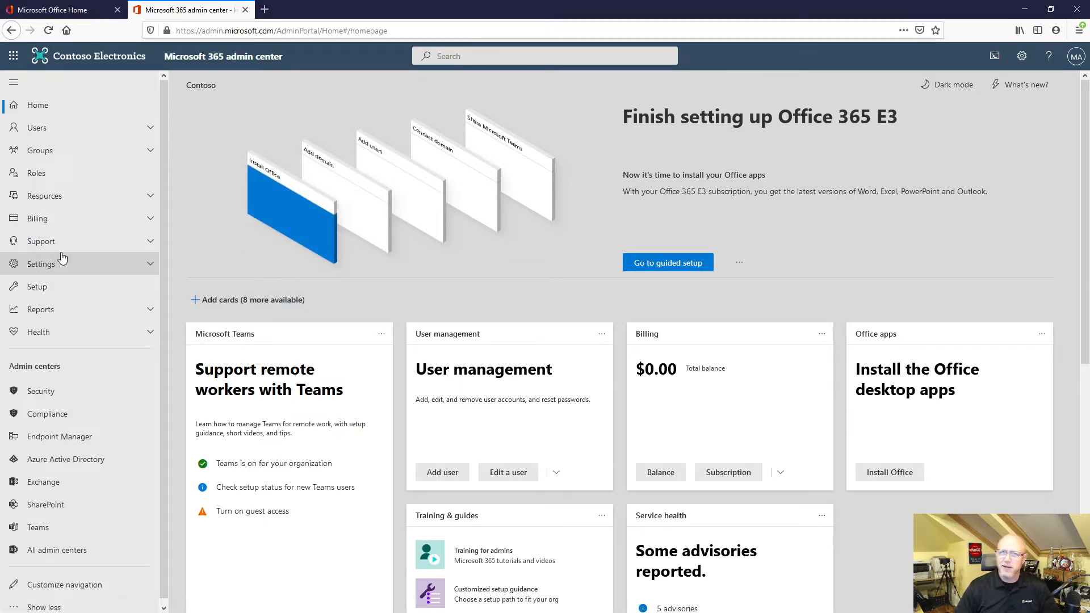
click(41, 392)
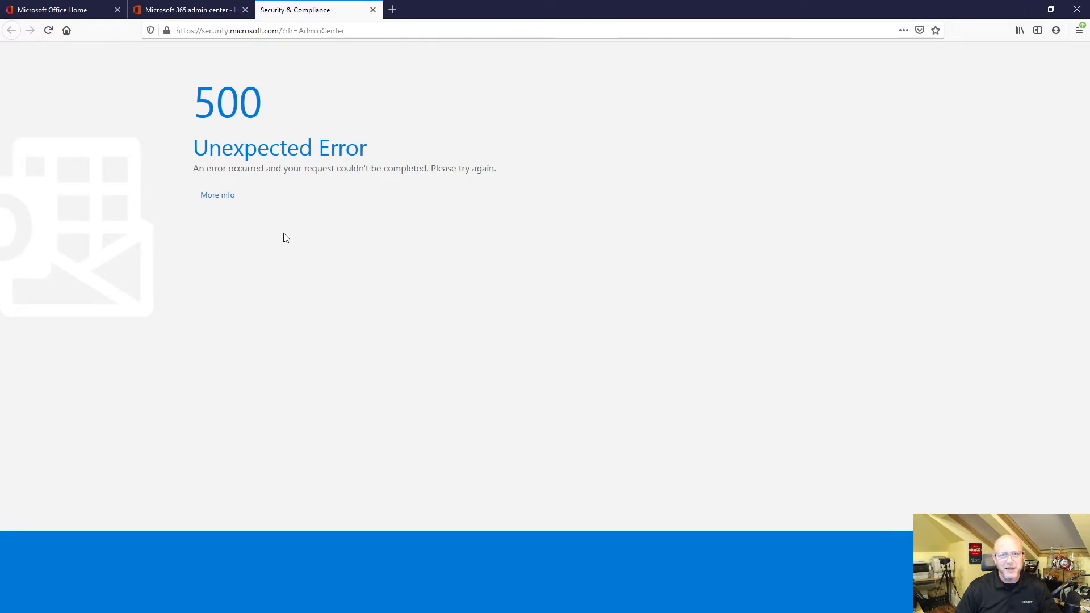
Load the Office 365 Security & Compliance Center at protection.office.com and expand its Classification section.
click(271, 28)
text(prt)
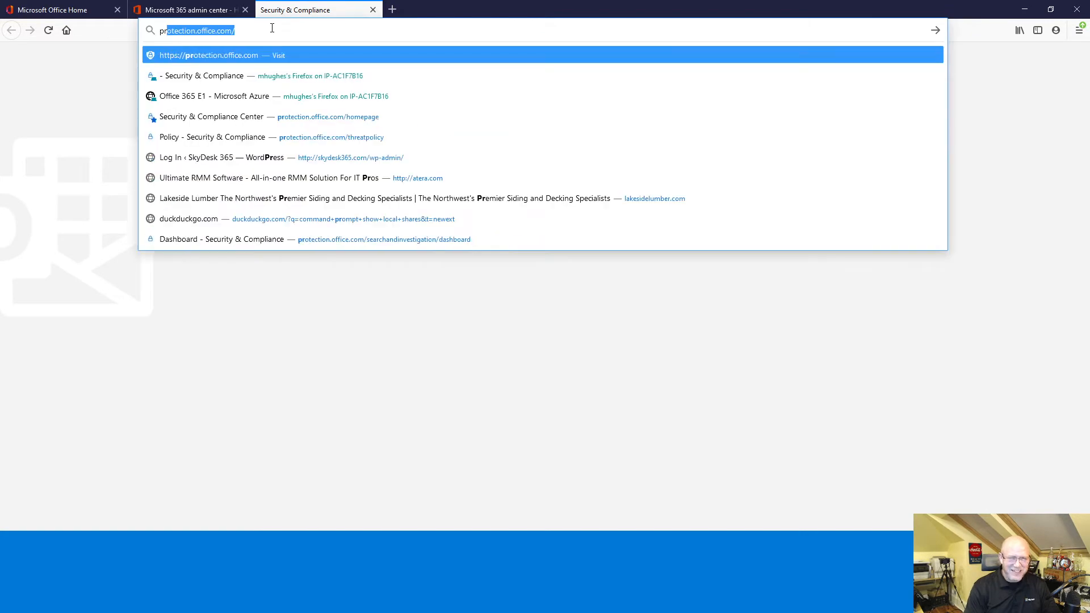
key(BackSpace)
key(BackSpace)
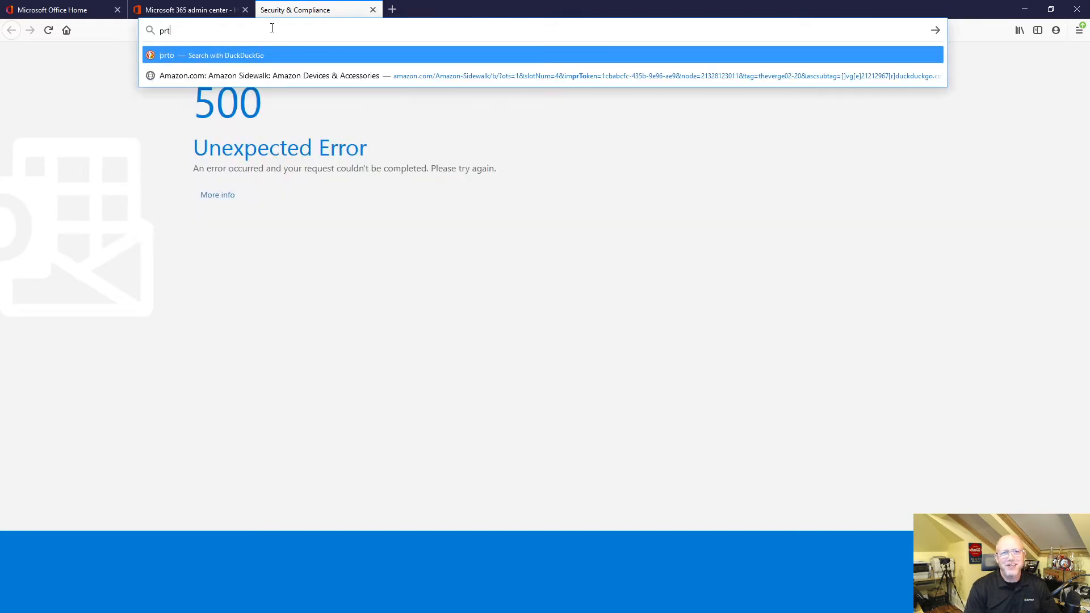
text(otection.office.com/)
key(Return)
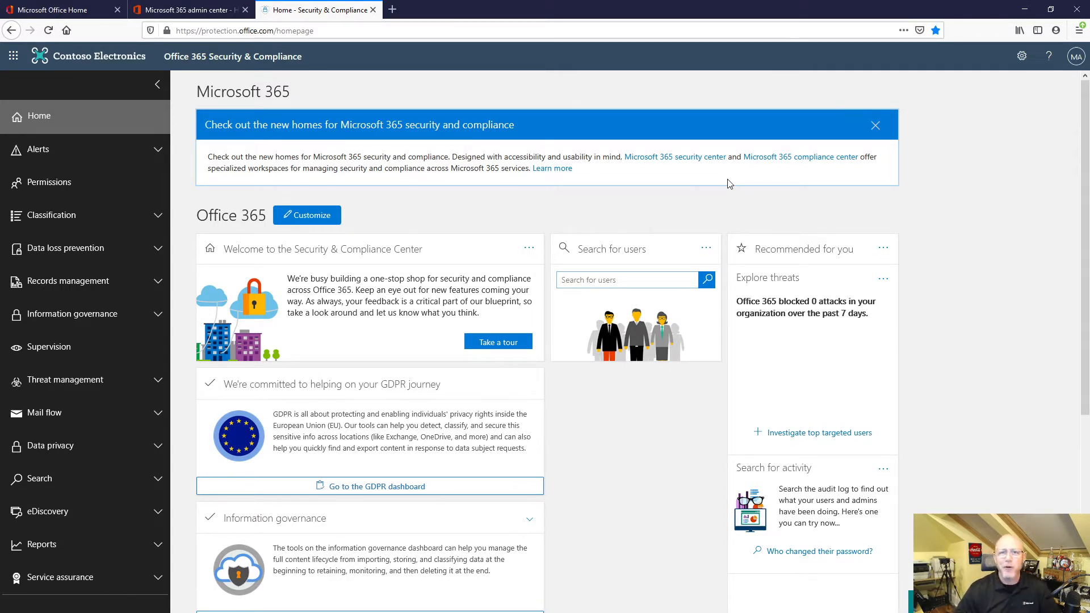
click(76, 215)
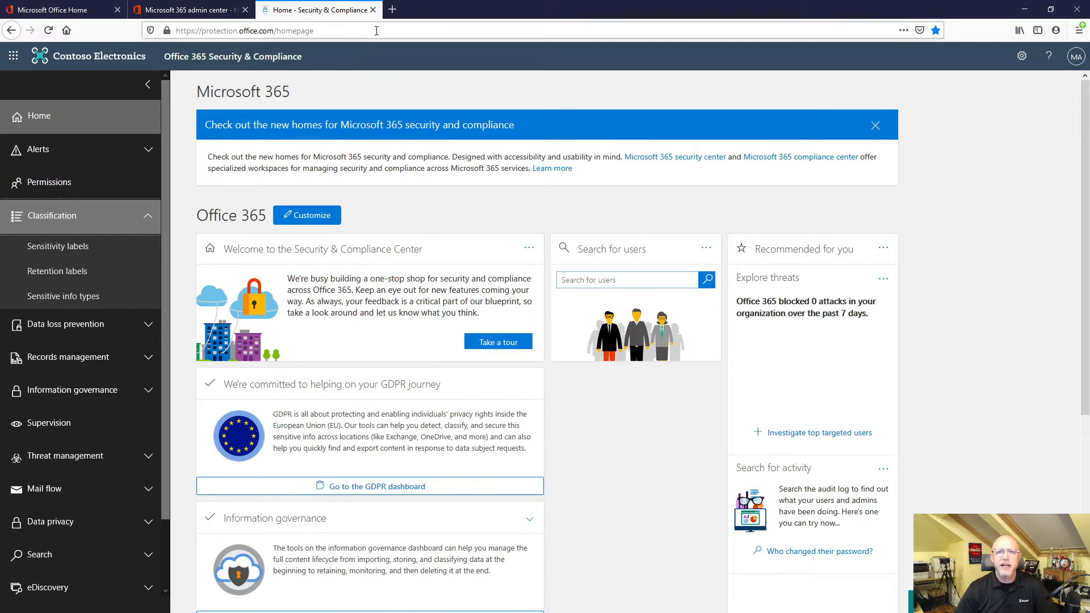
Open the Azure portal at portal.azure.com in a new browser tab and dismiss the Azure Advisor recommendations notice.
click(384, 16)
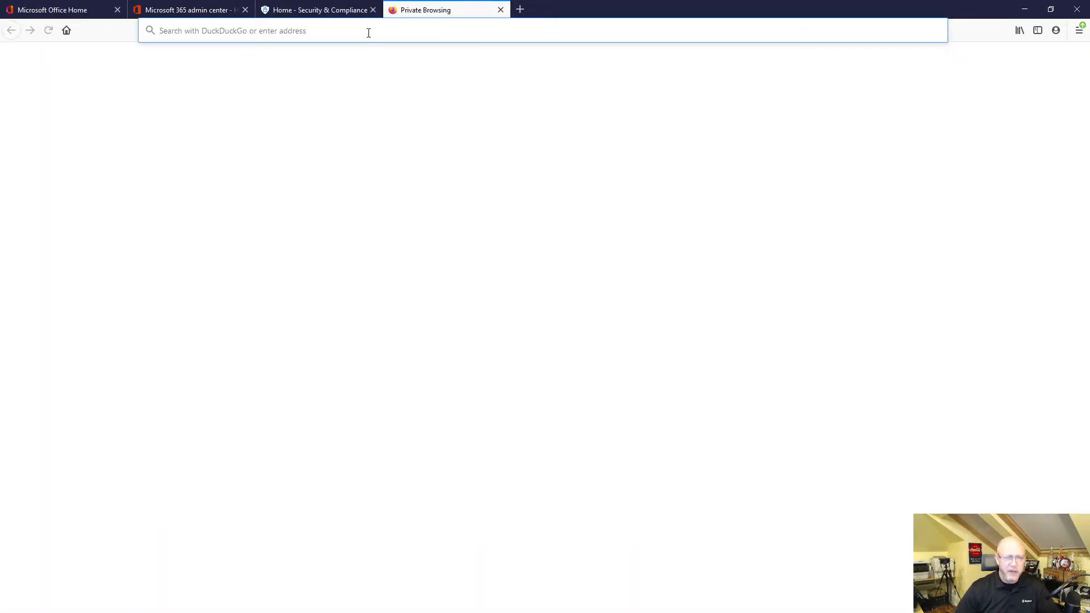
text(portal.azure.com/)
key(Return)
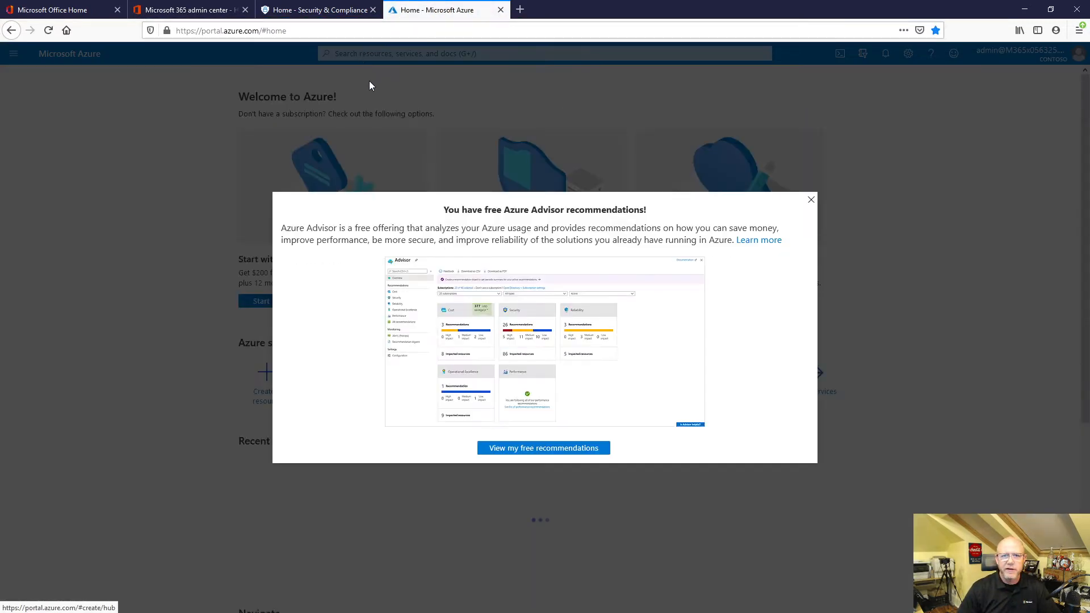
click(810, 201)
Search the Azure portal for Azure Information Protection, open the service and expand the protection templates among its labels.
click(418, 53)
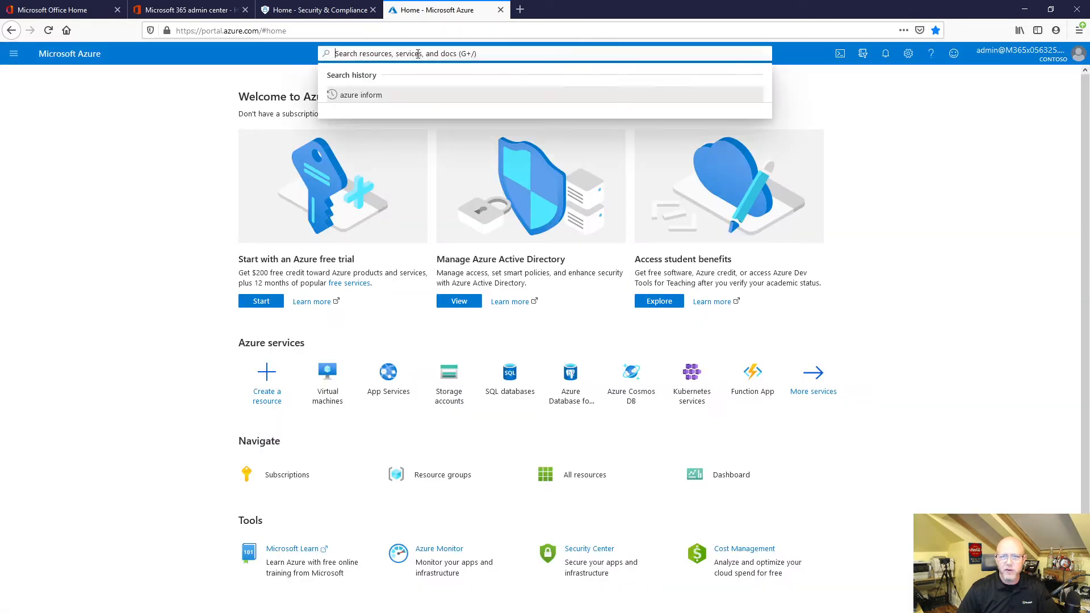
text(azure )
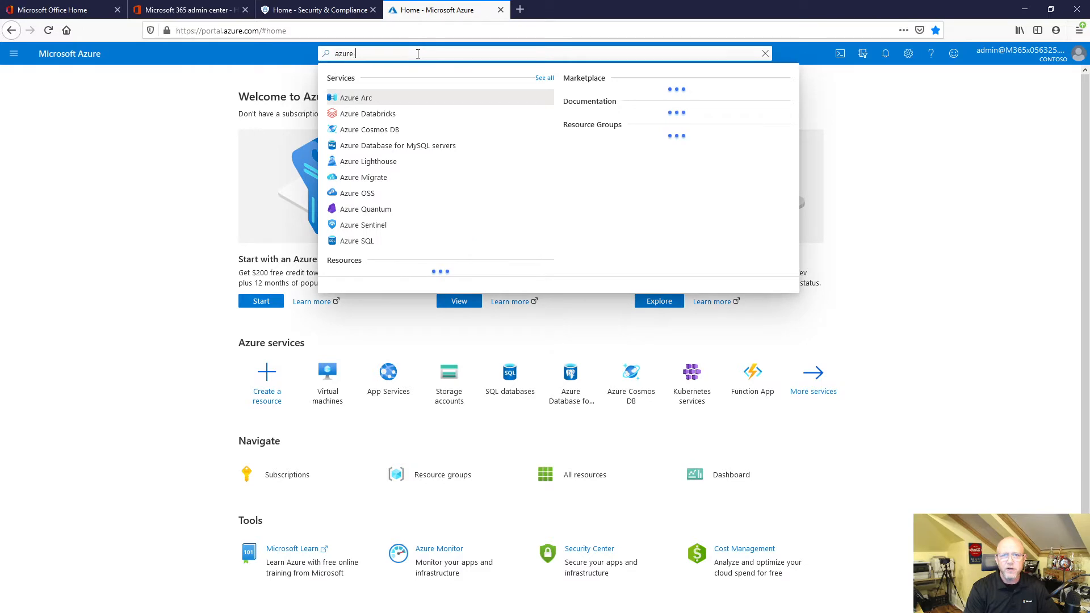
text(infor)
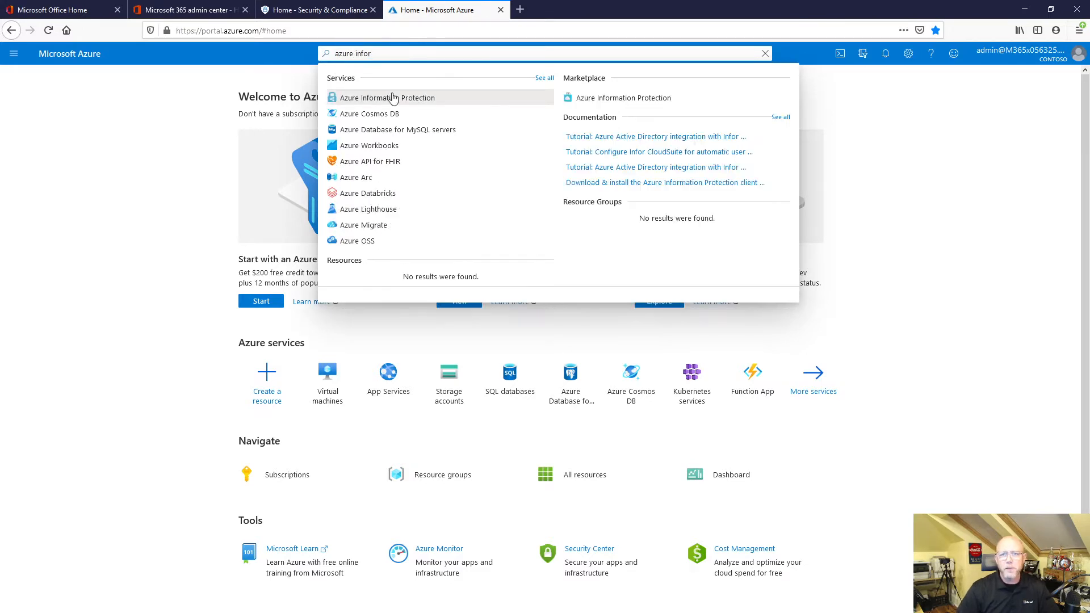
click(390, 99)
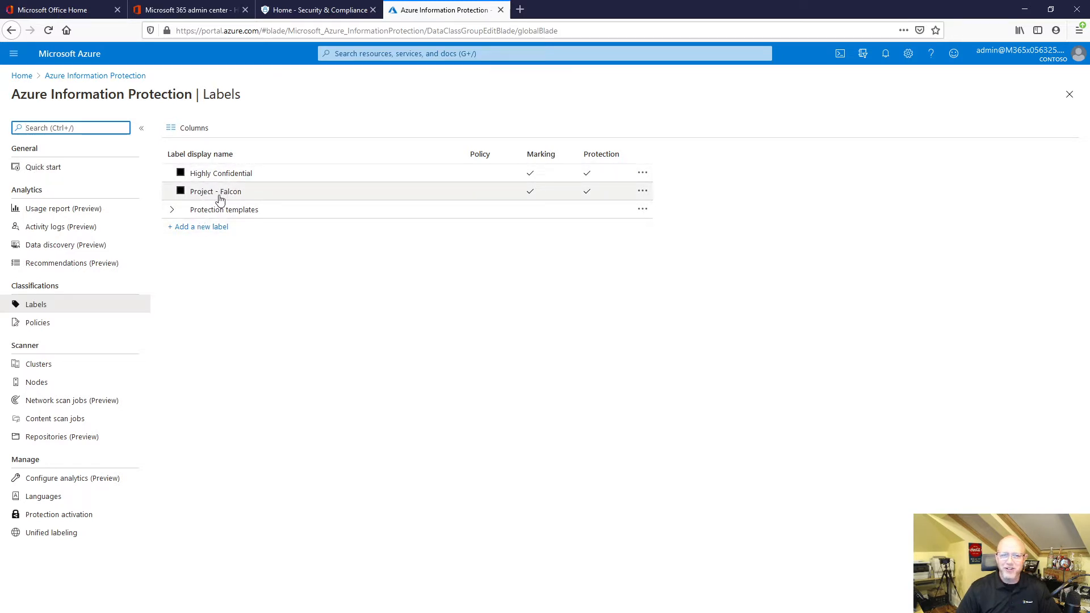
click(171, 210)
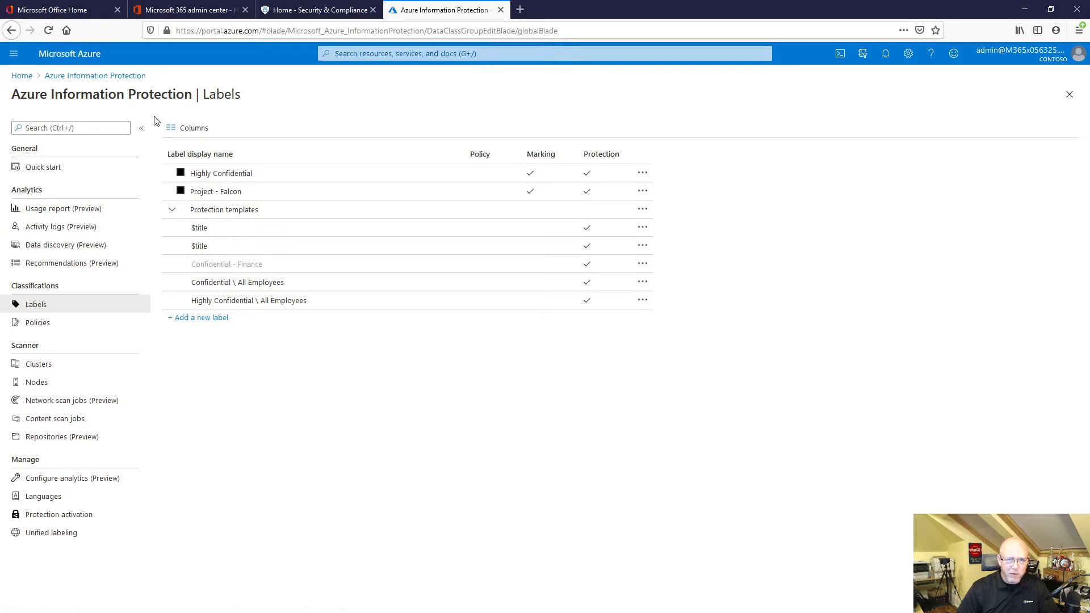
In the Global policy, turn on adding the Do Not Forward button to the Outlook ribbon and save the policy.
click(42, 322)
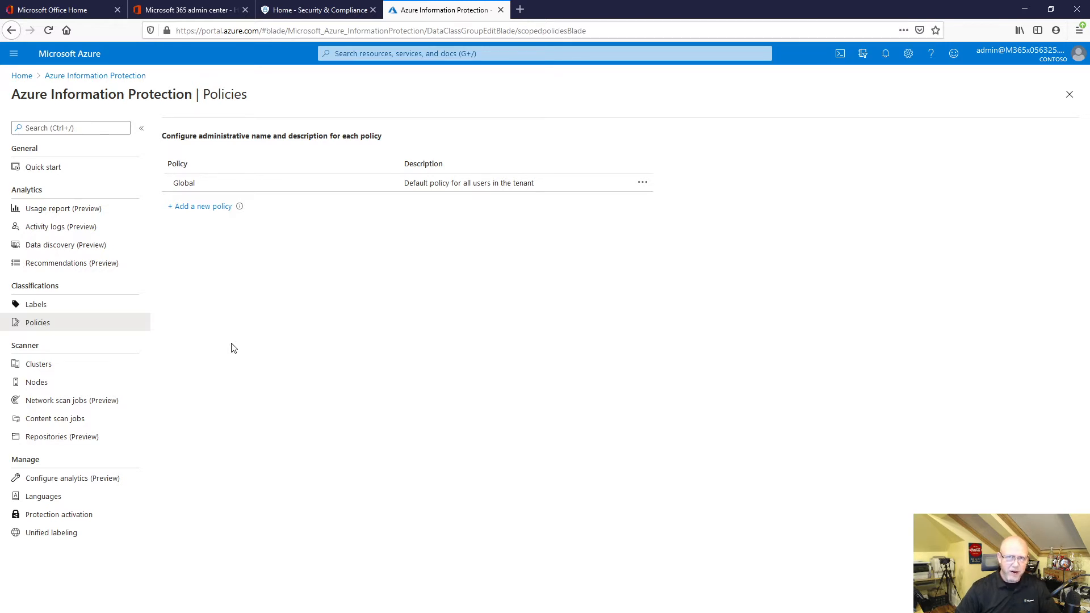
click(189, 187)
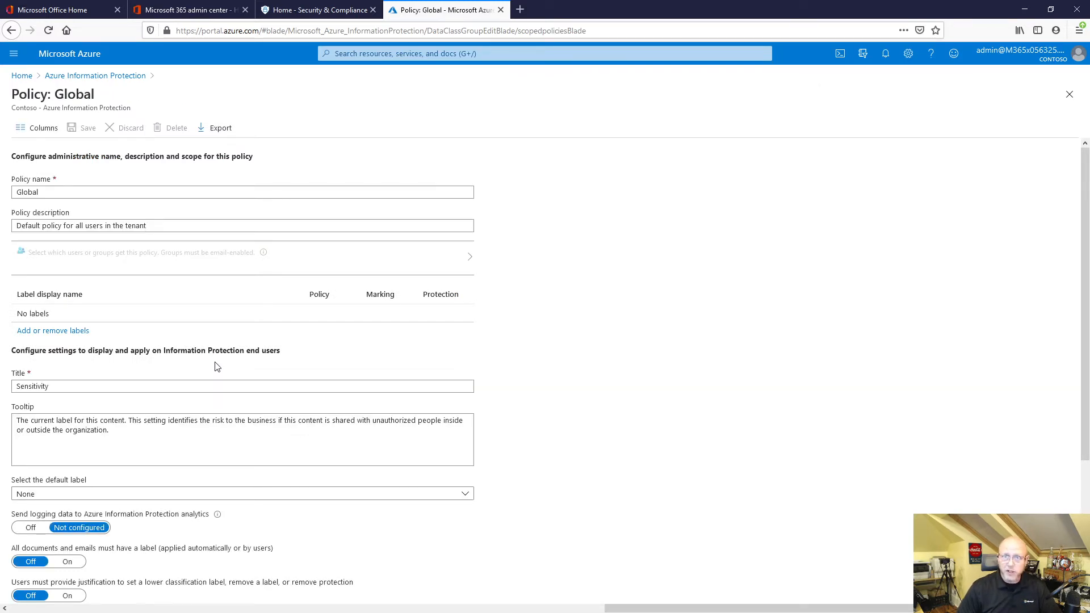
scroll(284, 366, down, 3)
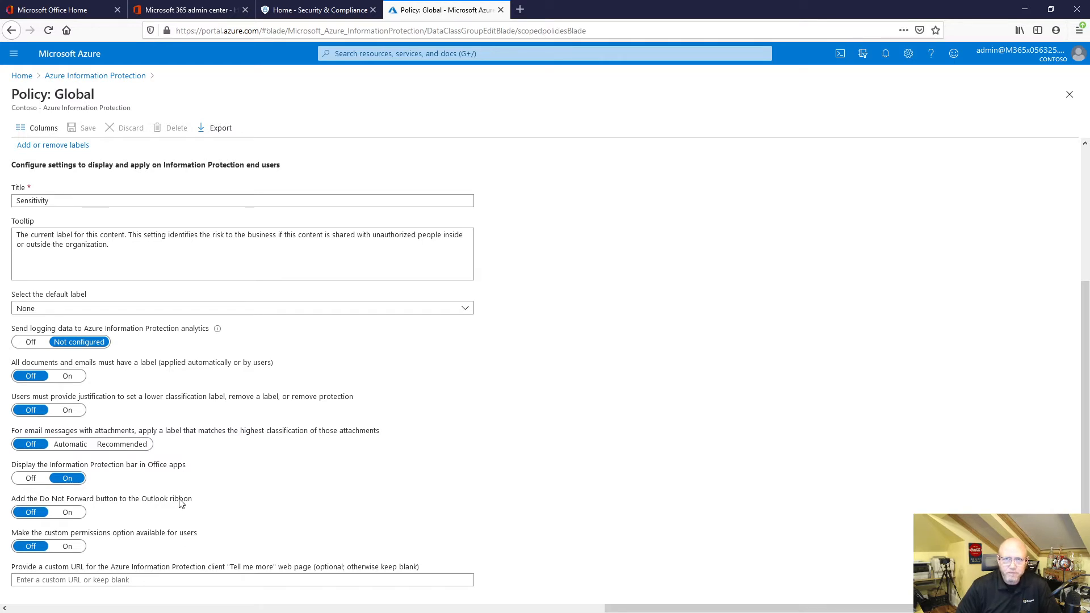
click(71, 512)
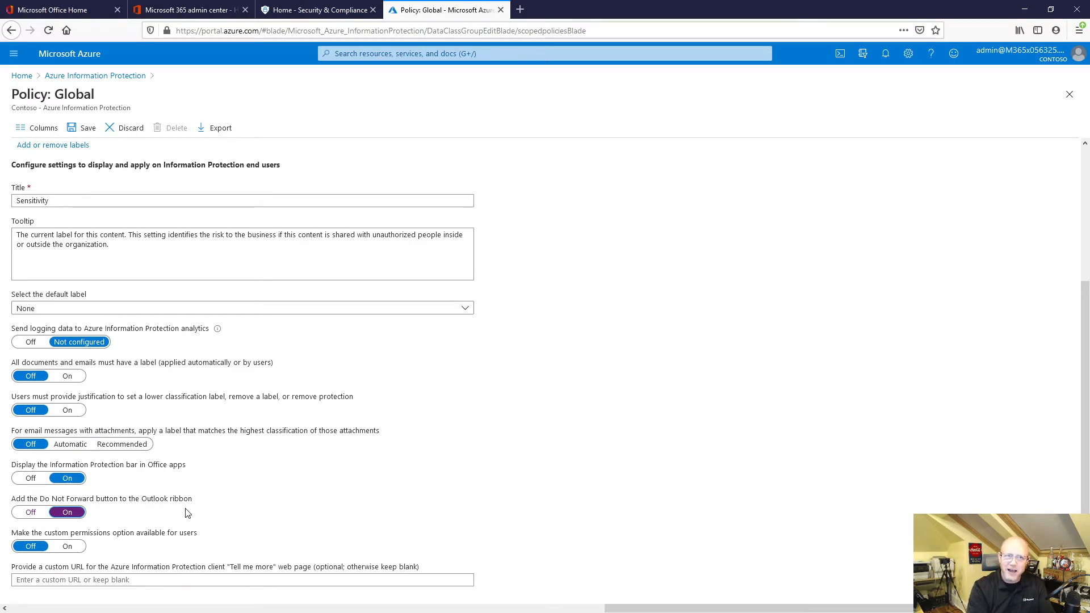
click(86, 128)
click(43, 241)
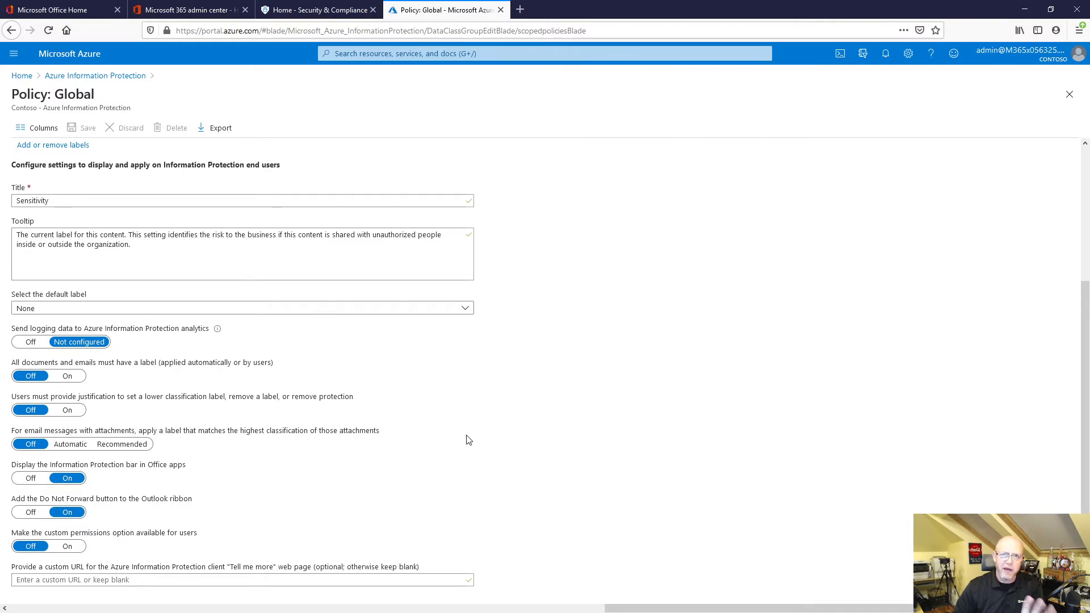
Leave the Global policy and open the Project - Falcon label from the Azure Information Protection labels.
click(122, 78)
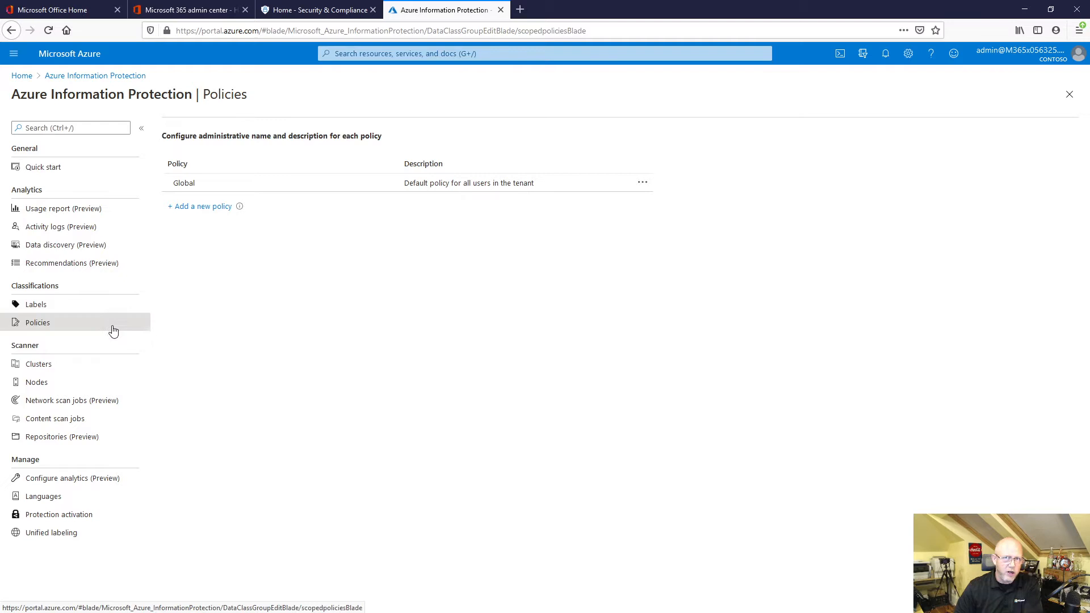
click(46, 303)
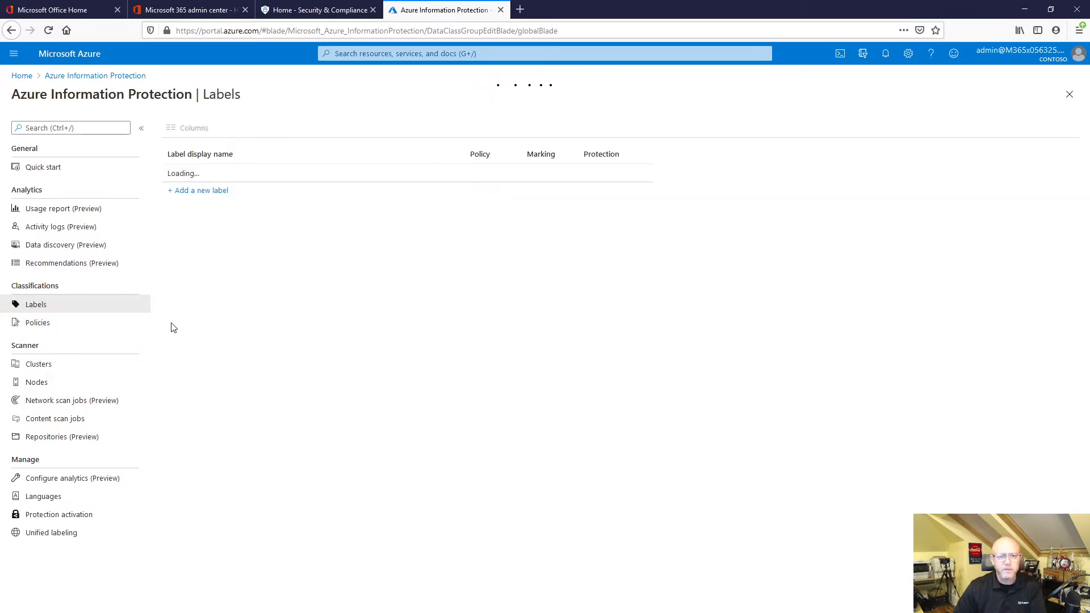
click(211, 191)
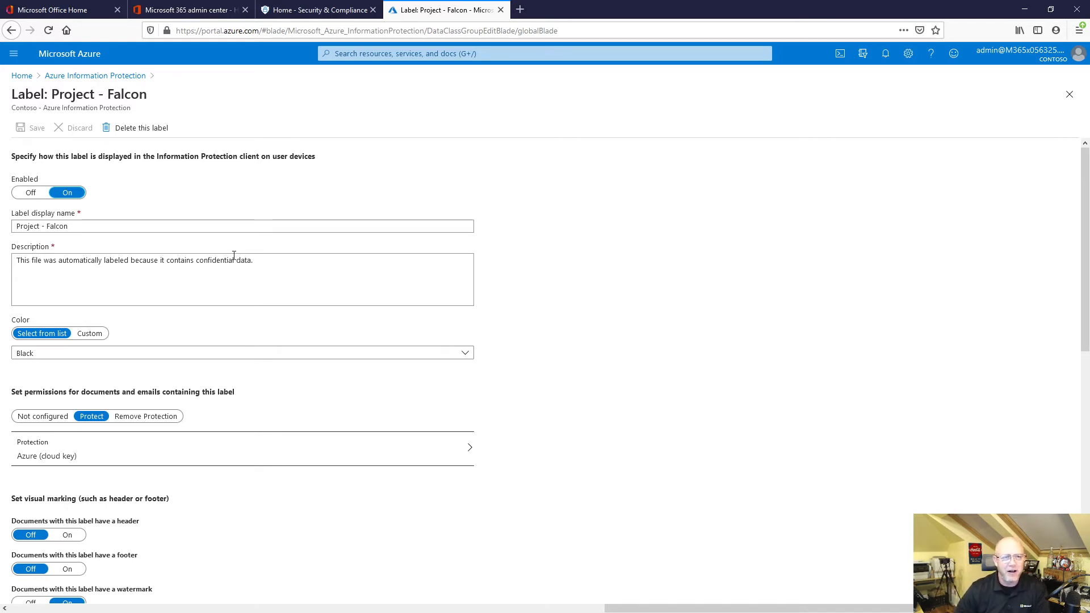
Review the Project - Falcon label's description, color, permission and visual marking settings.
scroll(226, 260, down, 2)
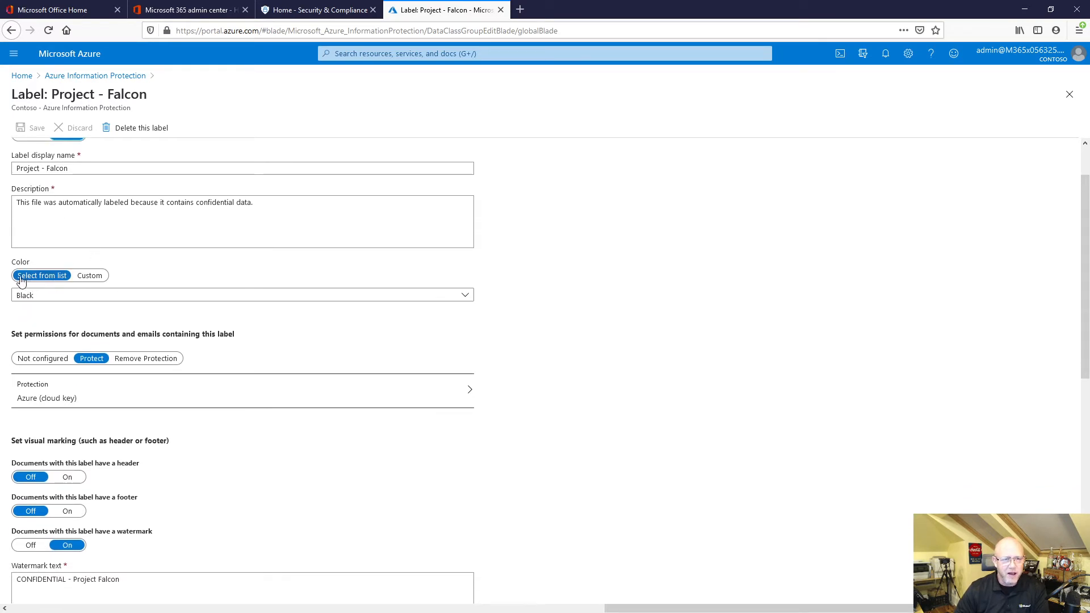
scroll(87, 280, up, 2)
drag(16, 260, 267, 283)
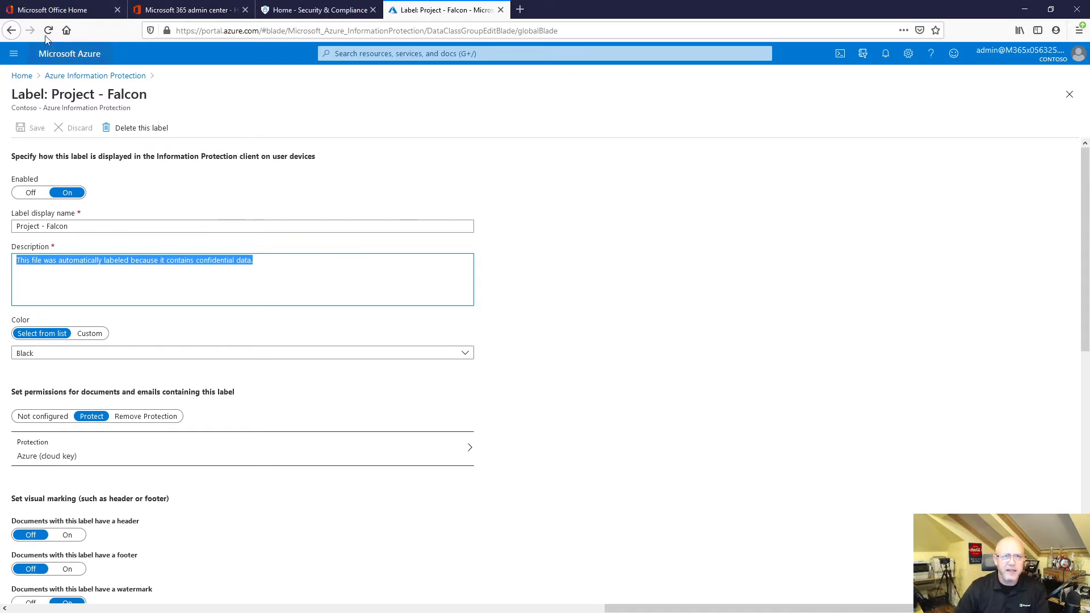
click(67, 17)
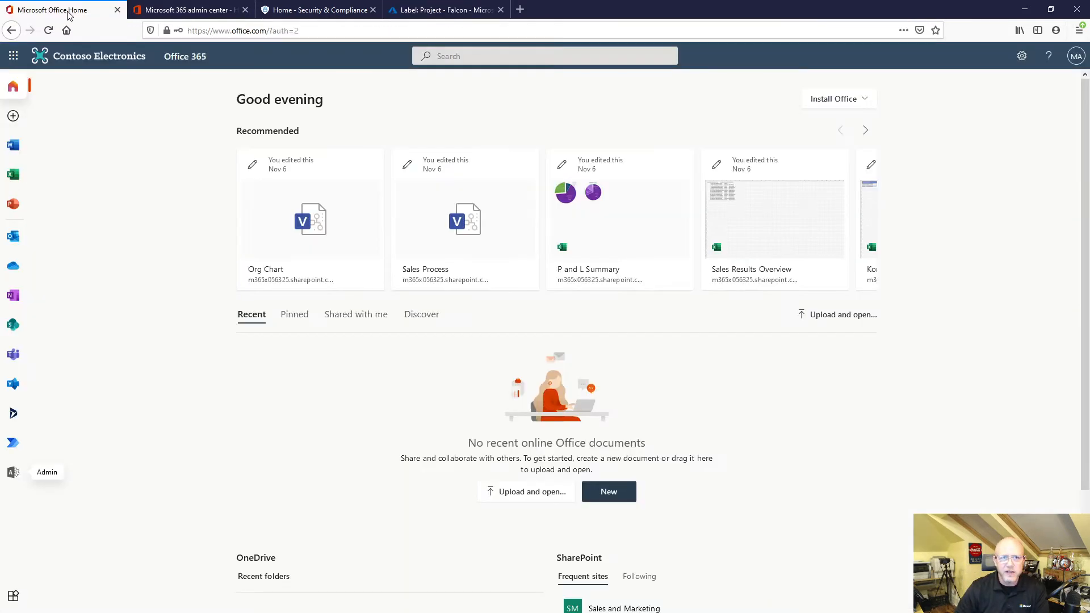
click(423, 17)
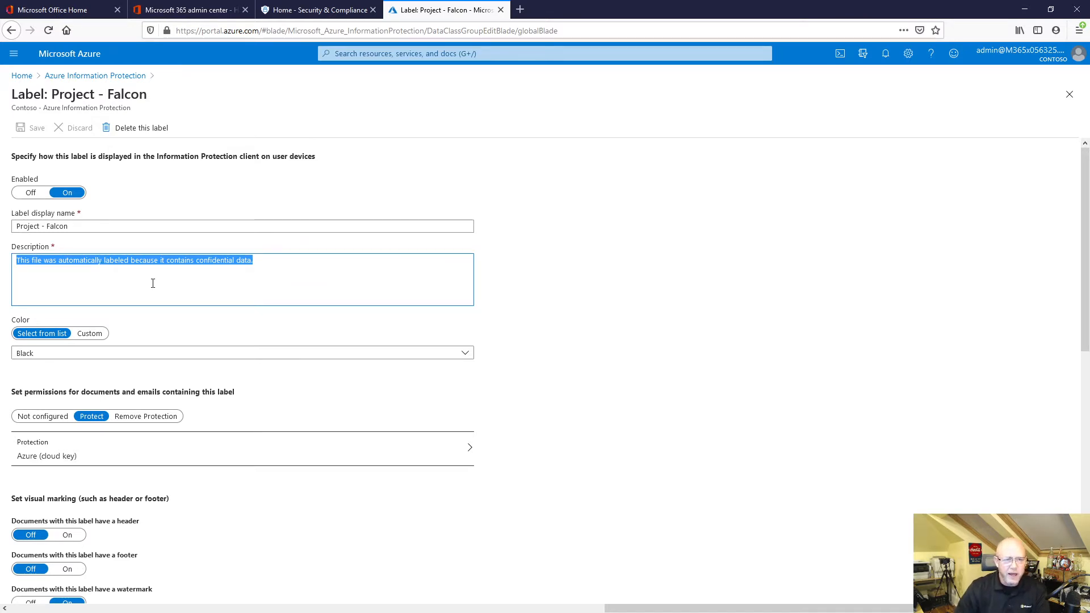
scroll(152, 284, down, 2)
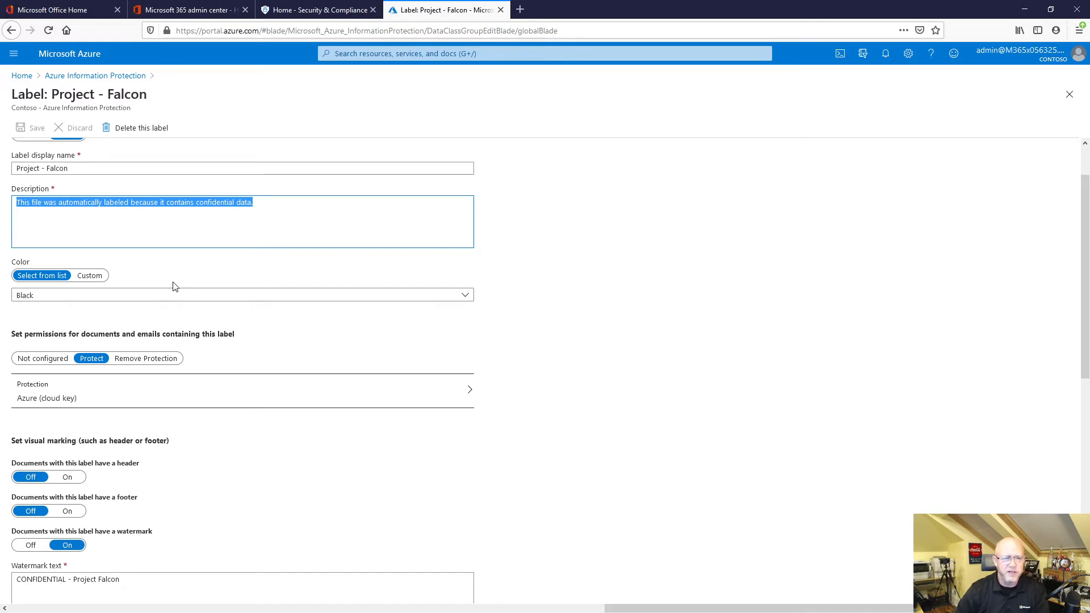
scroll(180, 288, down, 1)
scroll(180, 288, down, 3)
scroll(186, 286, up, 5)
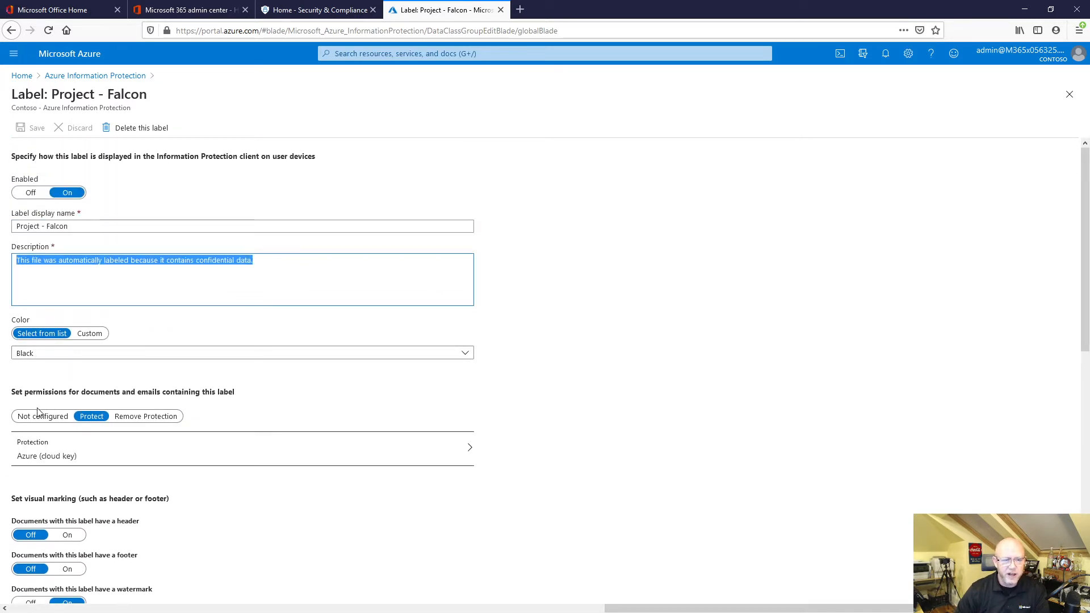
In the Project - Falcon protection settings, examine the Co-Author, Reviewer, Viewer and Custom rights for a new permission, and discard the edits.
click(65, 461)
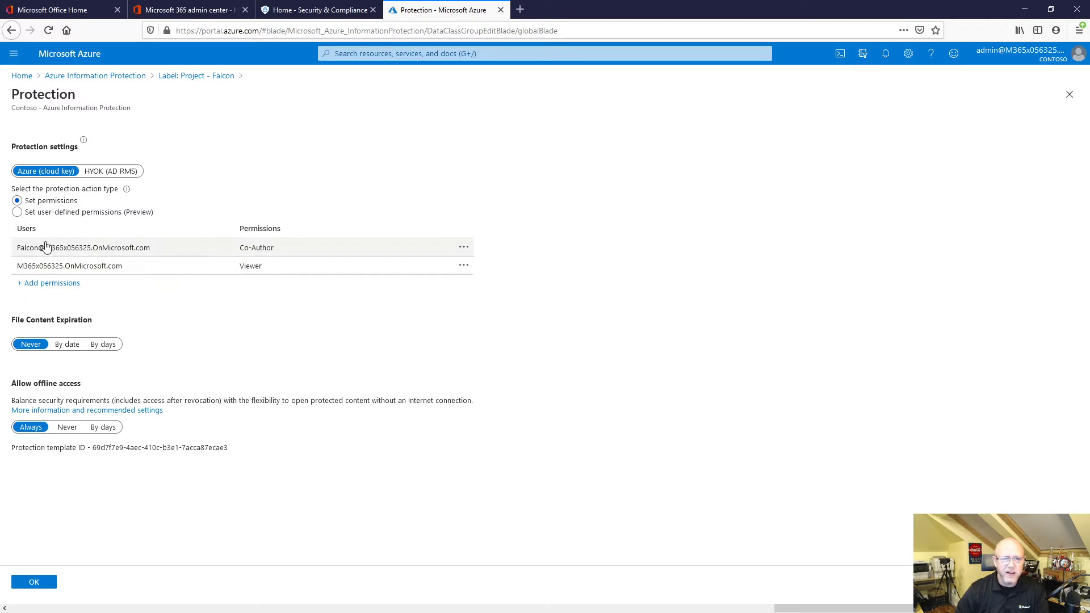
click(60, 283)
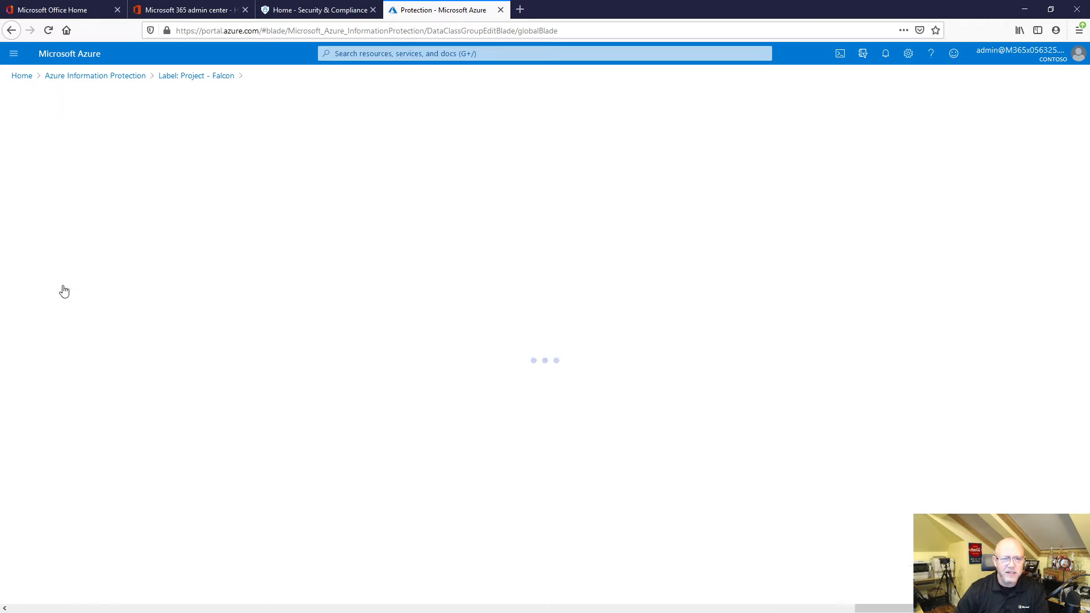
scroll(226, 308, down, 1)
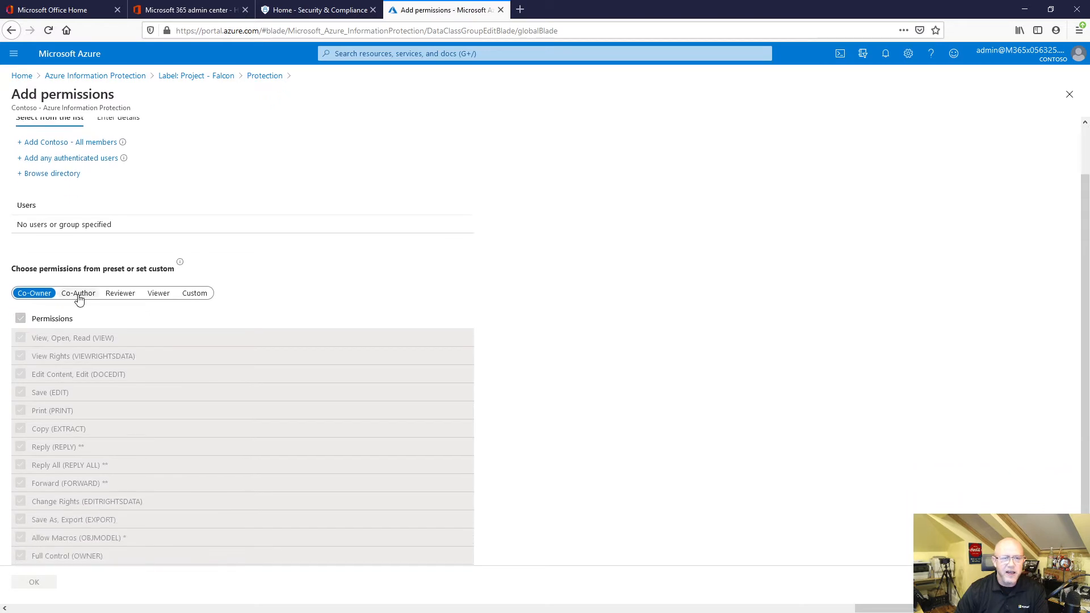
click(77, 294)
click(117, 296)
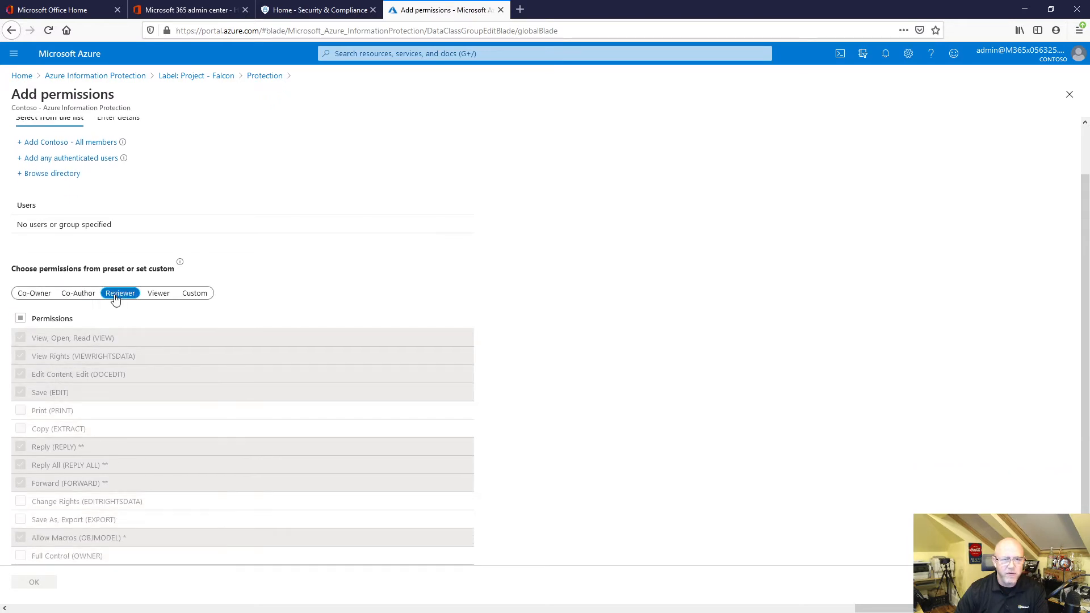
click(157, 296)
click(182, 297)
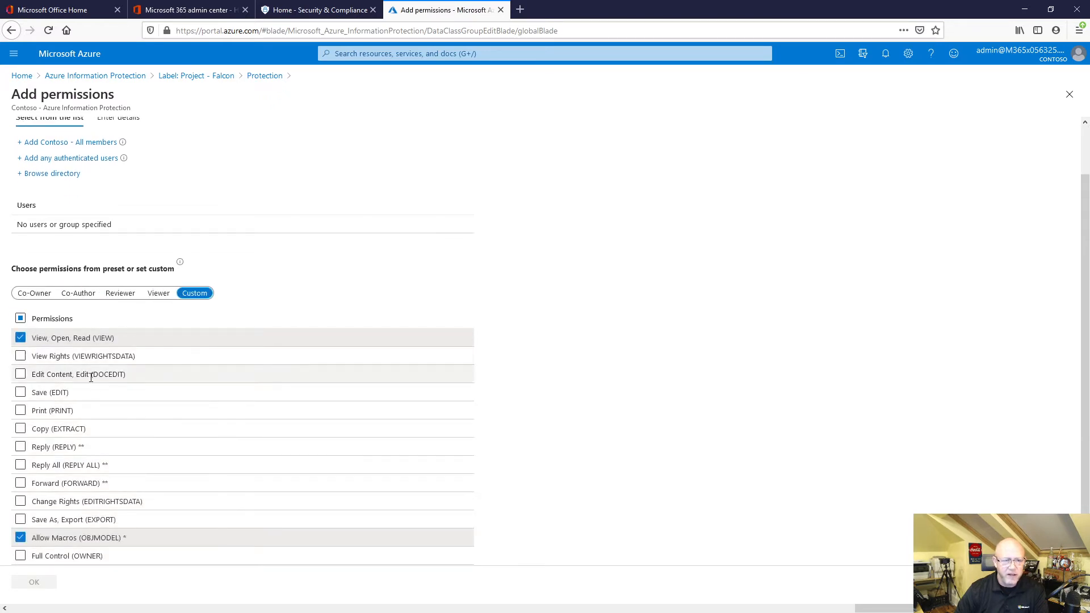
scroll(85, 372, down, 1)
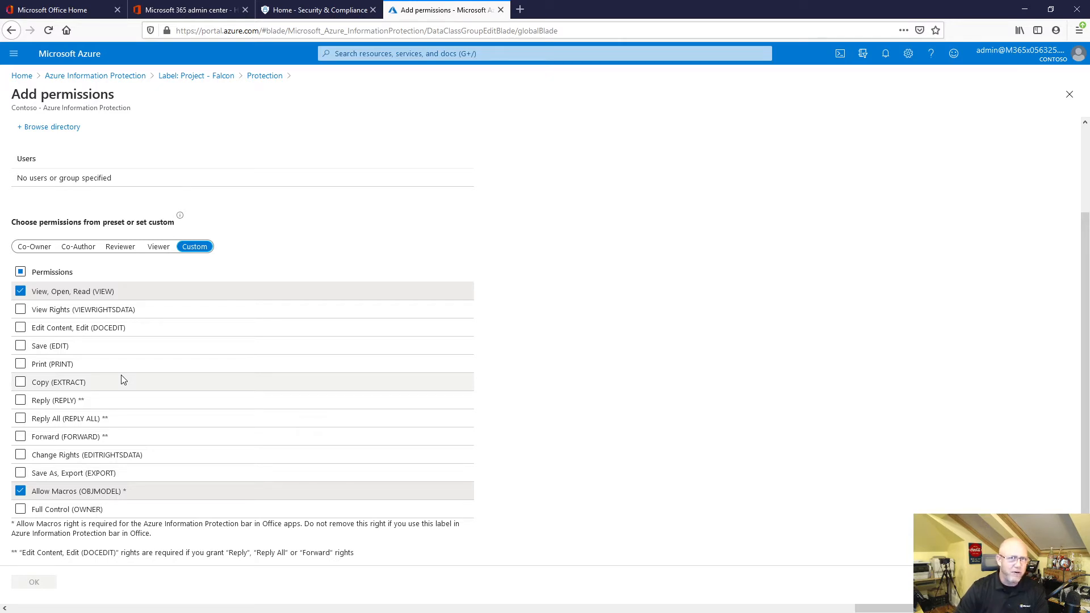
click(211, 80)
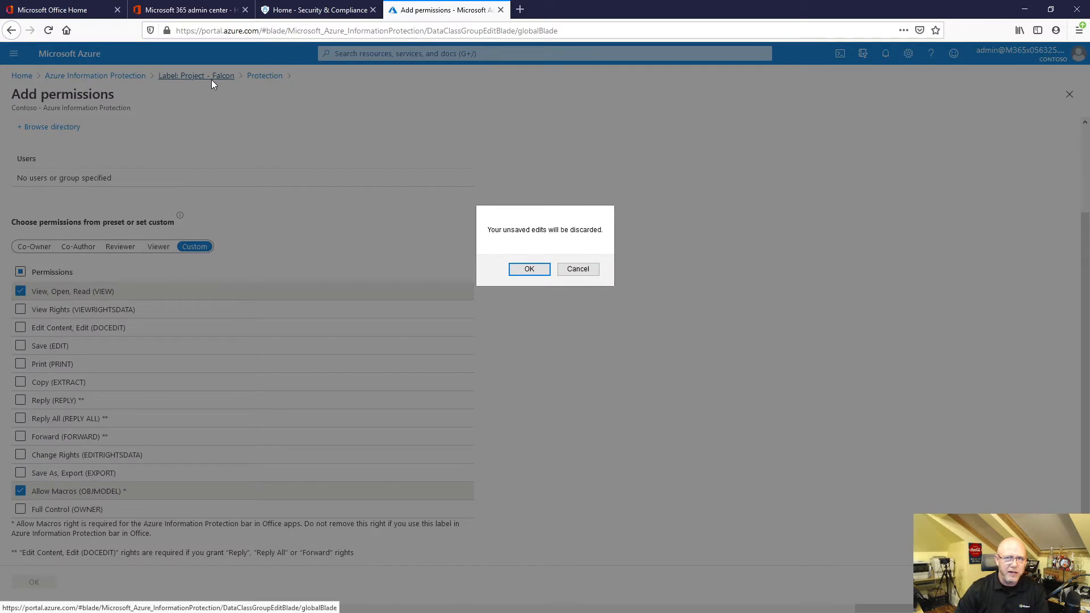
click(529, 269)
Review the Project - Falcon label's watermark settings, automatic labeling conditions and administrator notes.
scroll(193, 258, down, 5)
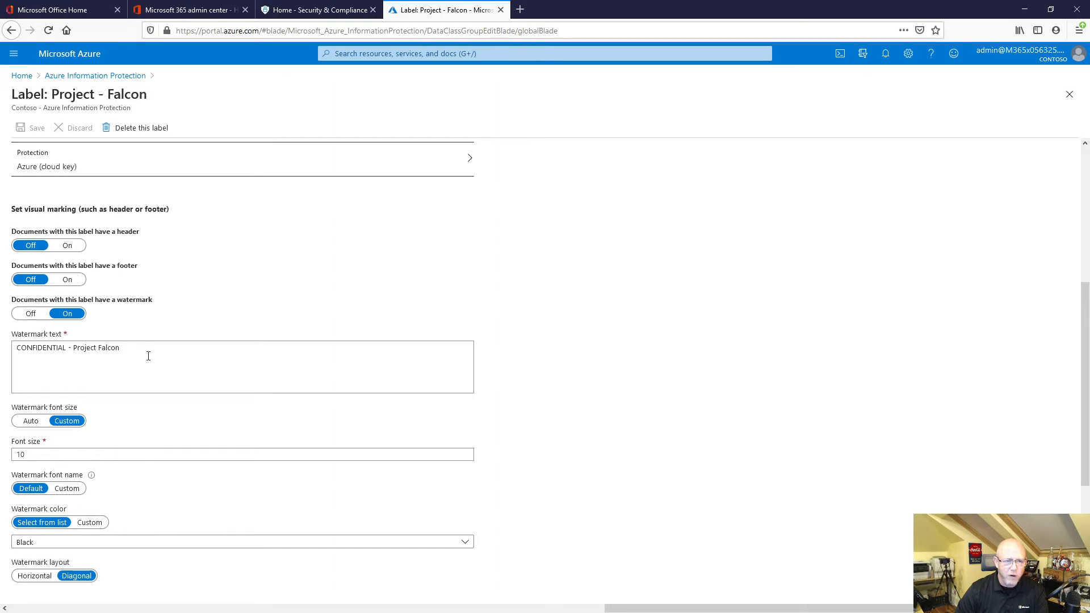
scroll(148, 356, down, 3)
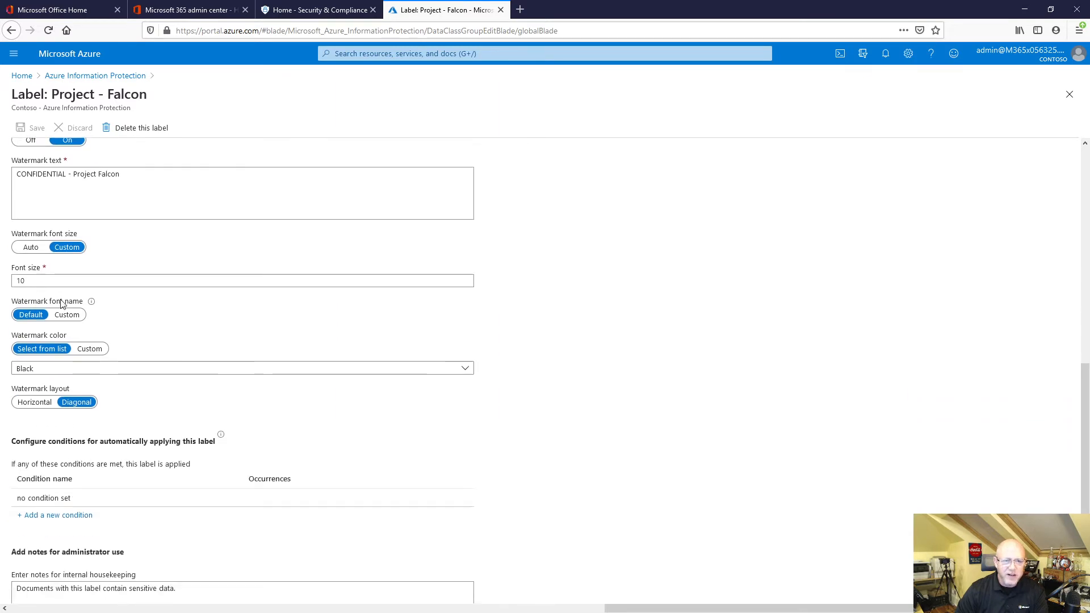
scroll(110, 353, down, 1)
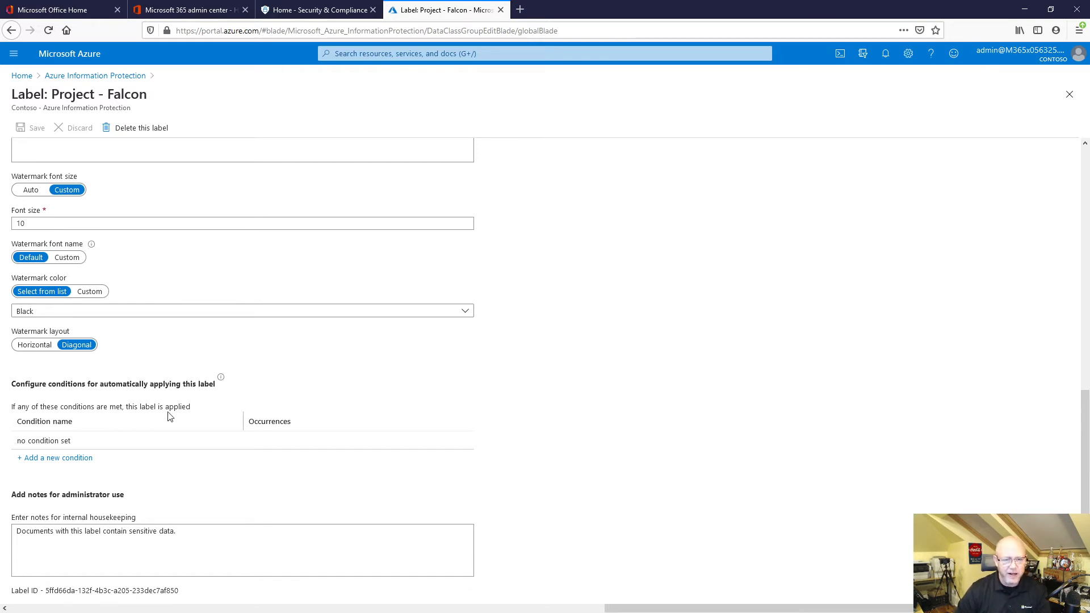
scroll(168, 416, up, 10)
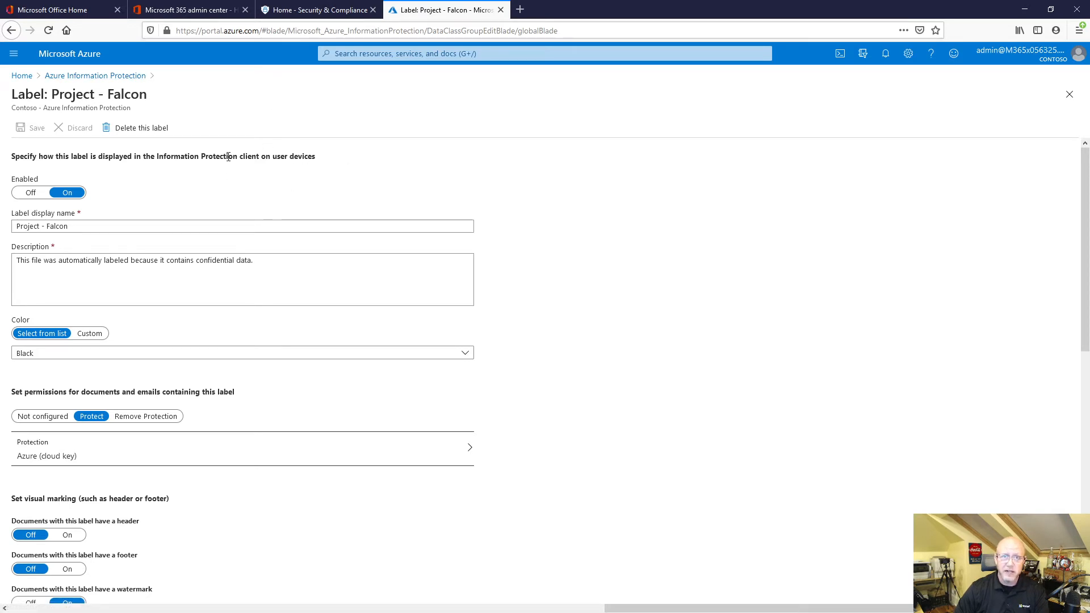
Compare the sensitivity labels in Office 365 Security & Compliance with the Azure Information Protection labels, including the protection templates.
click(269, 17)
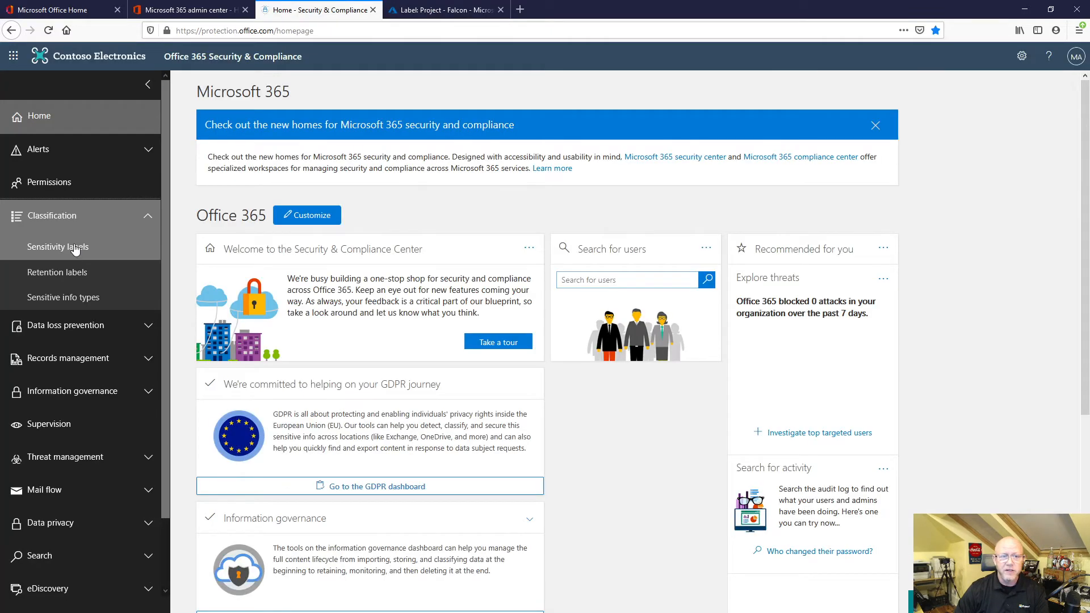
click(73, 245)
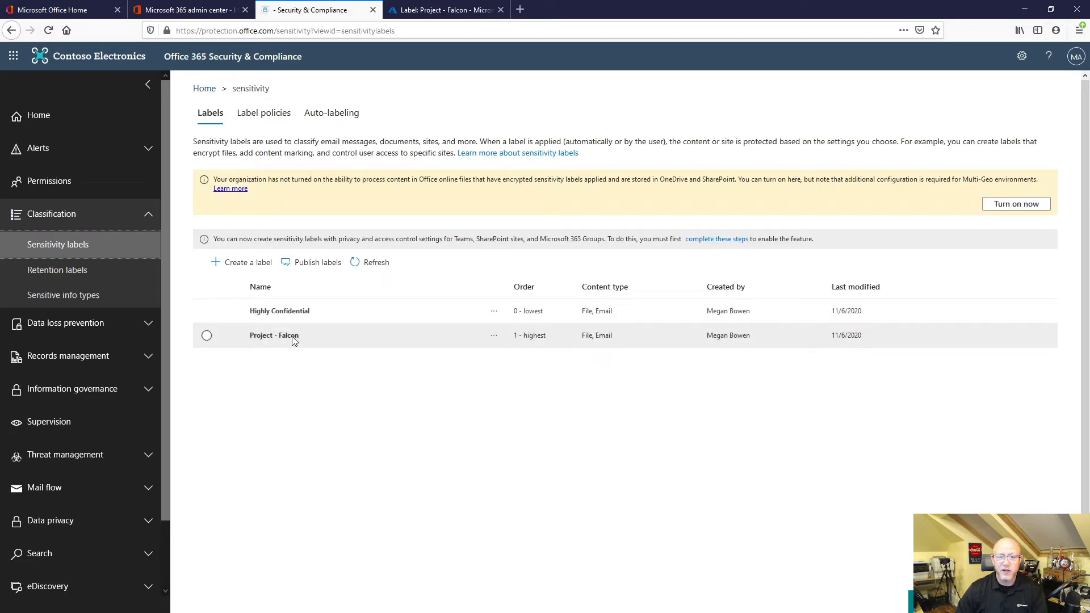
click(438, 11)
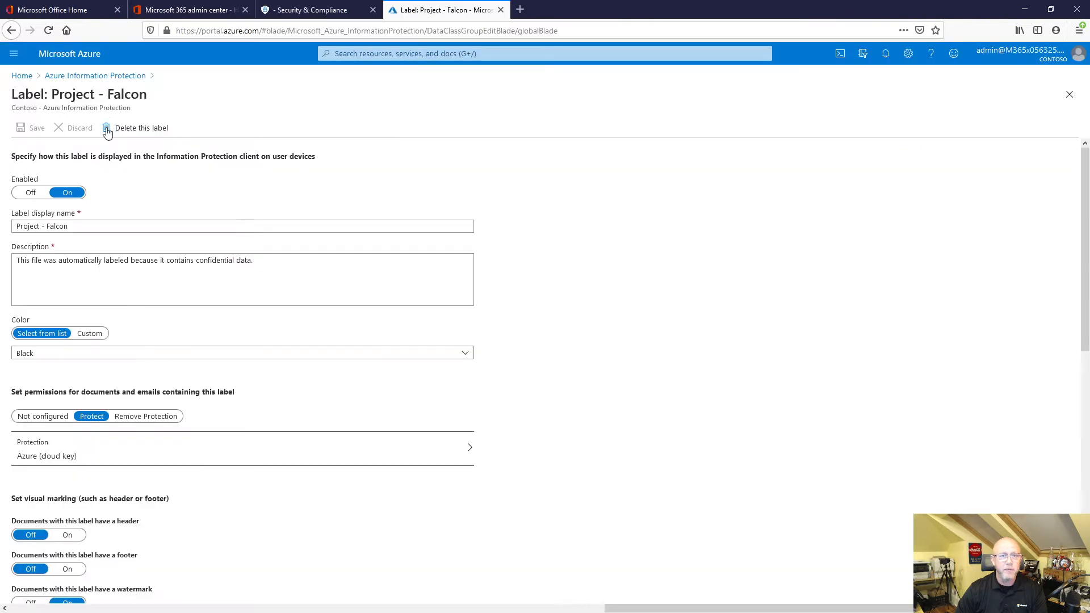
click(95, 76)
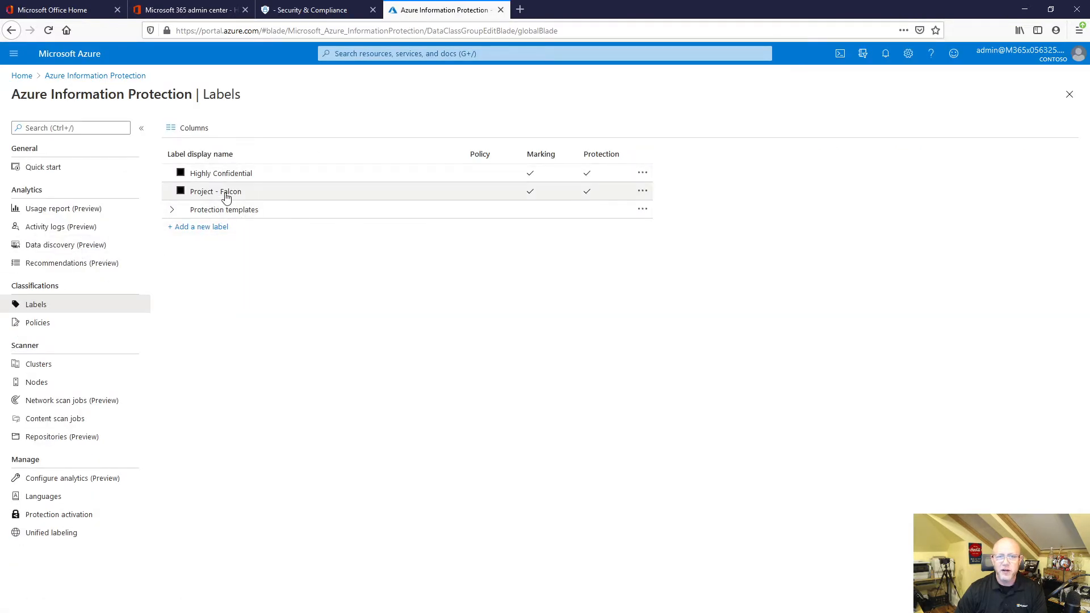
click(172, 210)
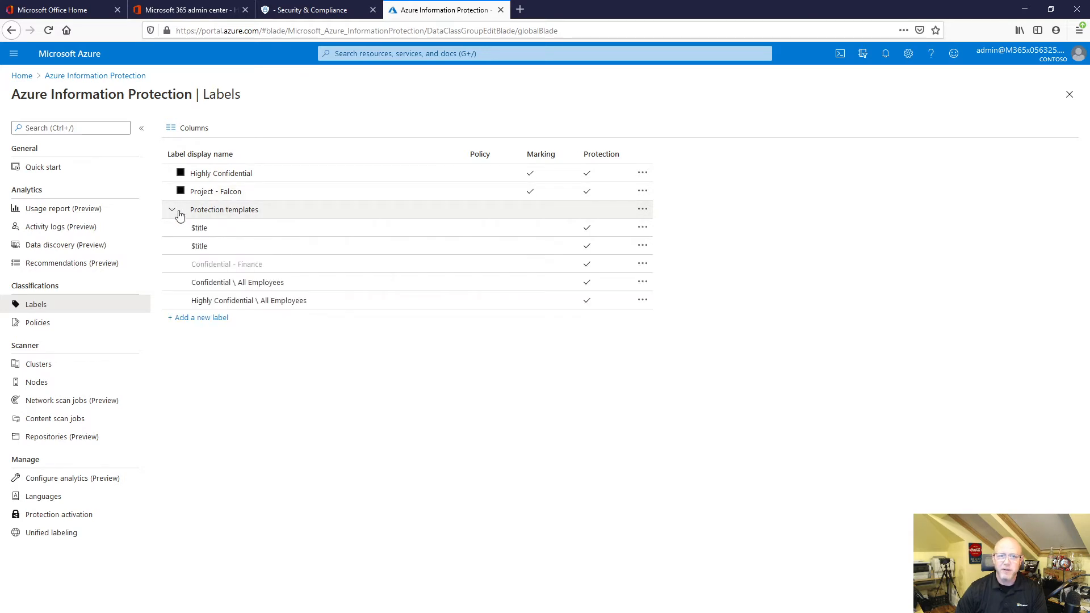
click(173, 212)
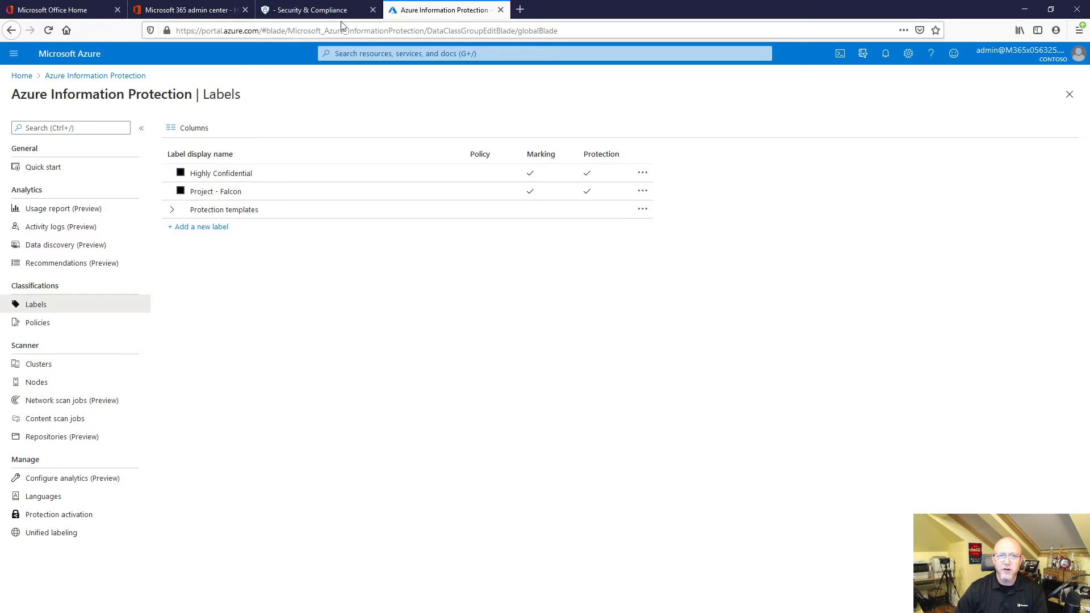
In Office 365 Security & Compliance, view the details of the Confidential-Finance Policy among the sensitivity label policies.
click(311, 12)
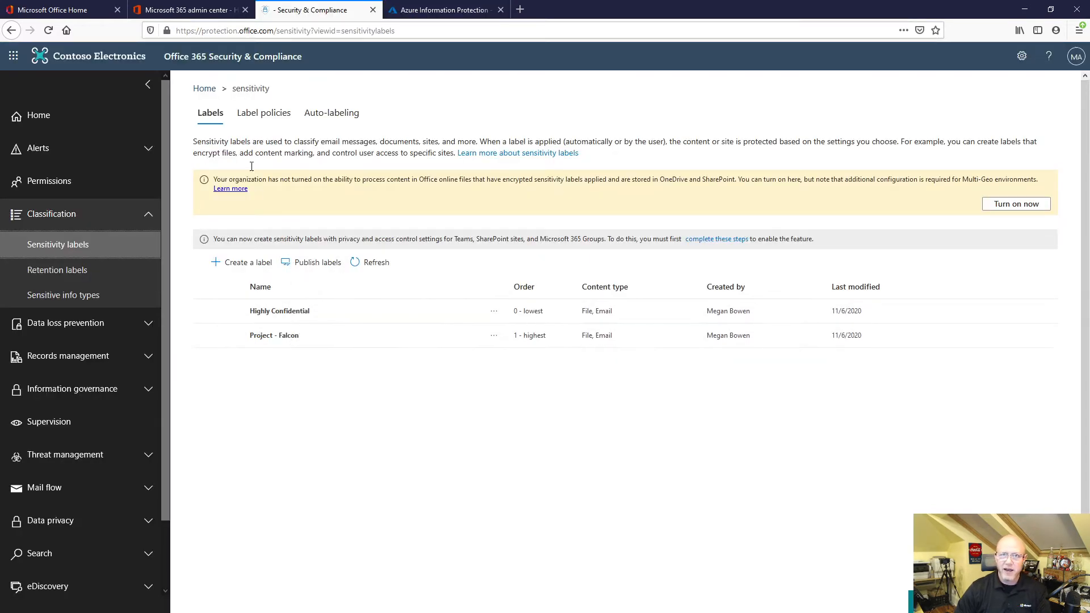
click(262, 115)
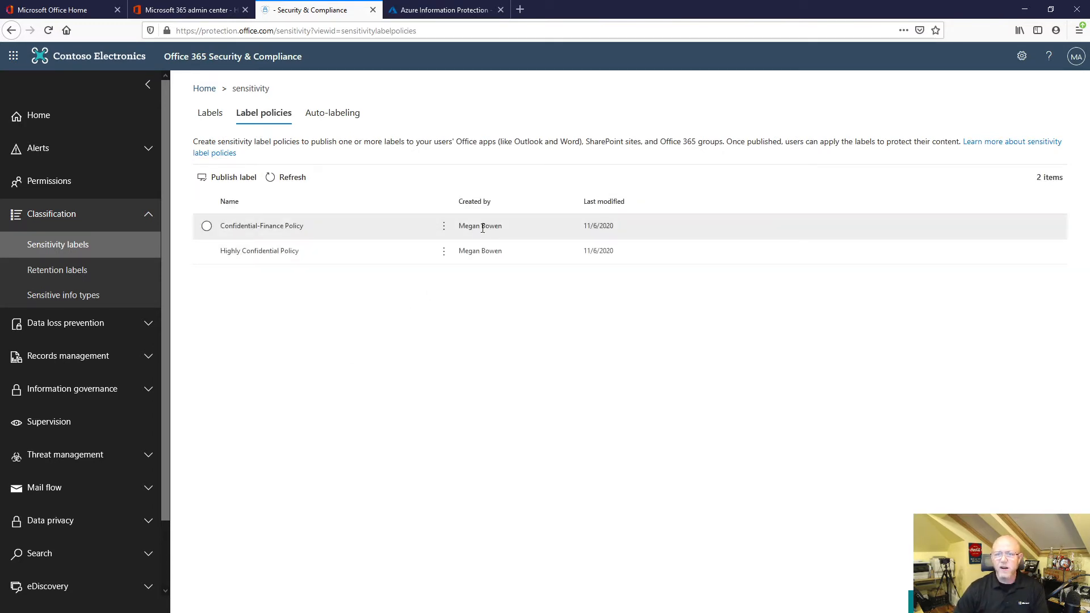
click(278, 226)
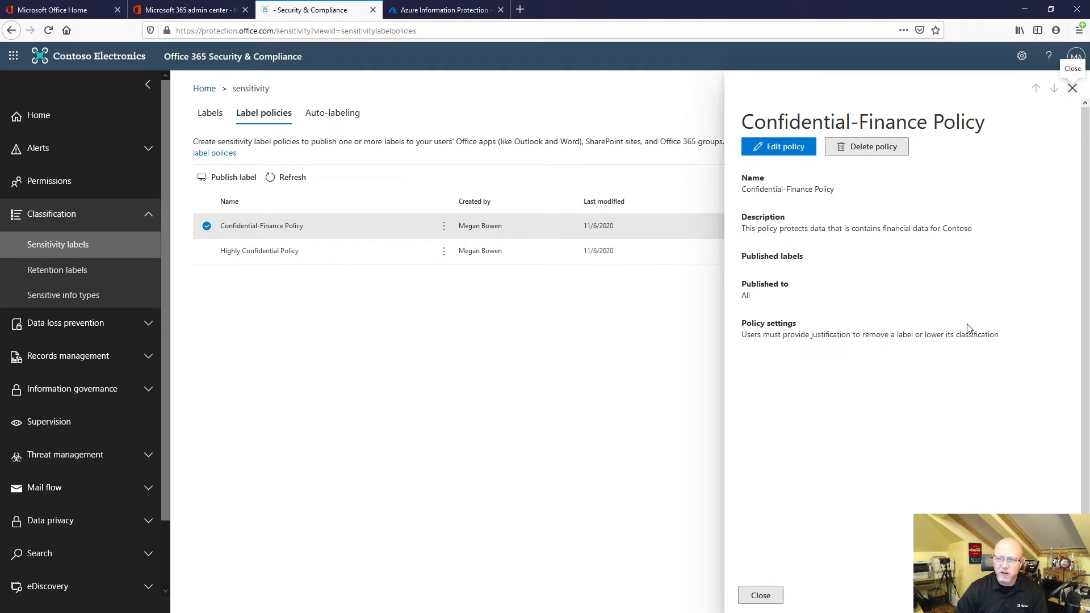
Edit the Confidential-Finance Policy and add Highly Confidential as the sensitivity label to publish.
click(807, 154)
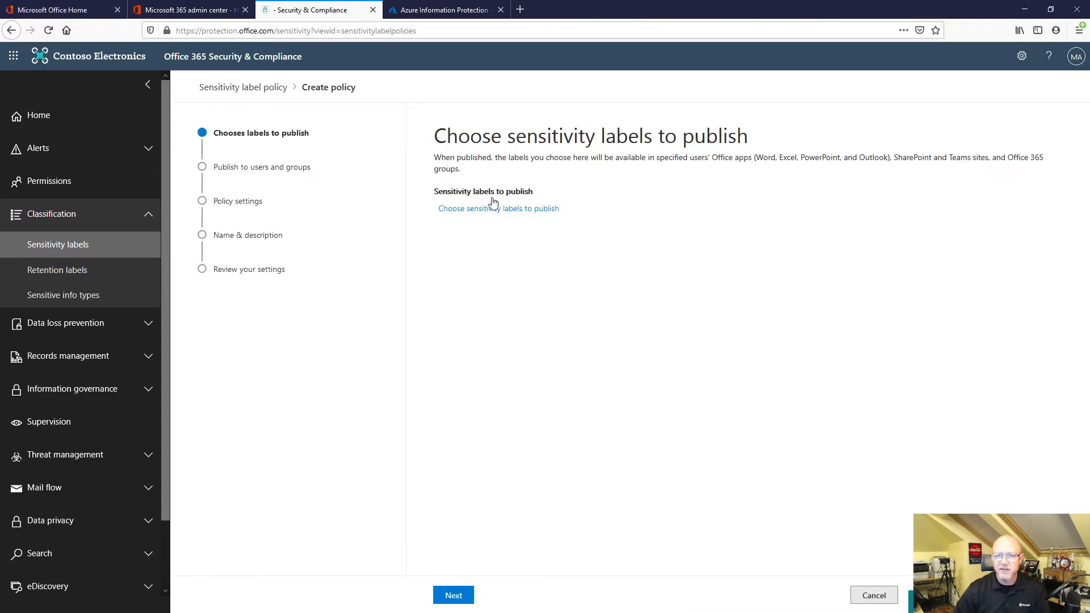
click(464, 210)
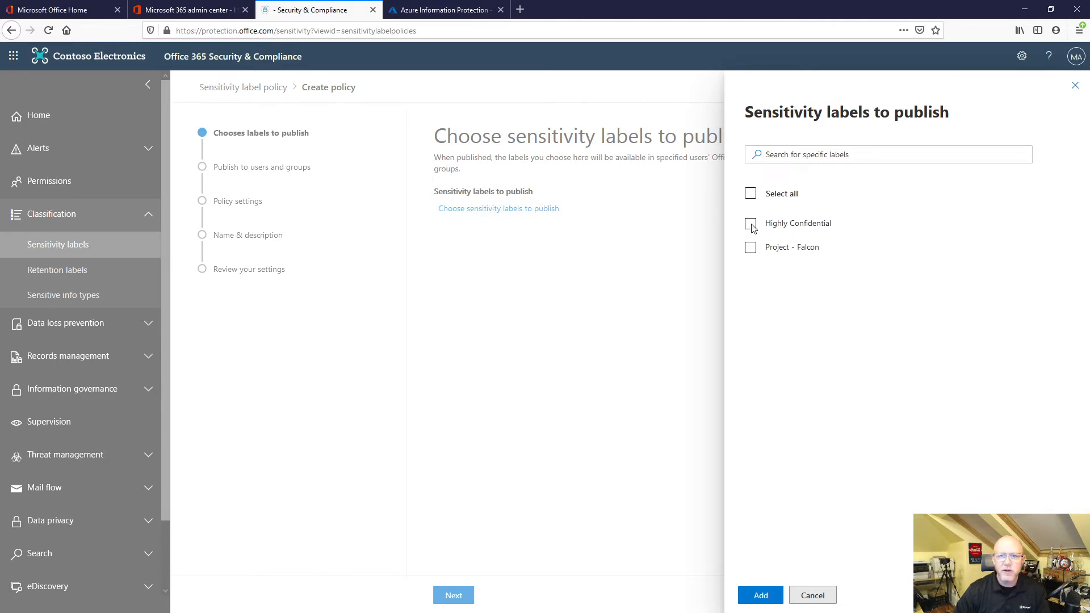
click(751, 224)
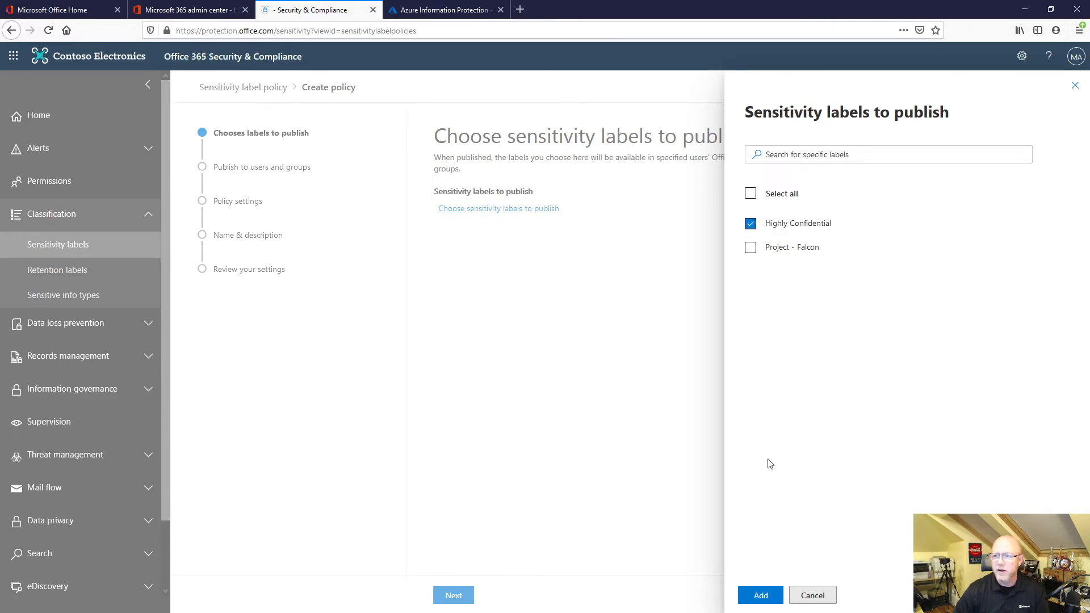
click(776, 592)
click(454, 595)
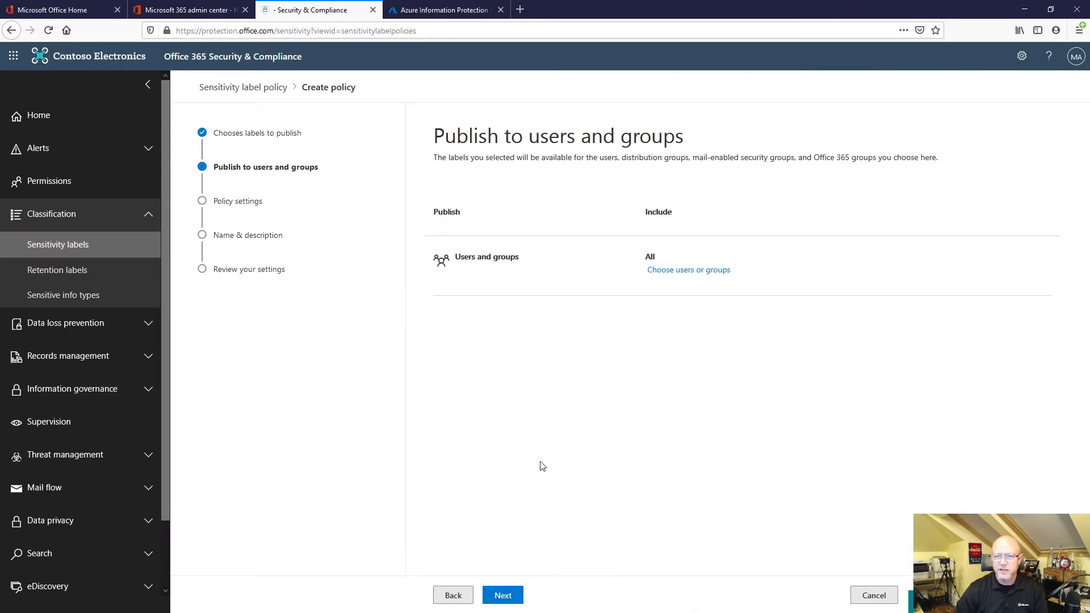
Check the users and groups the policy is published to, keep All, and continue to the policy settings.
click(654, 271)
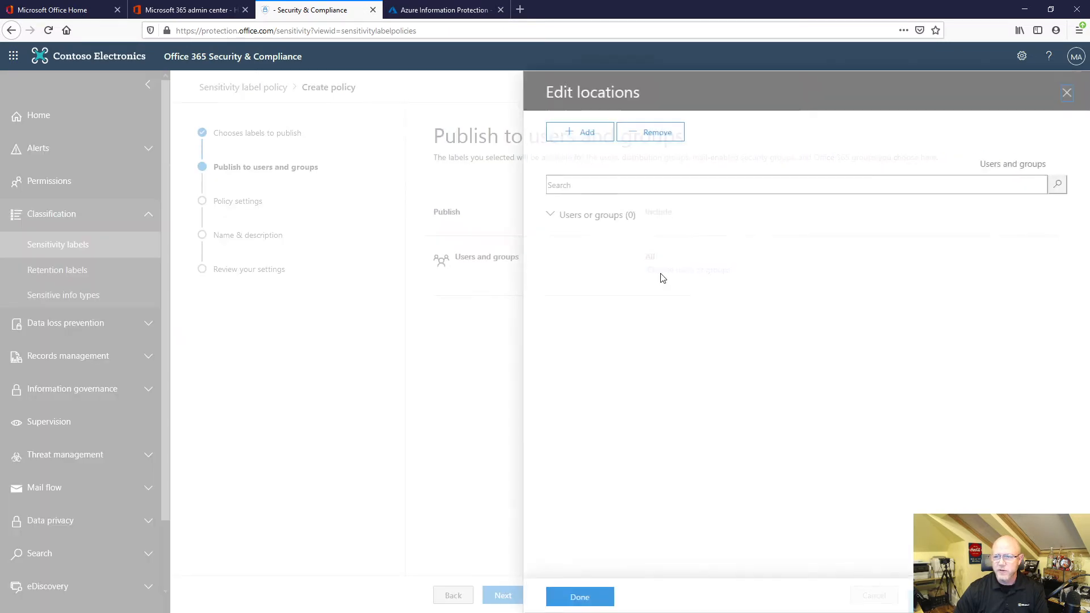
click(580, 595)
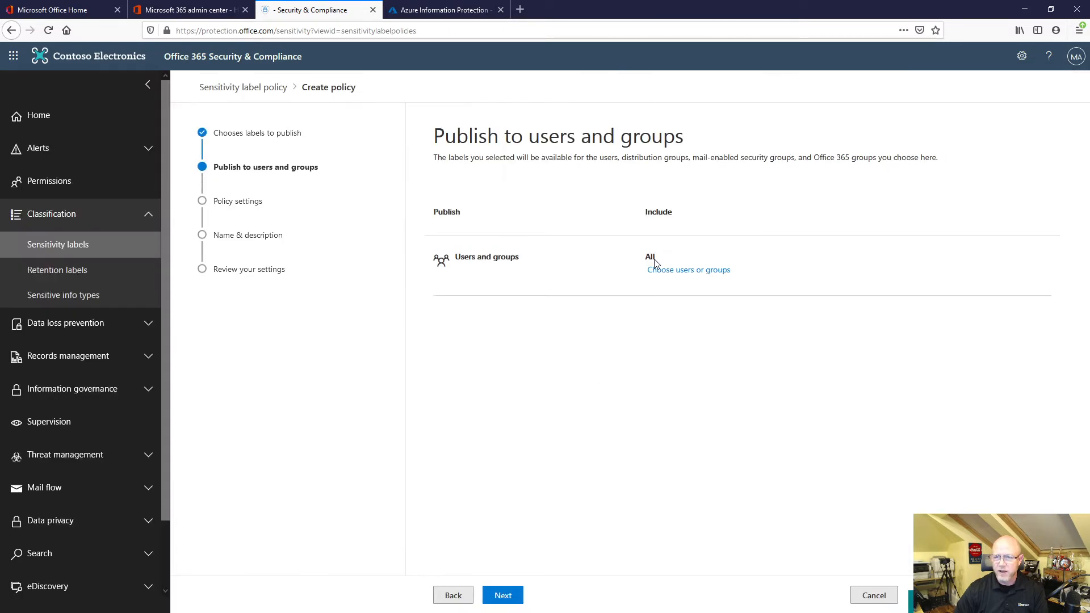
click(502, 594)
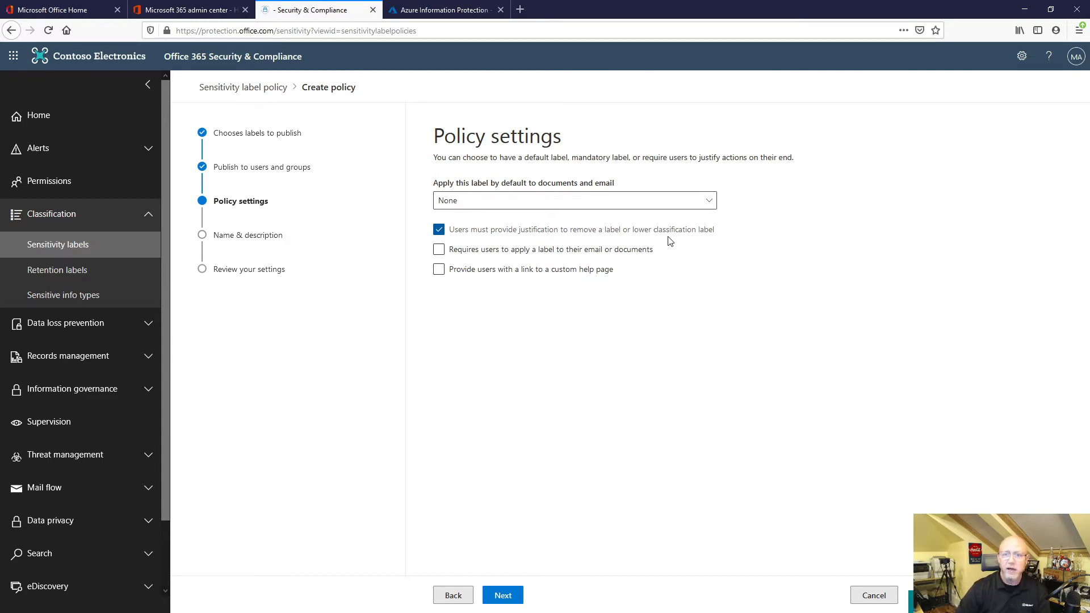
Try the custom help page link and Highly Confidential as default label, turn the link off and set the default to None.
click(460, 254)
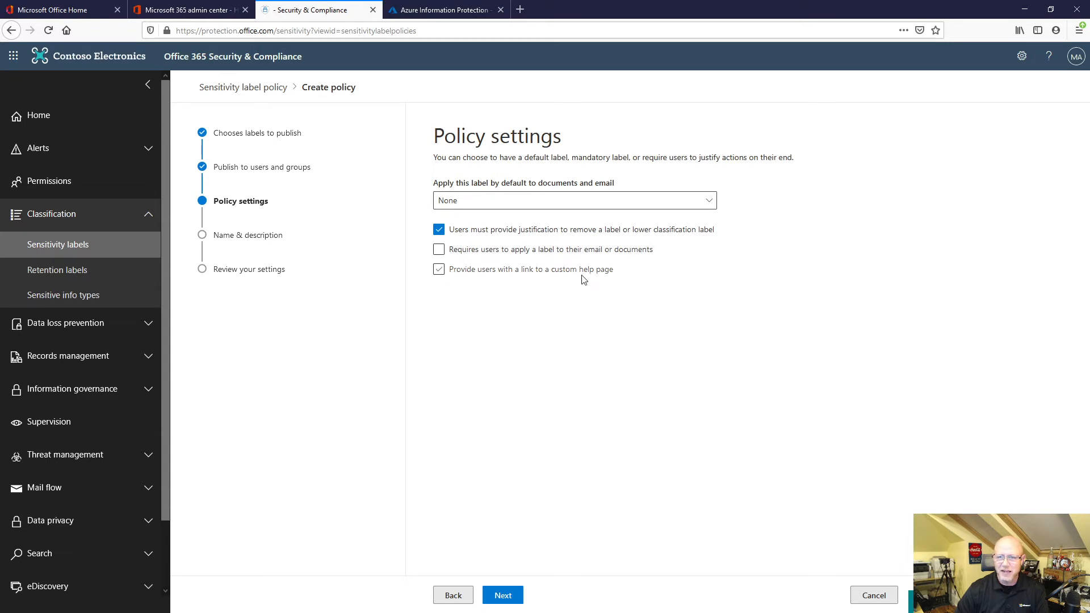
click(453, 273)
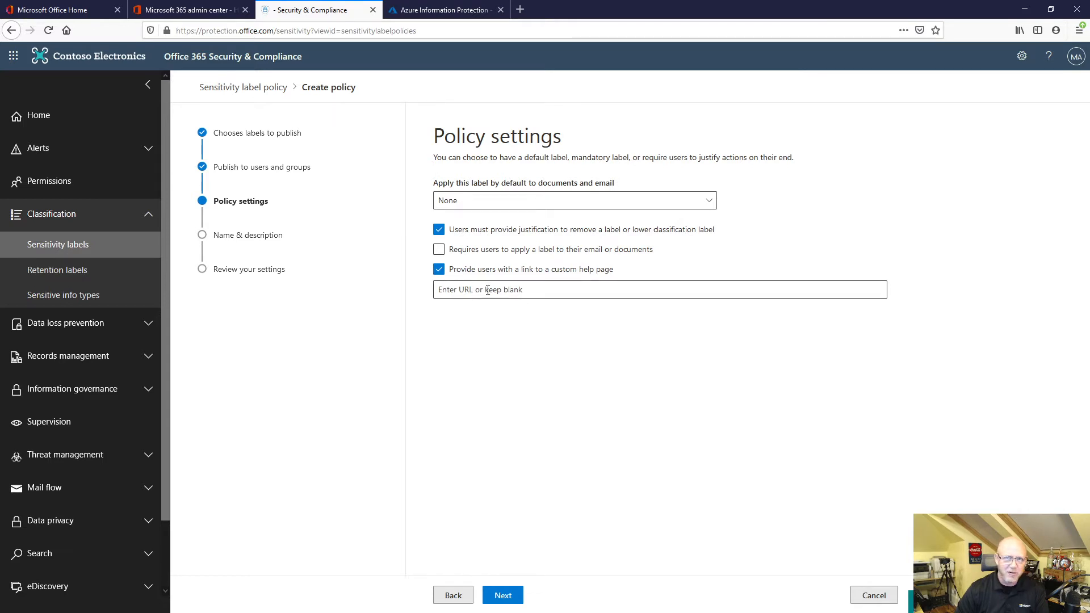
click(439, 270)
click(495, 205)
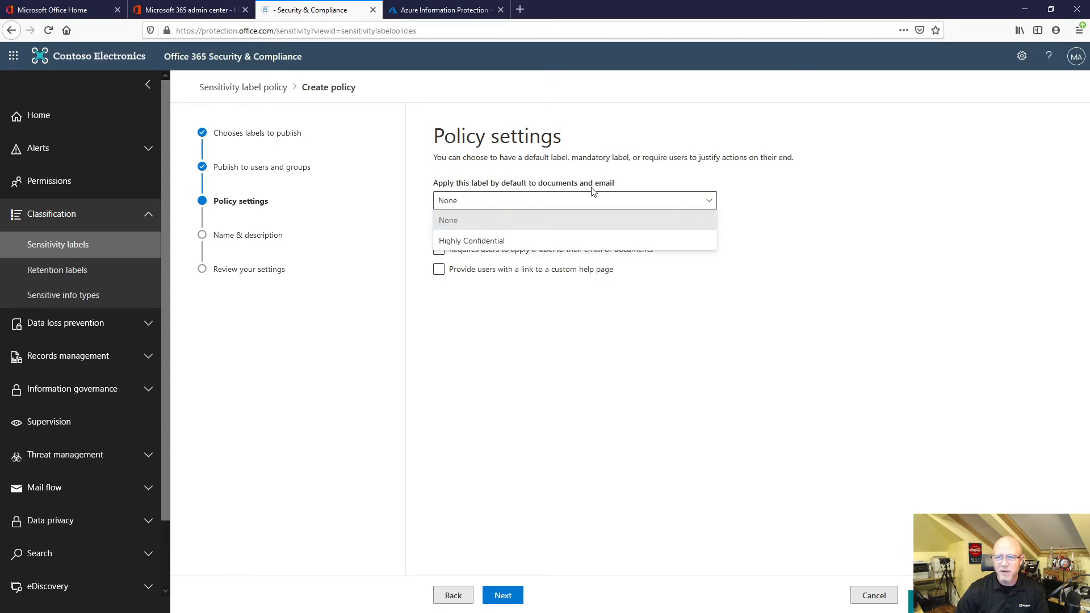
click(471, 242)
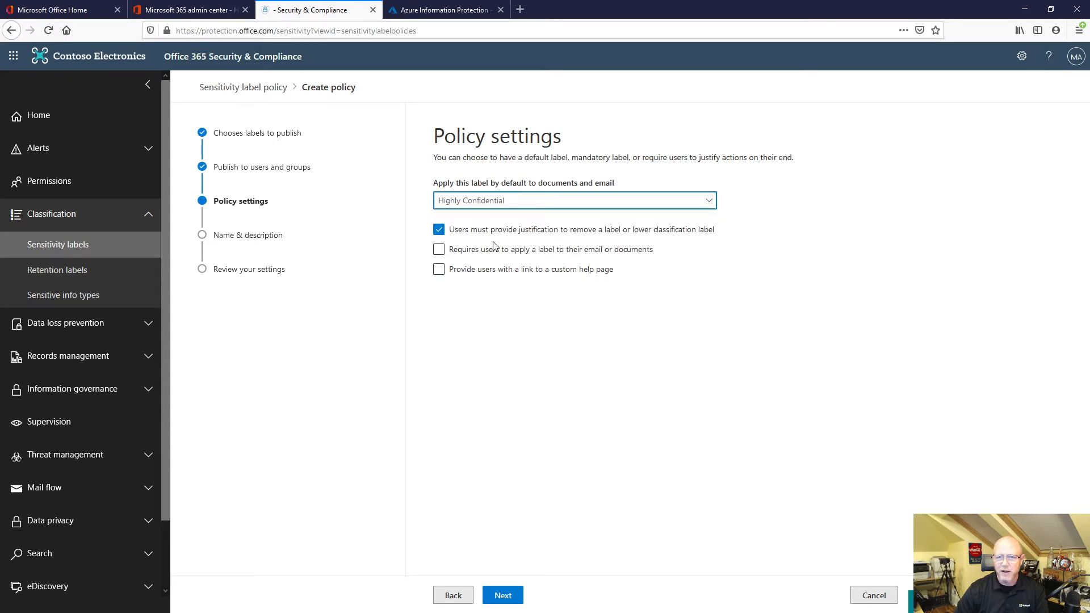
click(506, 207)
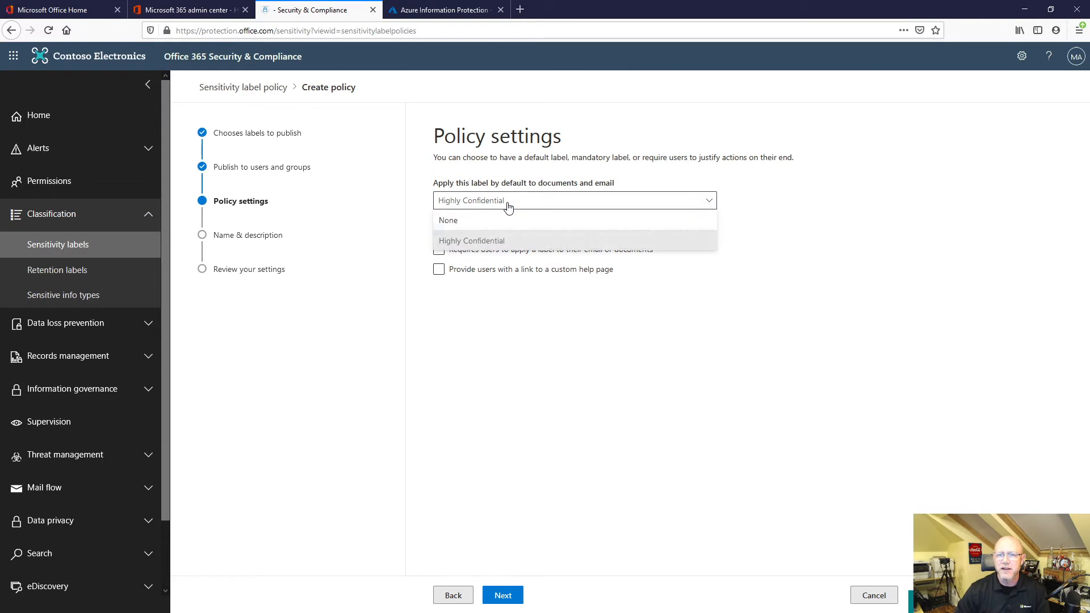
click(497, 220)
Continue past the policy's name and description to the settings summary, and cancel the policy edits.
click(512, 593)
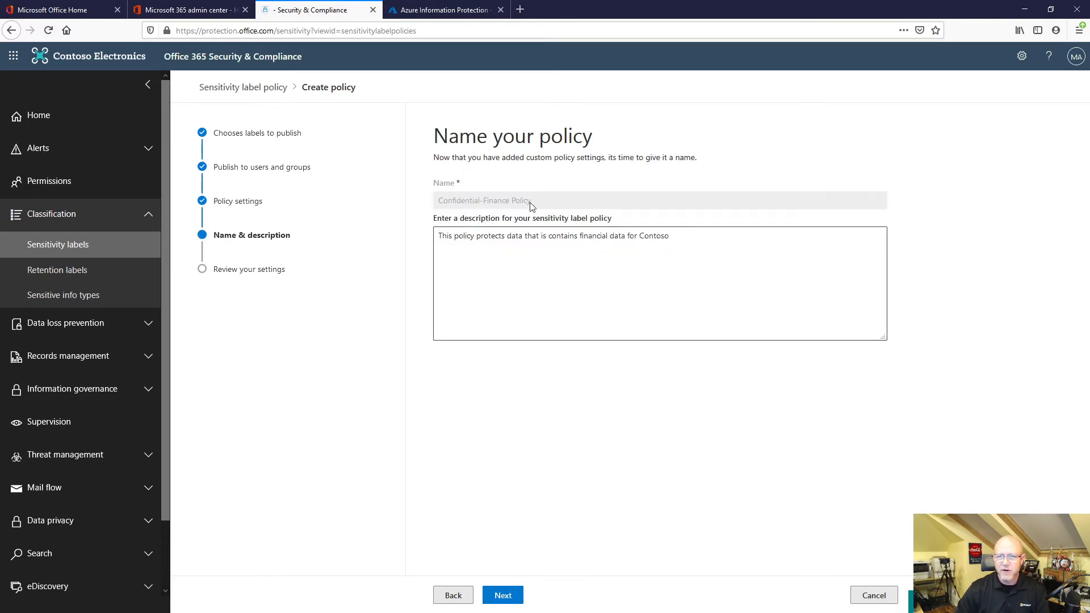
click(499, 594)
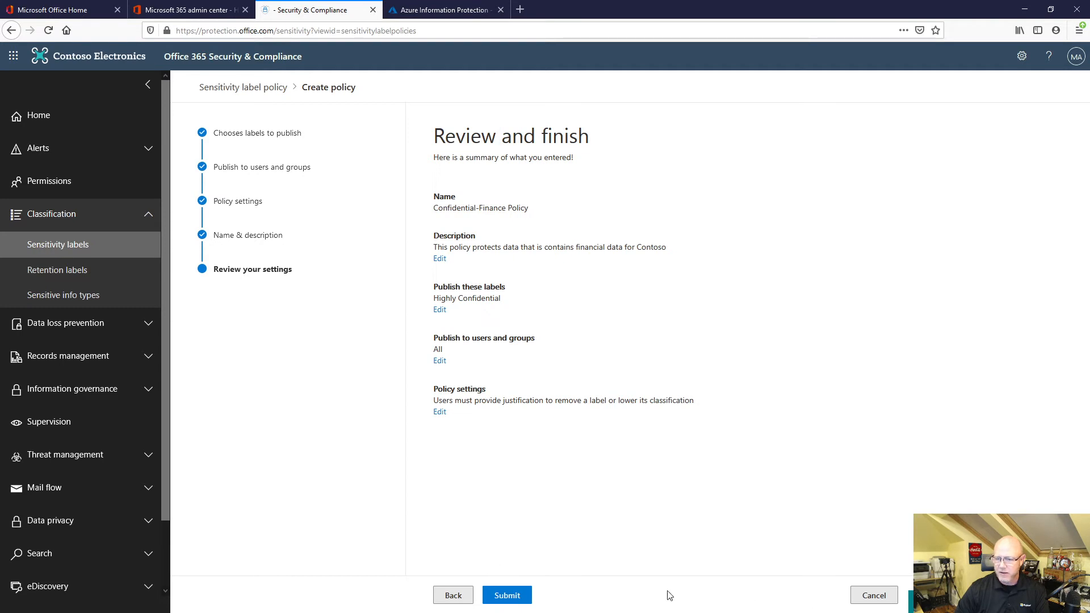
click(890, 603)
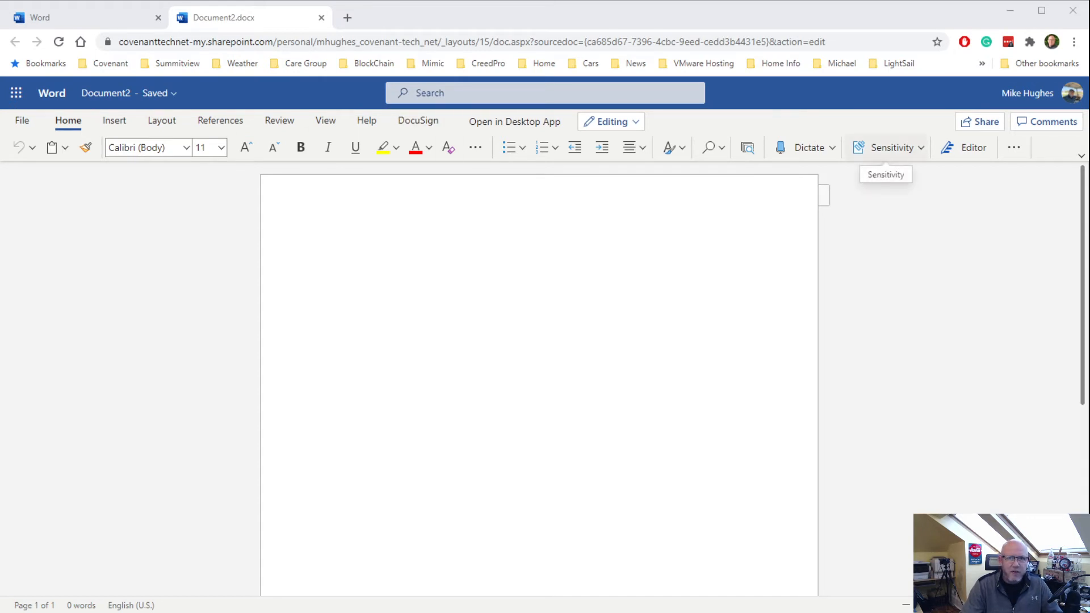
In Word for the web, apply the Confidential sensitivity label Employees Only (protected) to Document2.
click(901, 145)
mouse_move(902, 175)
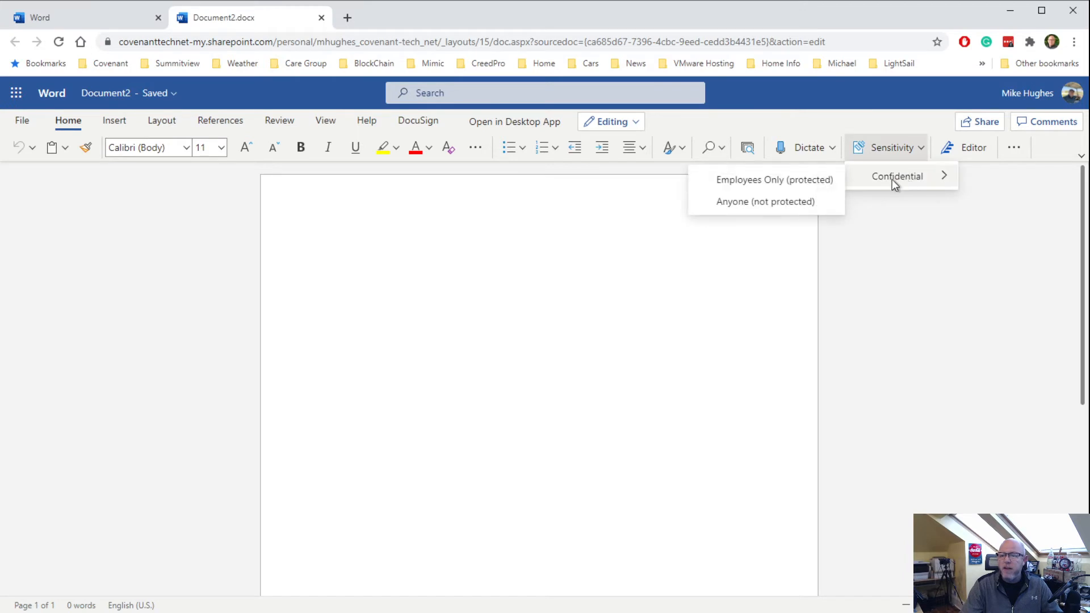
click(802, 181)
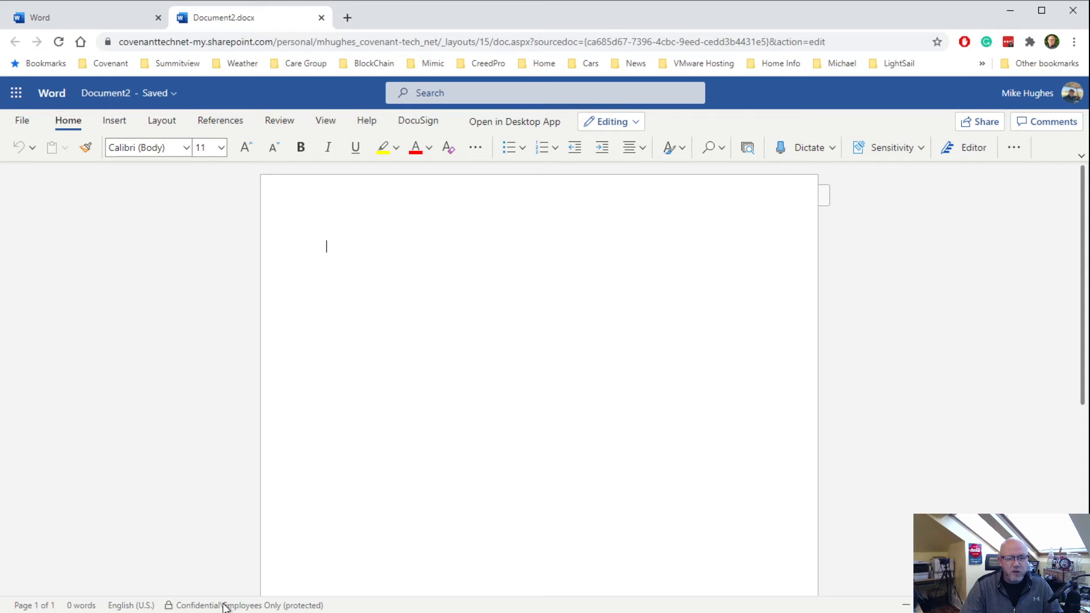
Check Document2's applied label and the Anyone (not protected) option, and select Employees Only (protected) again.
mouse_move(195, 611)
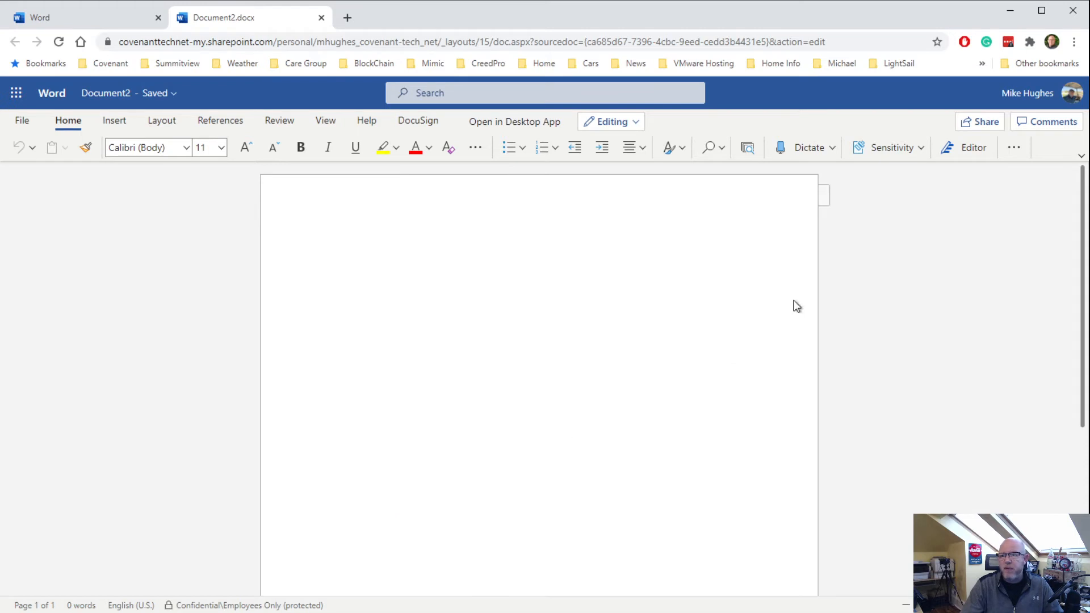
click(904, 140)
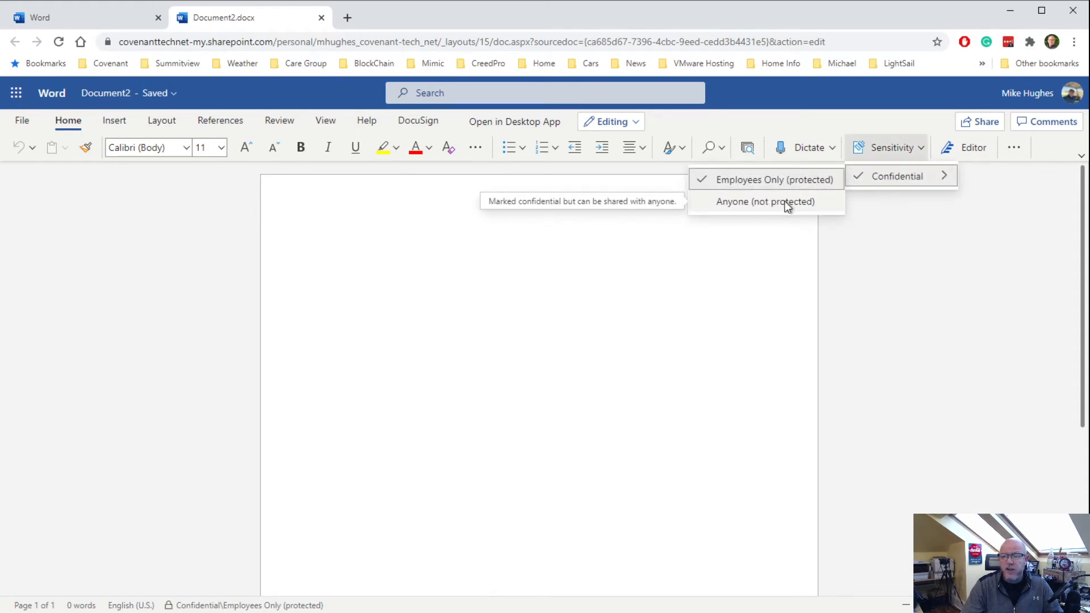
click(783, 180)
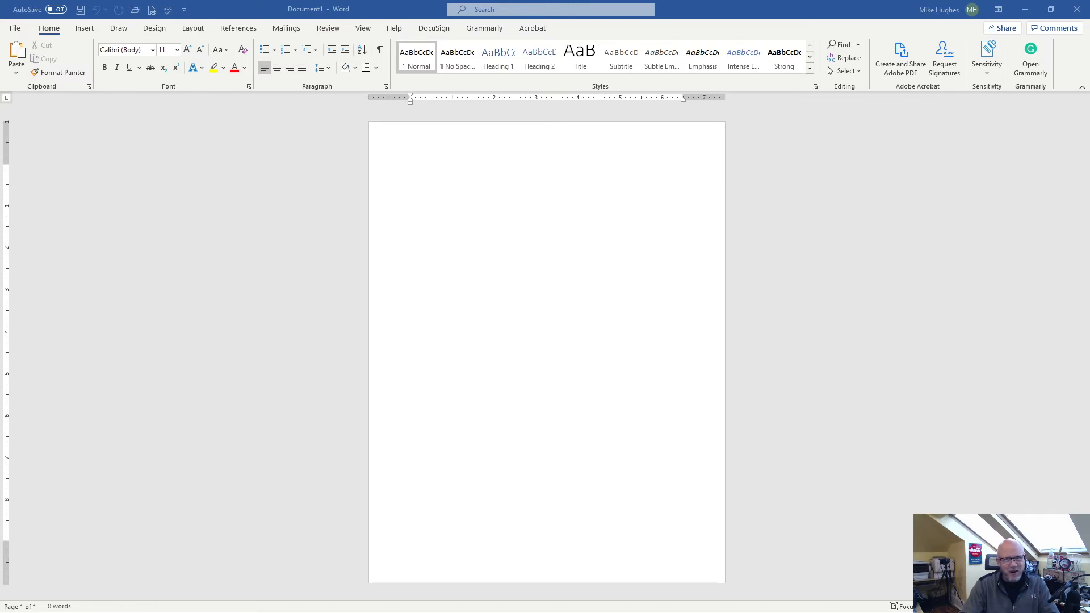
In desktop Word, apply the Confidential sensitivity label Employees Only (protected) to Document1 and check the label on the document.
click(986, 74)
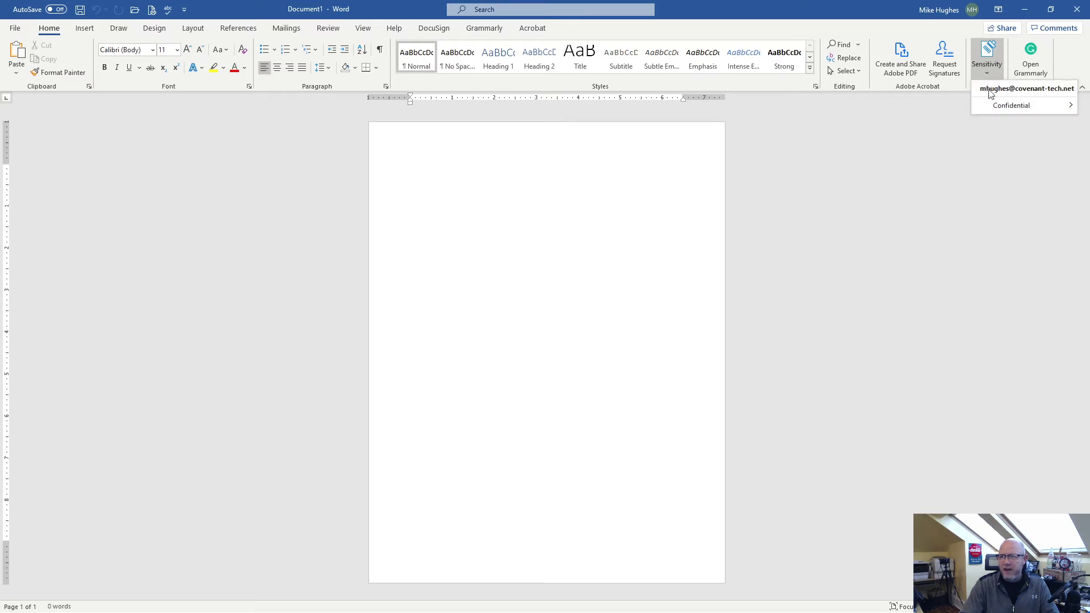
mouse_move(997, 110)
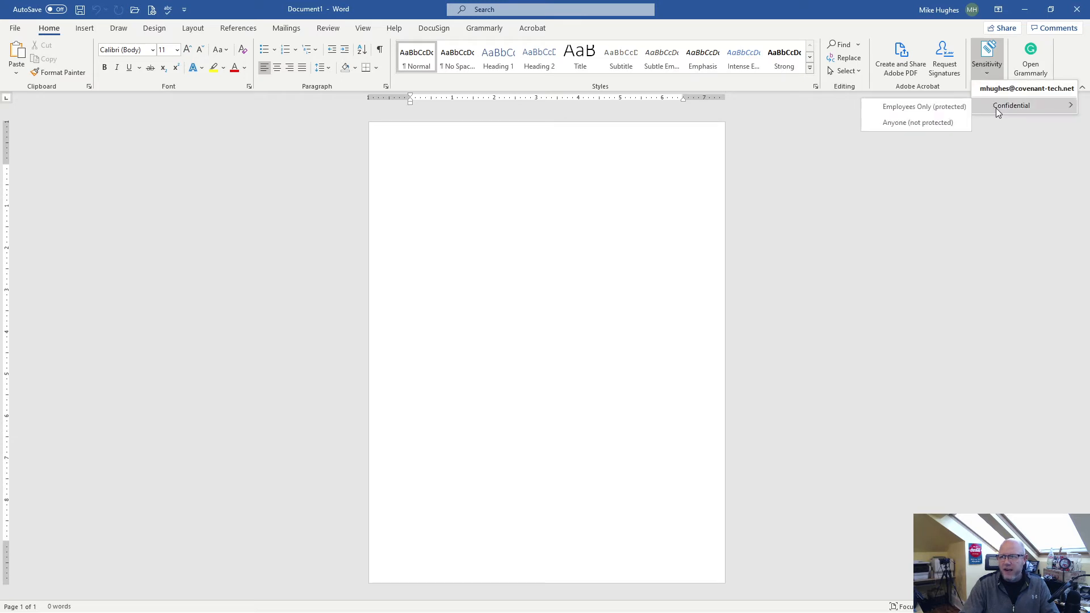
click(900, 106)
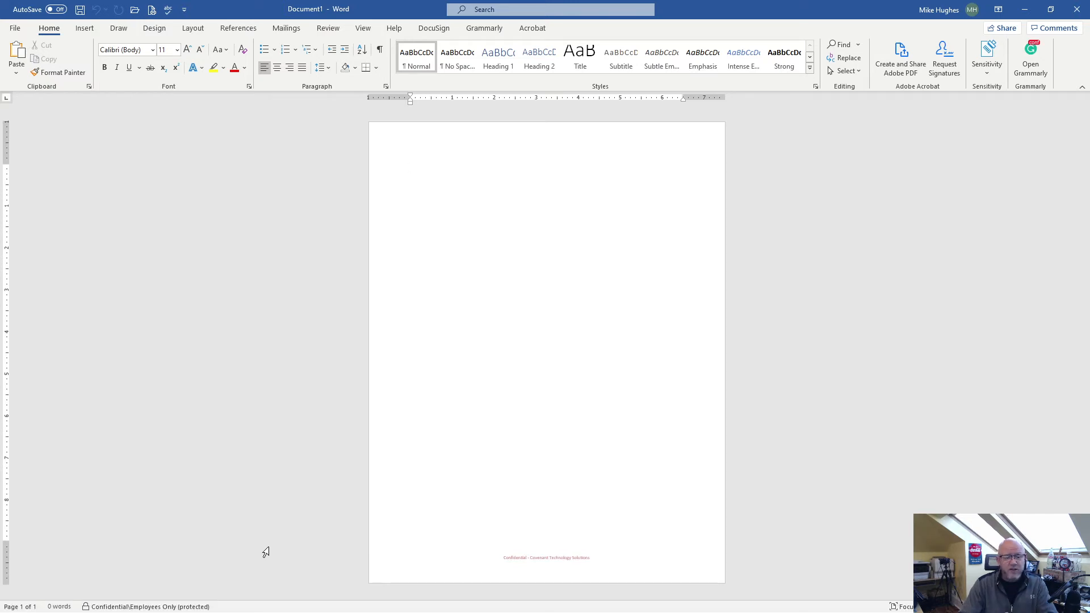
mouse_move(159, 607)
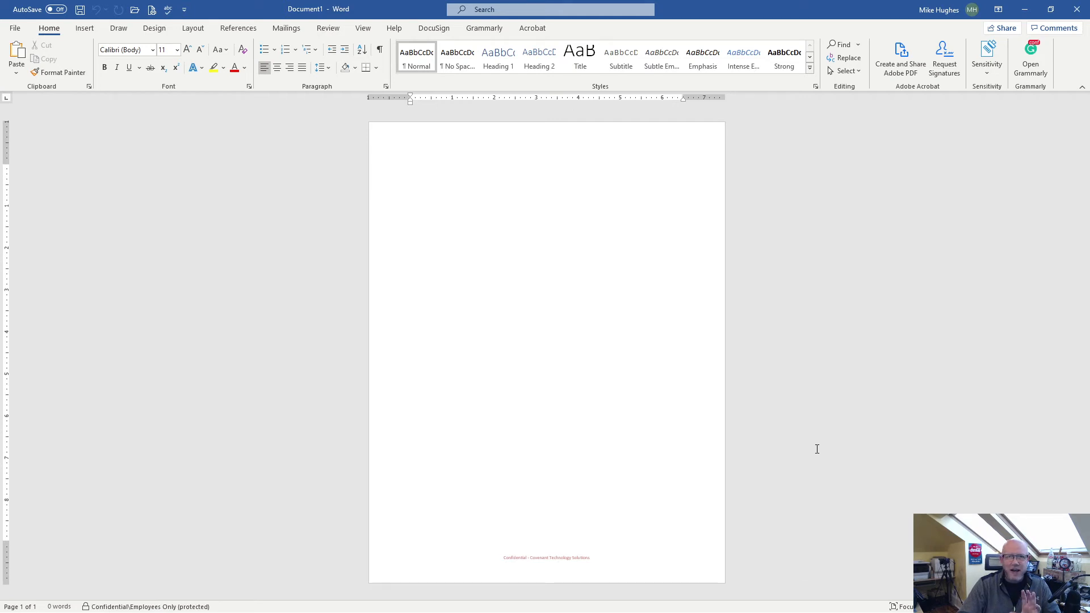
click(984, 72)
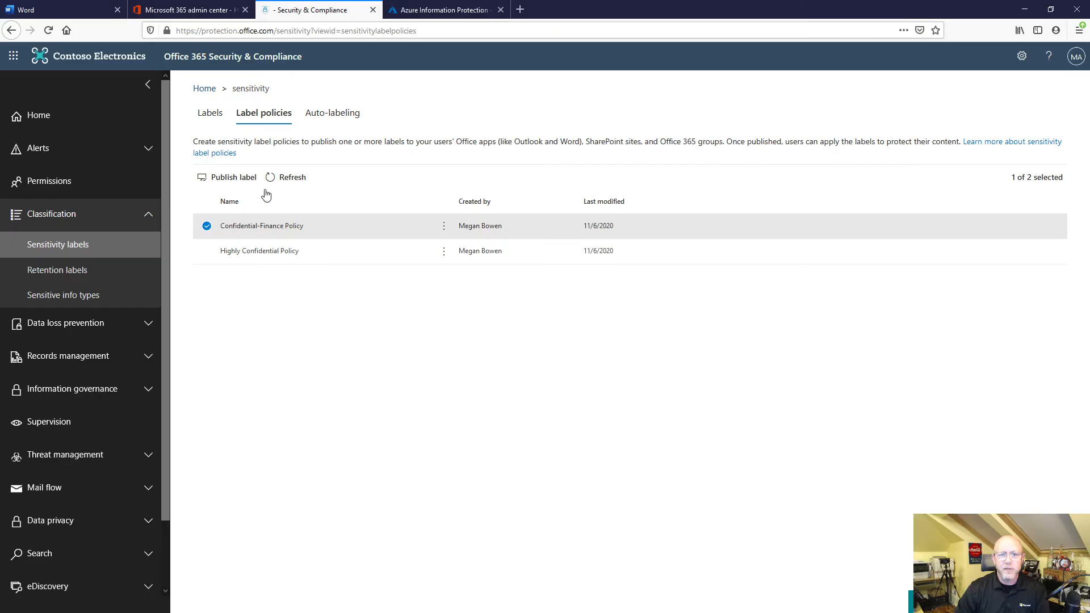
In Office 365 Security & Compliance, view the auto-labeling policies and examine the list of built-in sensitive info types.
click(329, 115)
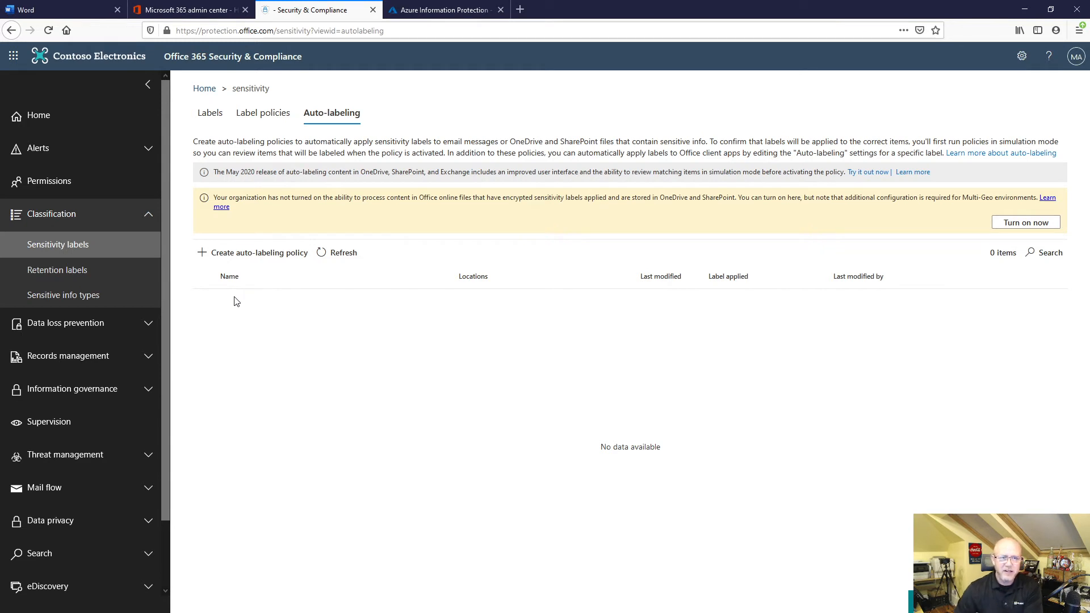
click(88, 295)
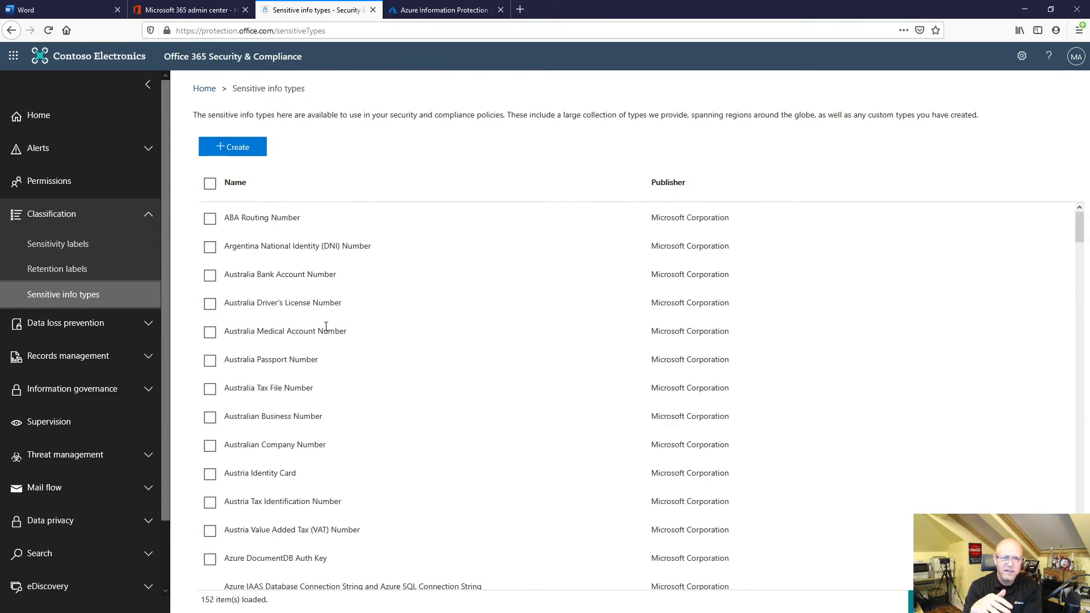
scroll(340, 340, down, 5)
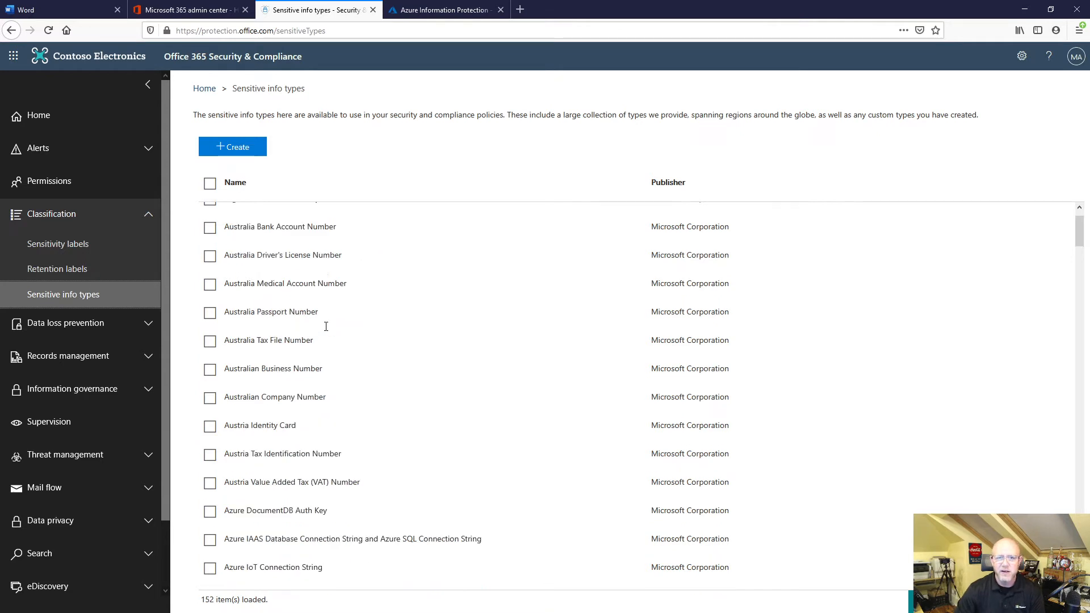
scroll(374, 369, down, 5)
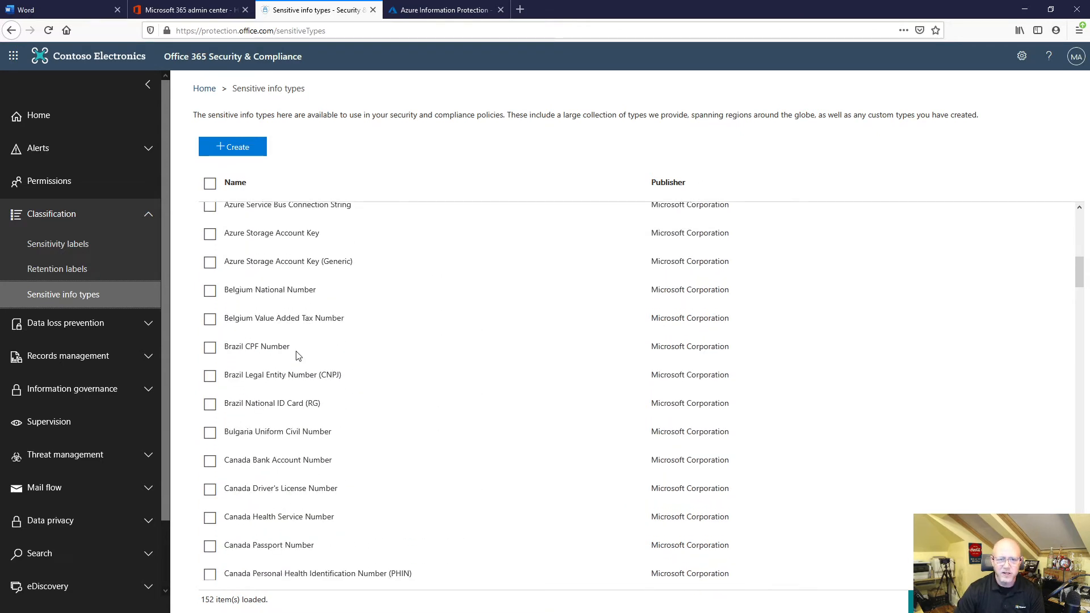
scroll(446, 404, down, 3)
scroll(445, 406, down, 8)
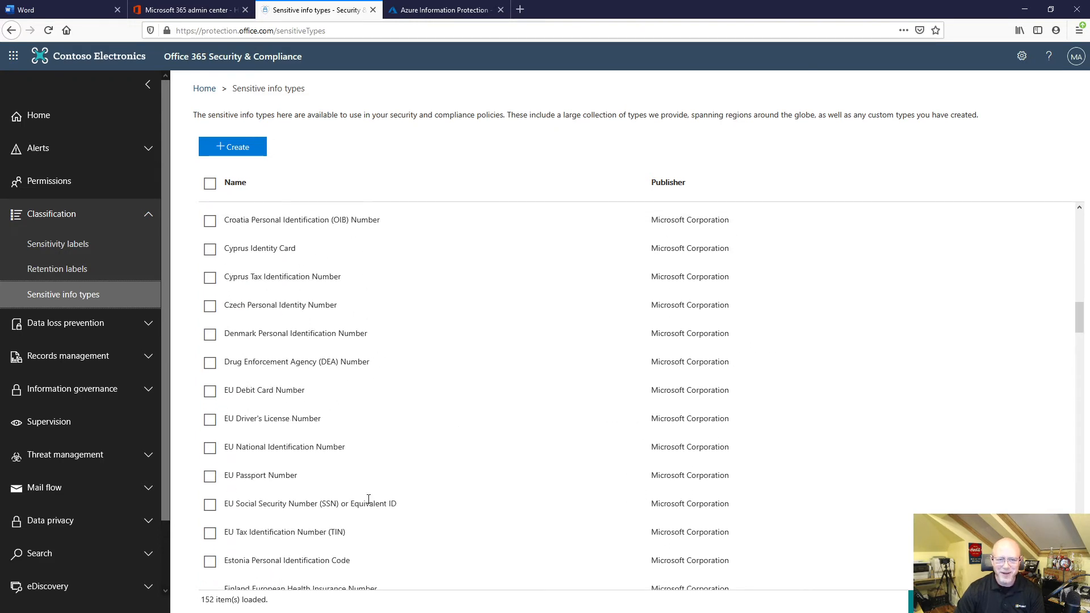
scroll(409, 506, down, 5)
scroll(429, 522, down, 17)
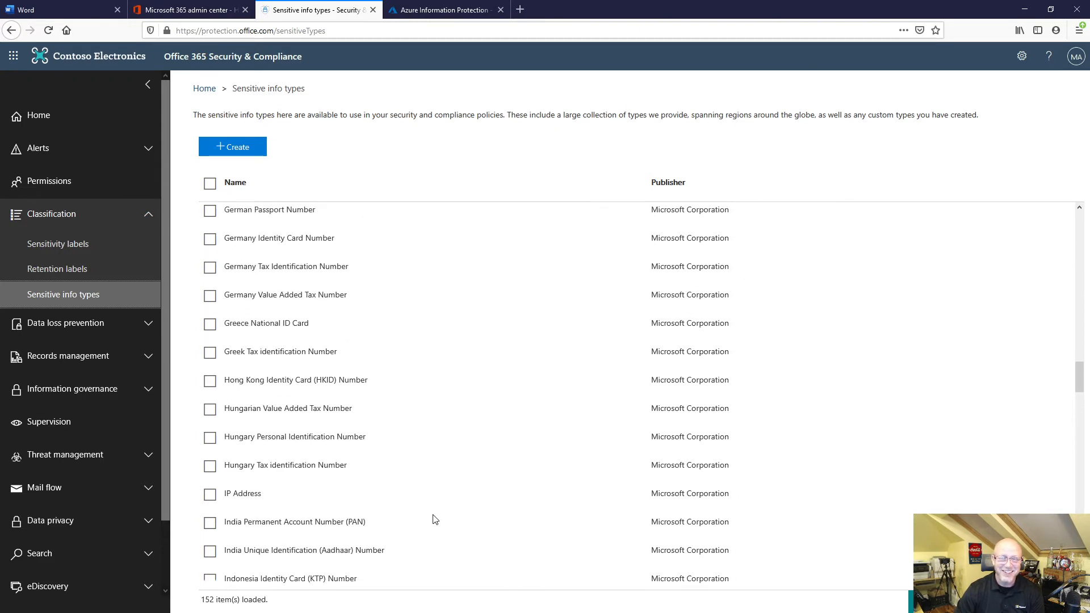
scroll(430, 520, down, 4)
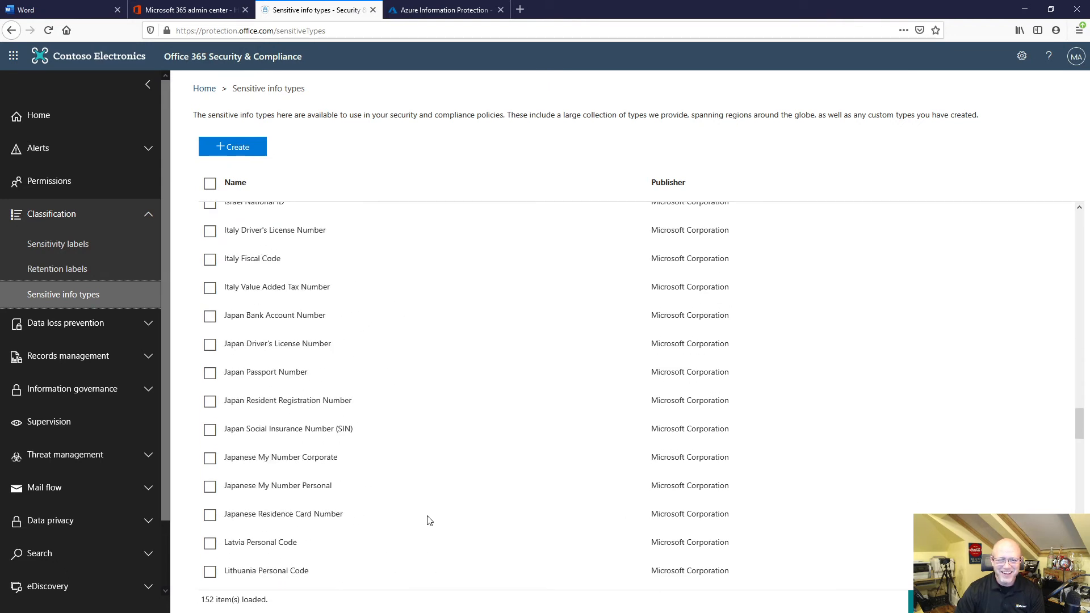
scroll(429, 520, down, 10)
scroll(421, 511, down, 8)
Start a new sensitive info type with the name "test" and the description "test", and continue to its matching requirements.
click(237, 151)
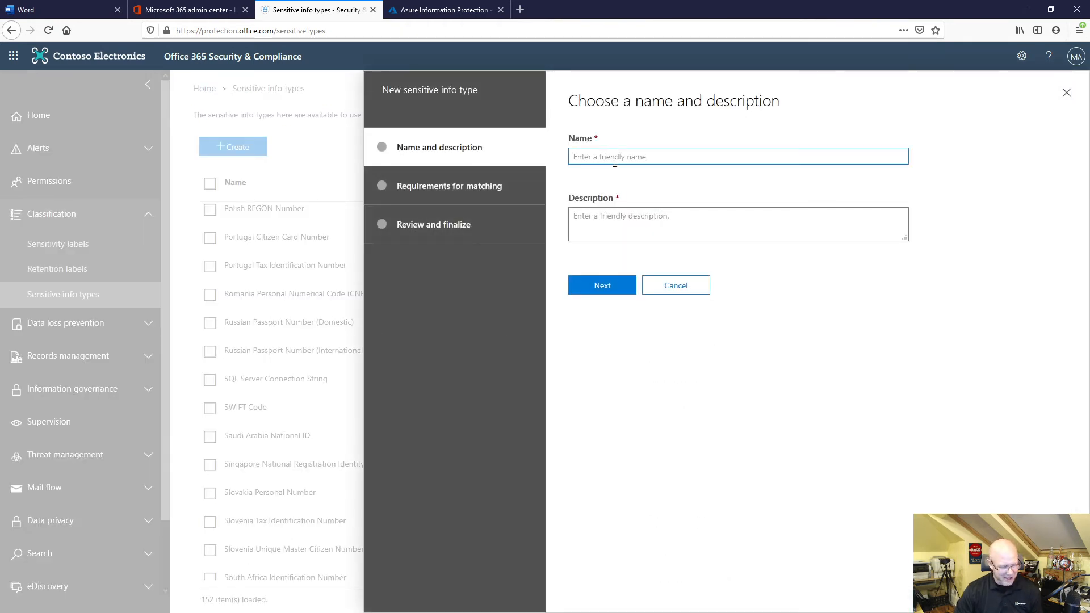
text(test)
click(595, 286)
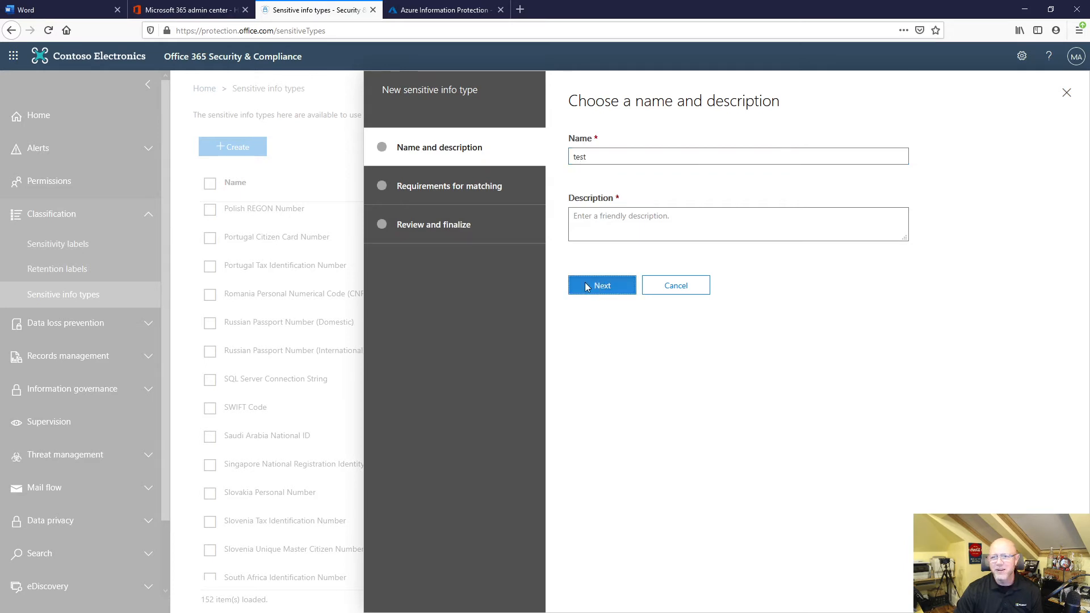
click(413, 373)
click(601, 215)
text(test)
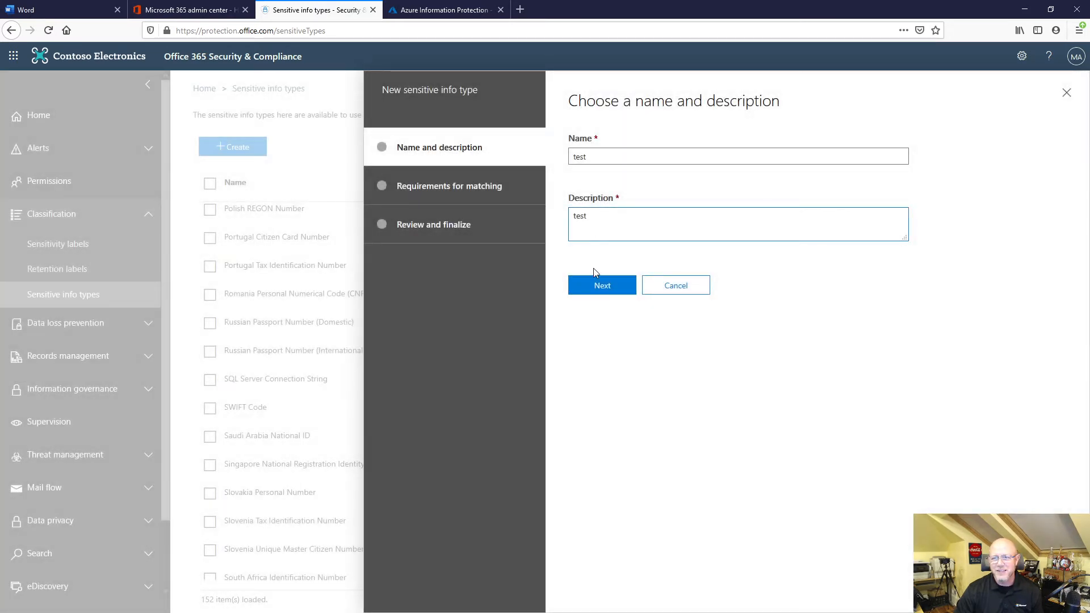
click(596, 283)
Try an "Any of these" matching element with a keyword list as supporting element, and cancel the new sensitive info type.
click(591, 247)
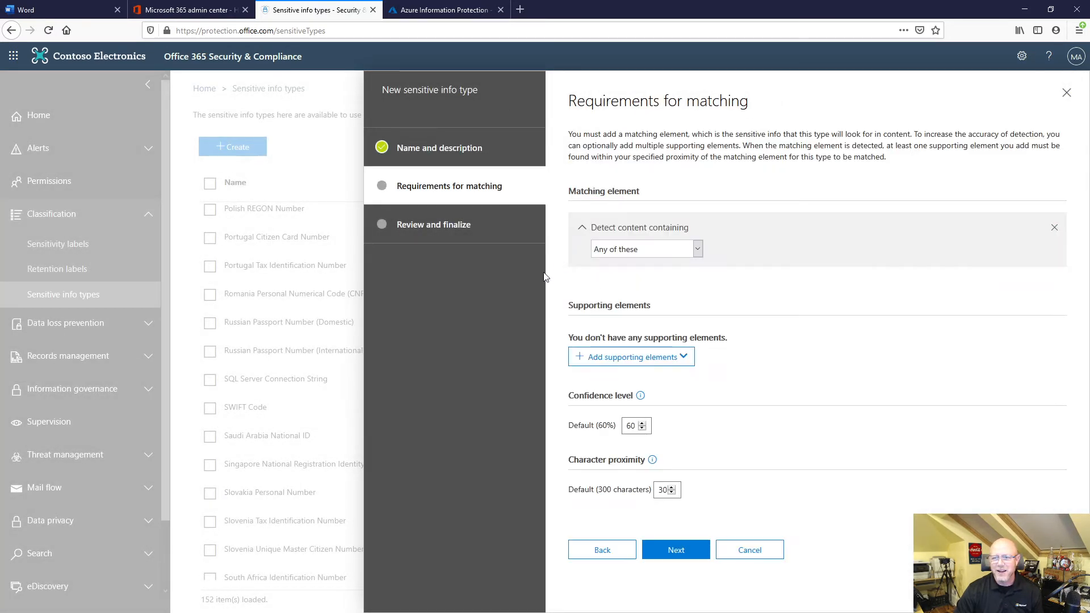
click(665, 361)
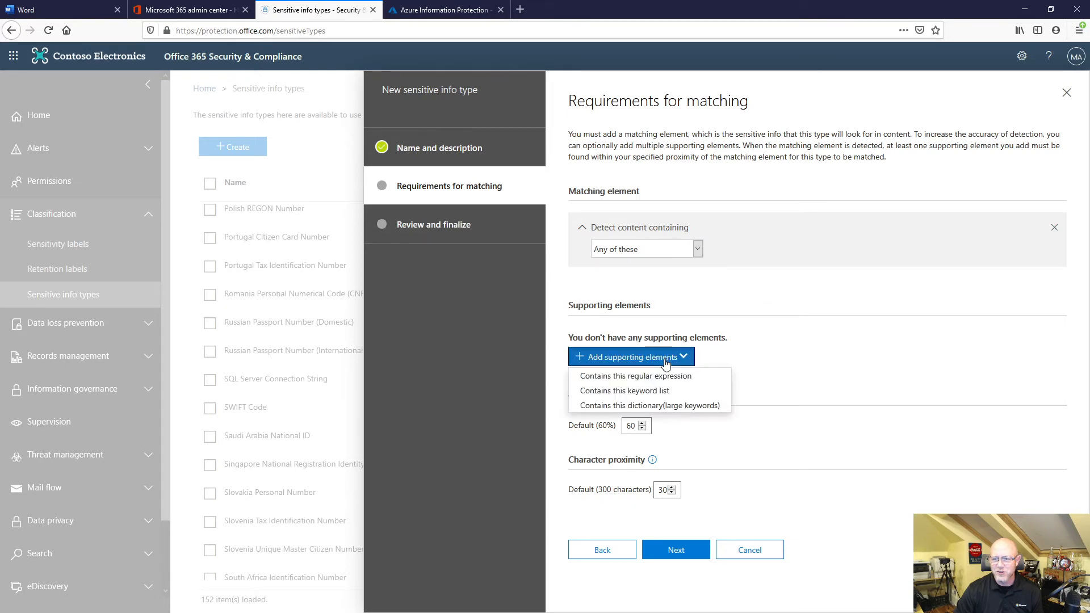
click(647, 391)
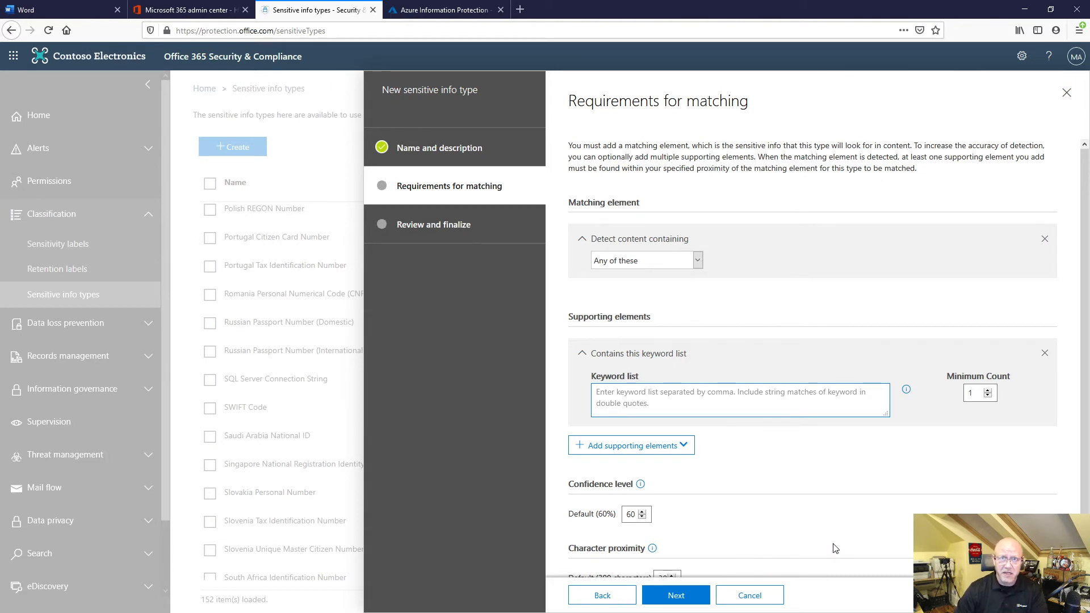
click(760, 595)
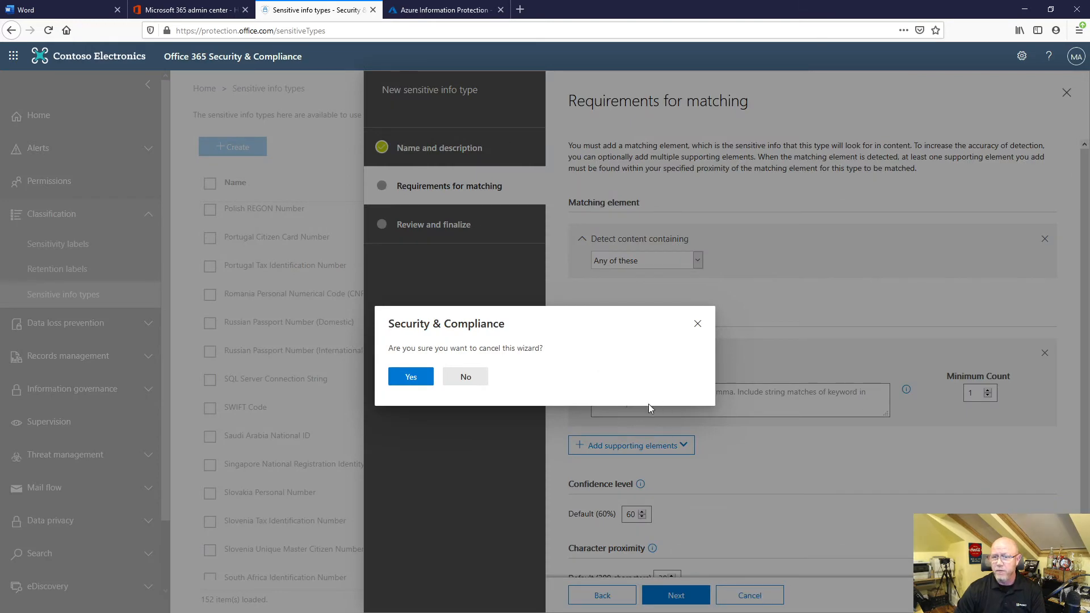
click(423, 382)
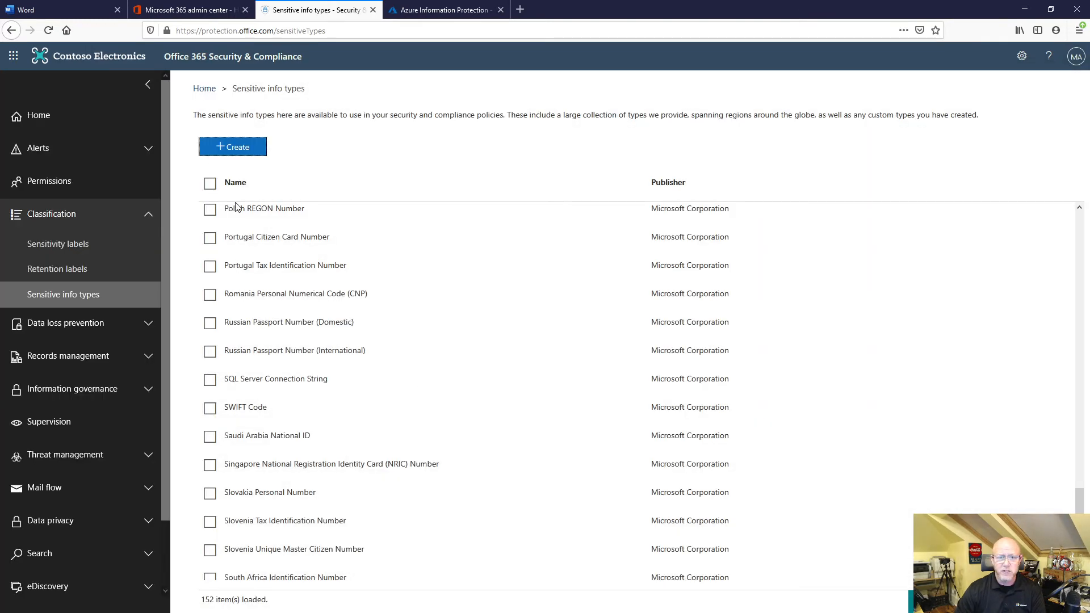
Revisit the sensitivity labels, and open the details of the U.S. Financial Data policy under data loss prevention.
scroll(282, 235, up, 5)
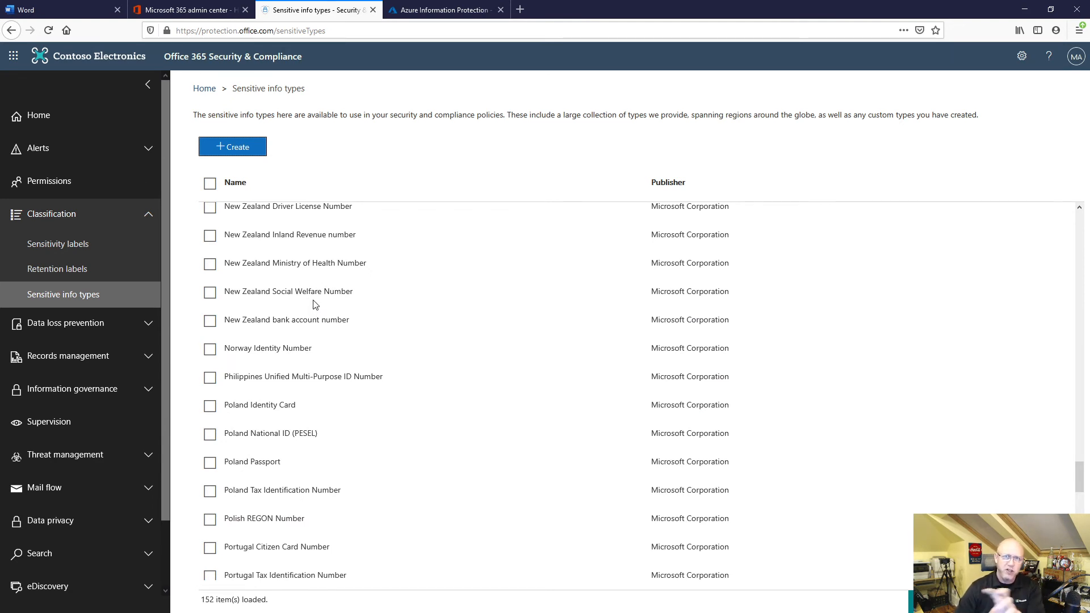
scroll(315, 293, up, 2)
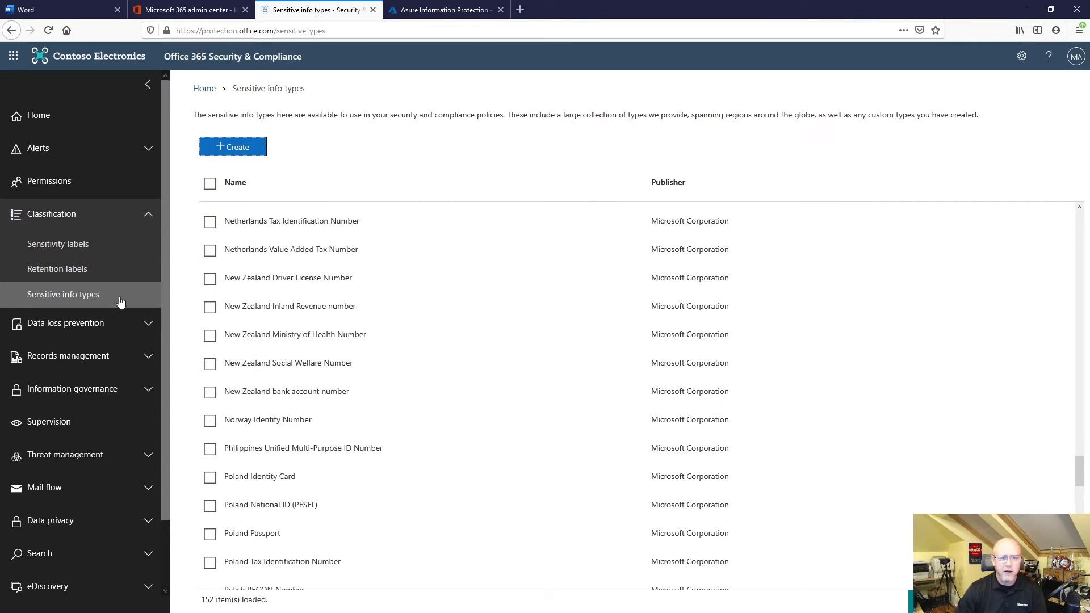
click(73, 245)
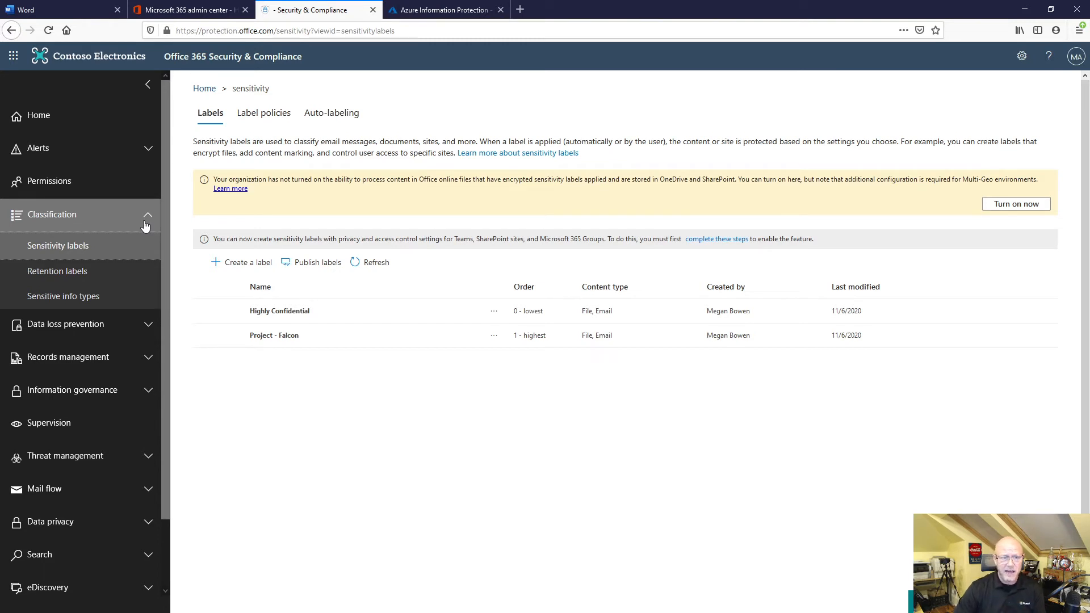
click(80, 324)
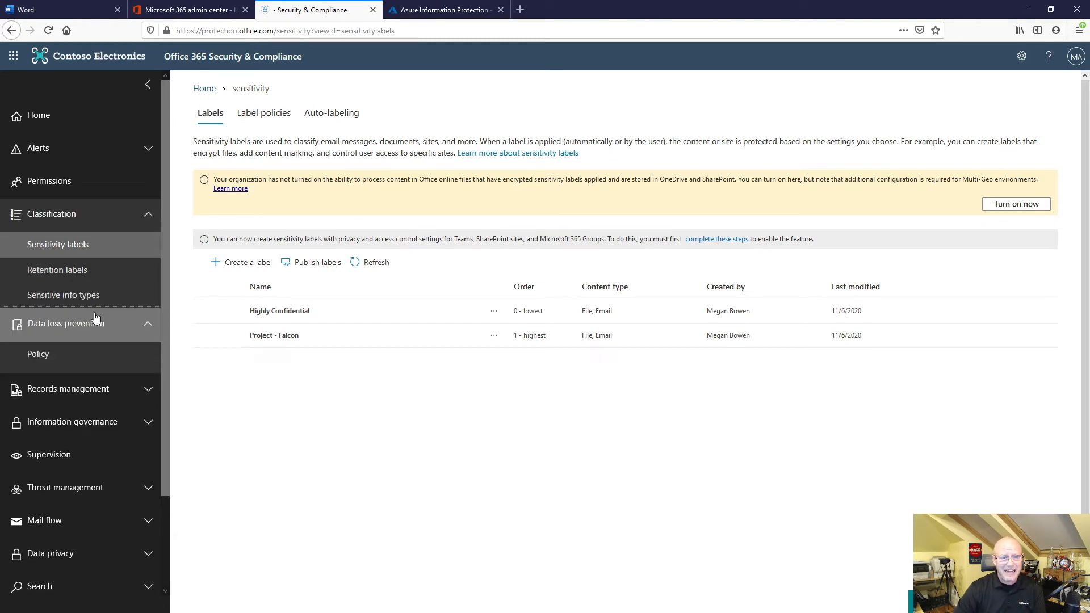
click(68, 349)
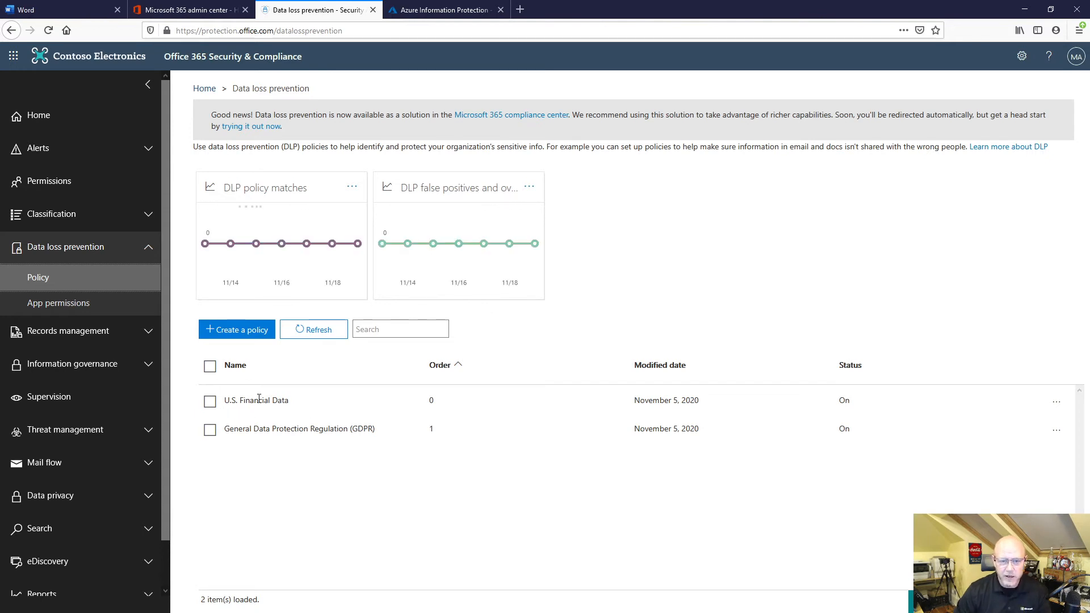
click(209, 402)
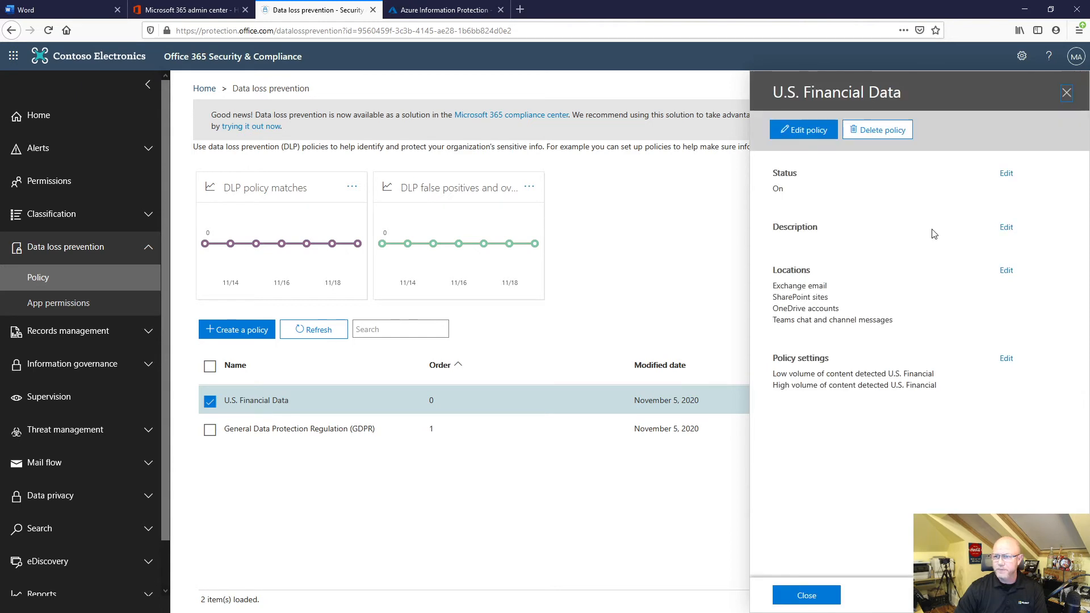
Open the U.S. Financial Data policy for editing, and turn its Exchange email location off and back on.
click(820, 131)
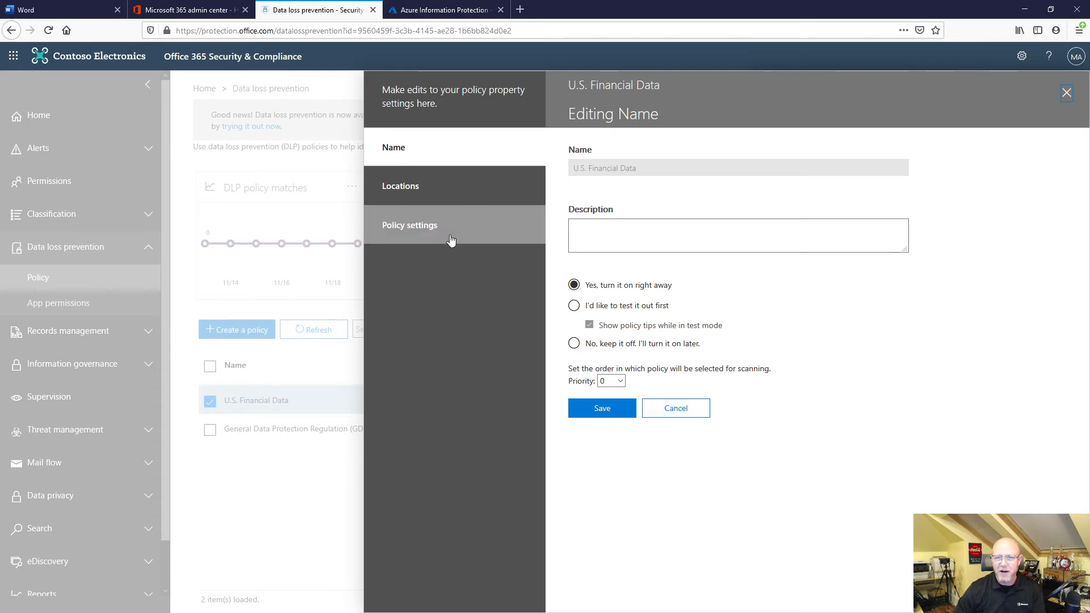
click(409, 187)
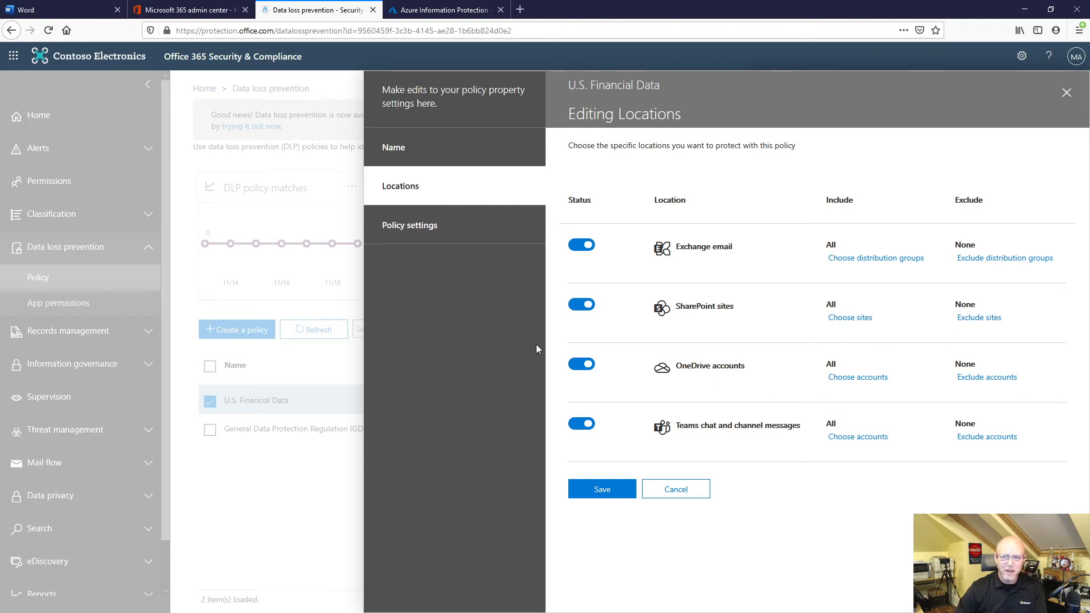
click(574, 246)
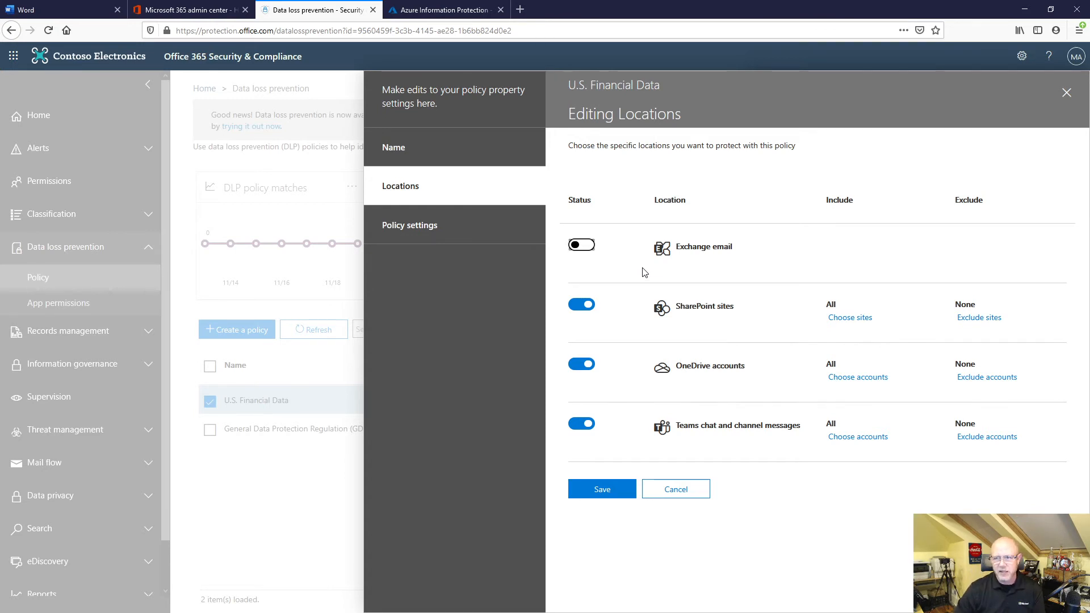
click(575, 248)
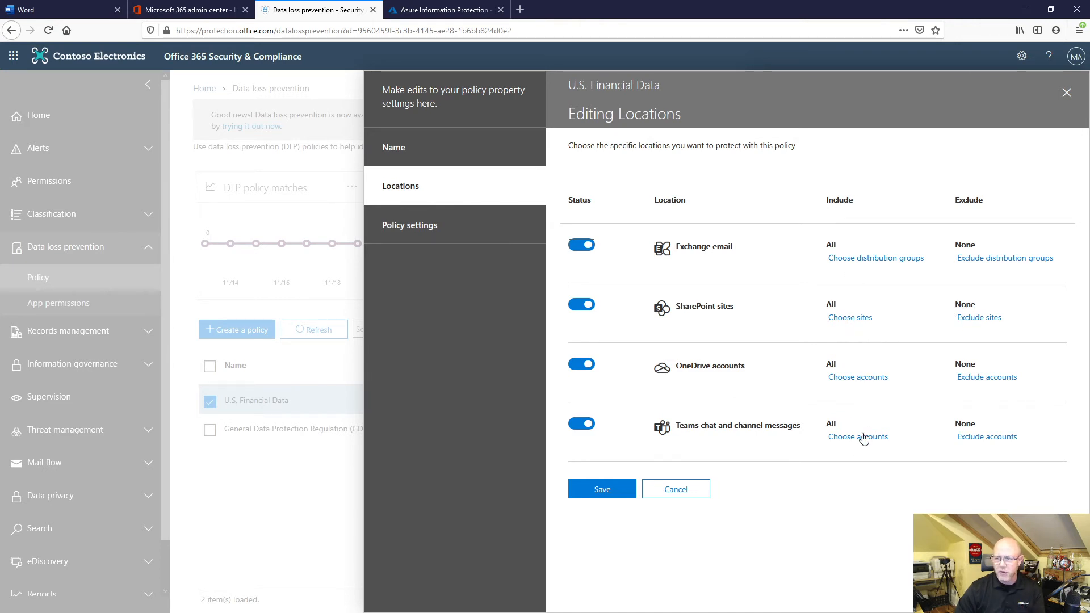
Show the U.S. Financial Data policy's settings and expand its low-volume and high-volume rules to compare their conditions and actions.
click(431, 230)
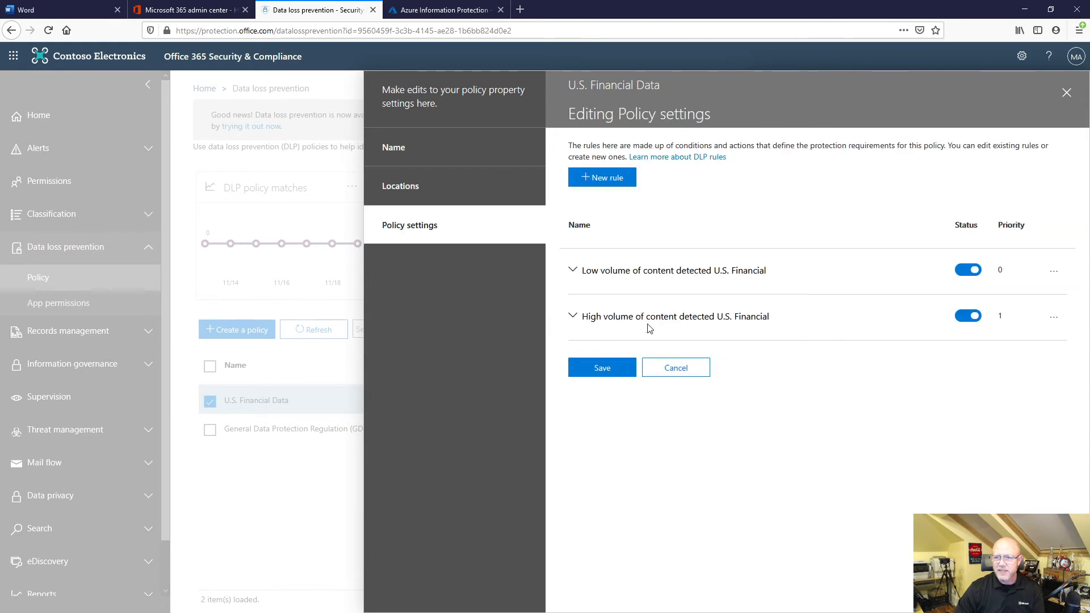
click(574, 271)
click(573, 510)
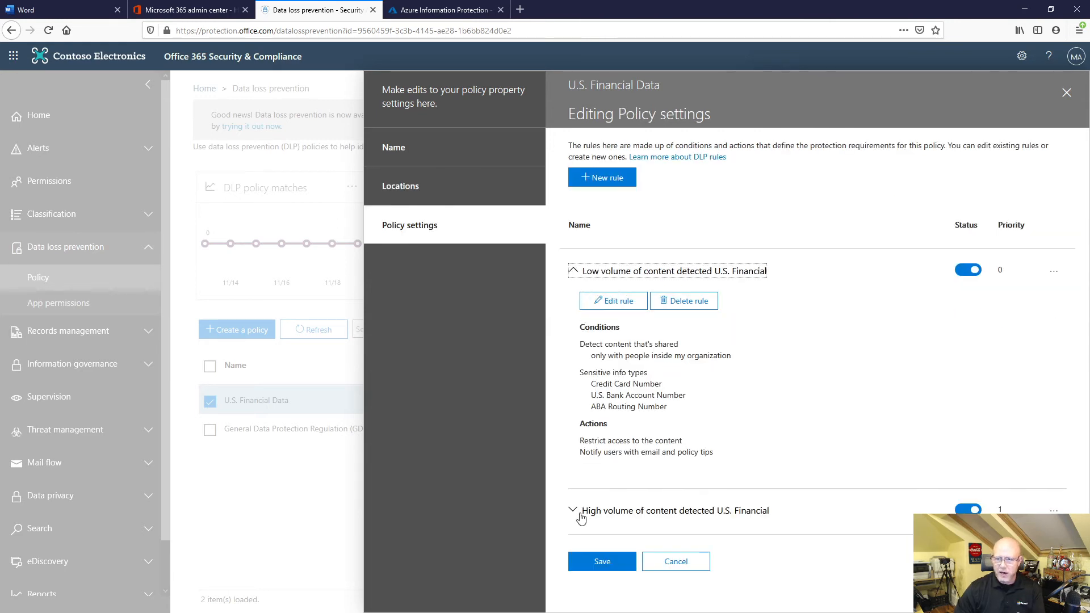
scroll(786, 451, down, 2)
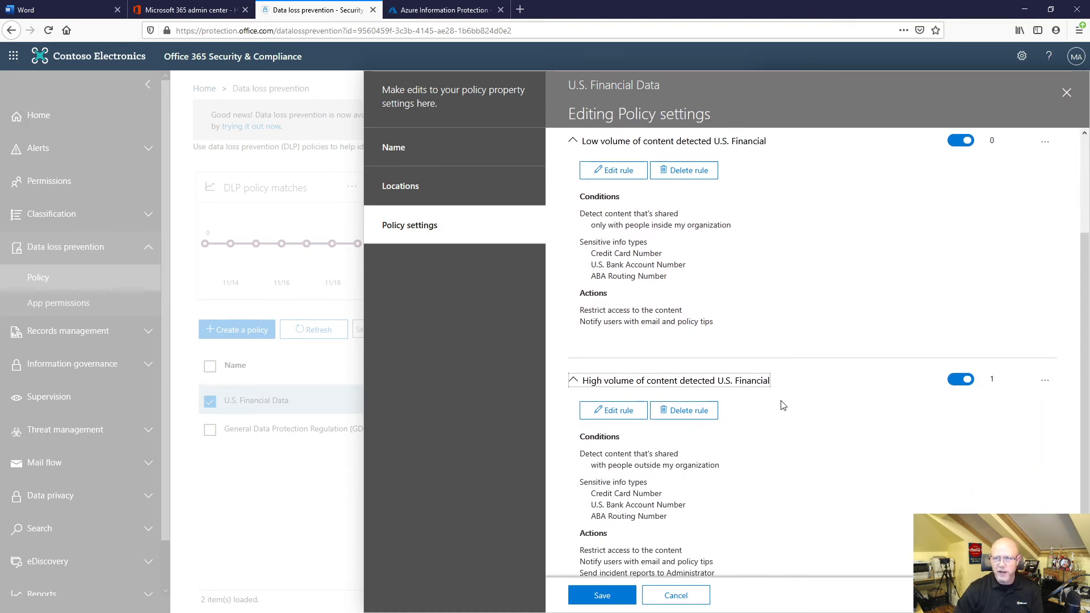
scroll(723, 280, up, 1)
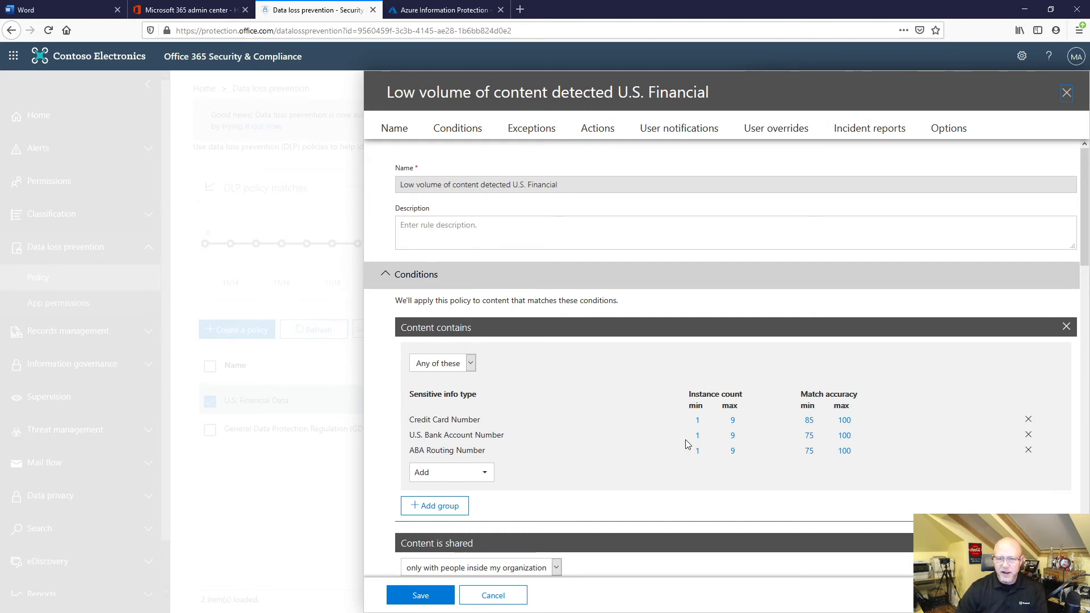
Open the low-volume rule for editing, review its conditions, actions, user notifications, overrides and incident reports, and cancel without saving.
scroll(689, 444, down, 5)
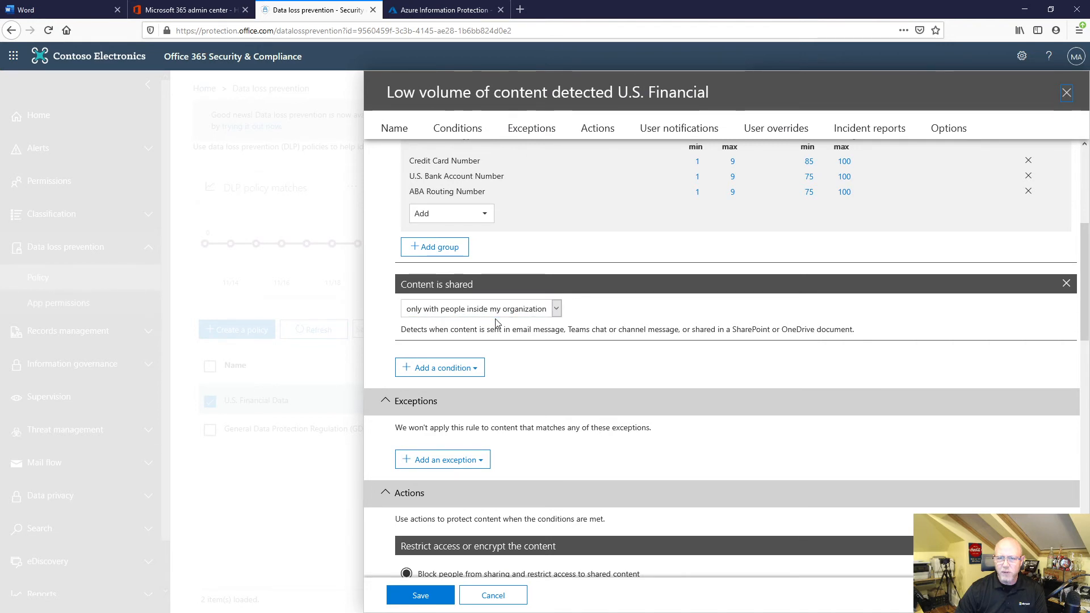
scroll(505, 329, down, 4)
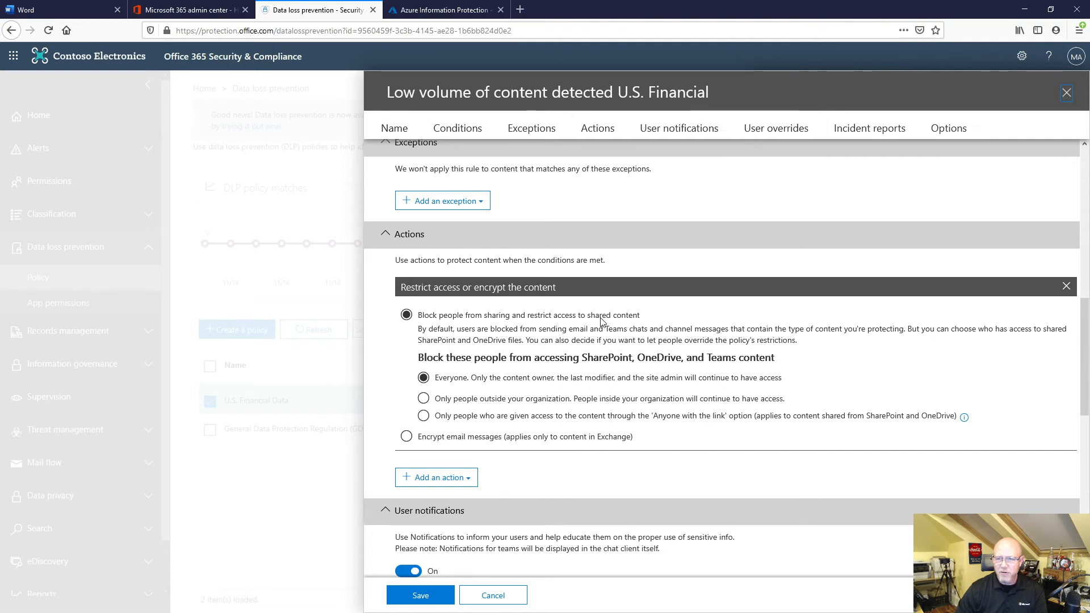
drag(642, 317, 421, 320)
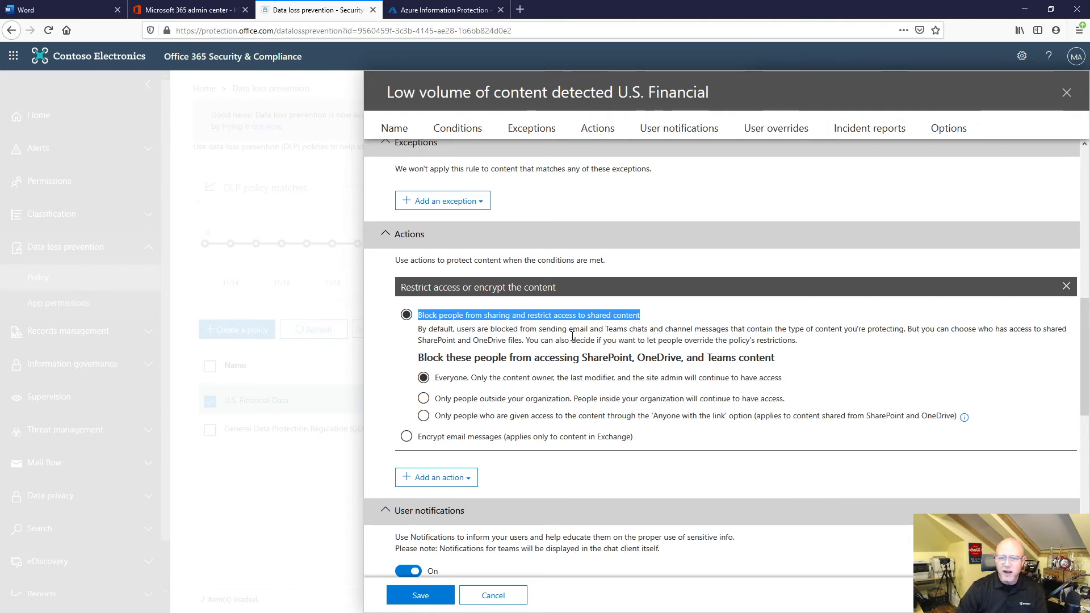
scroll(625, 377, down, 3)
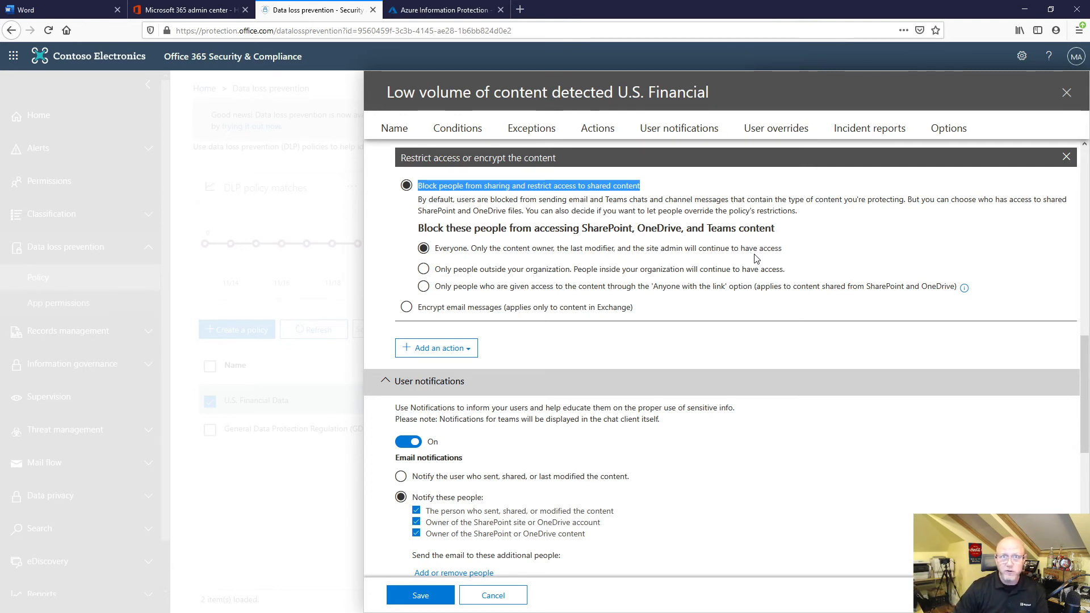
scroll(525, 375, down, 3)
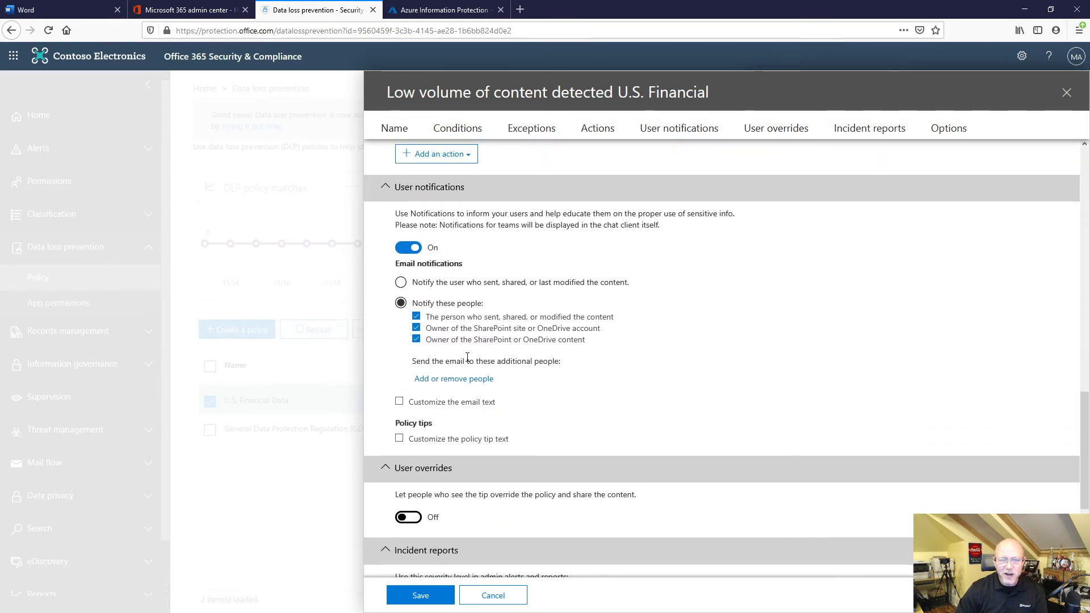
scroll(470, 356, down, 2)
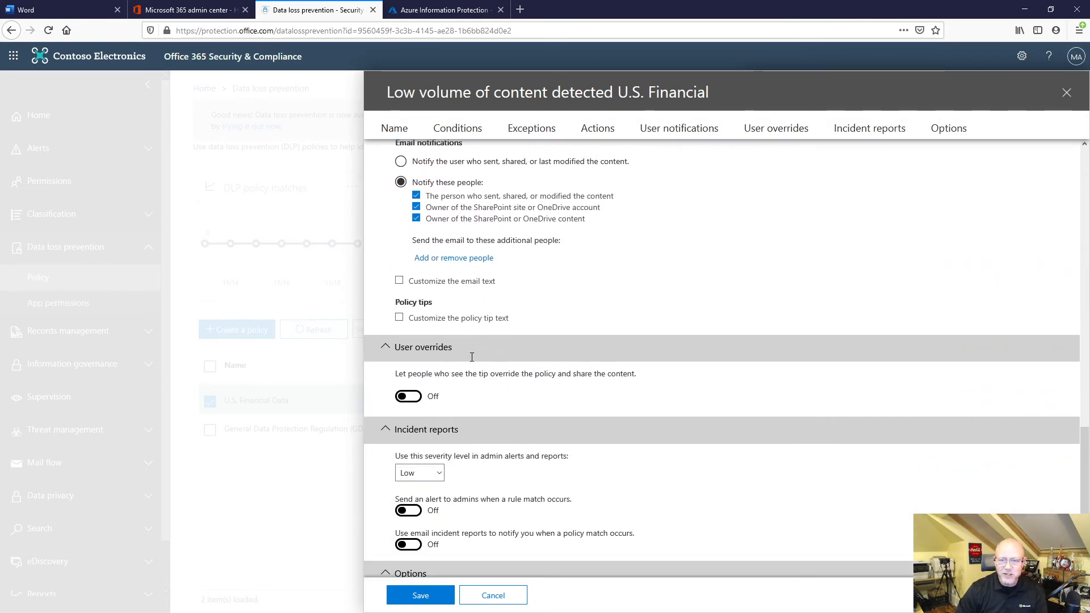
scroll(471, 357, down, 1)
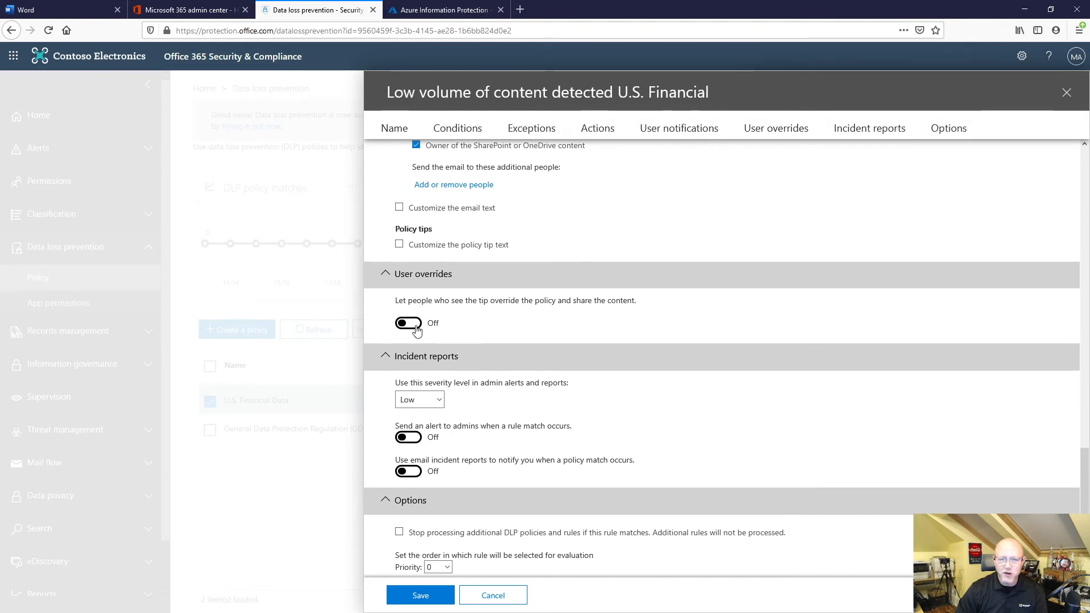
scroll(477, 375, down, 1)
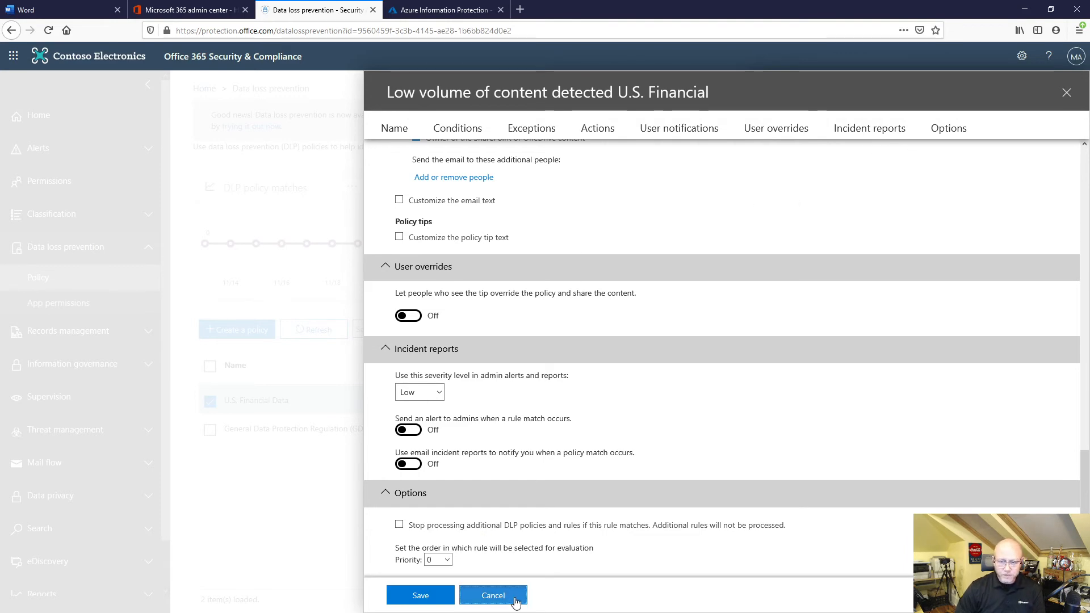
click(493, 595)
click(413, 377)
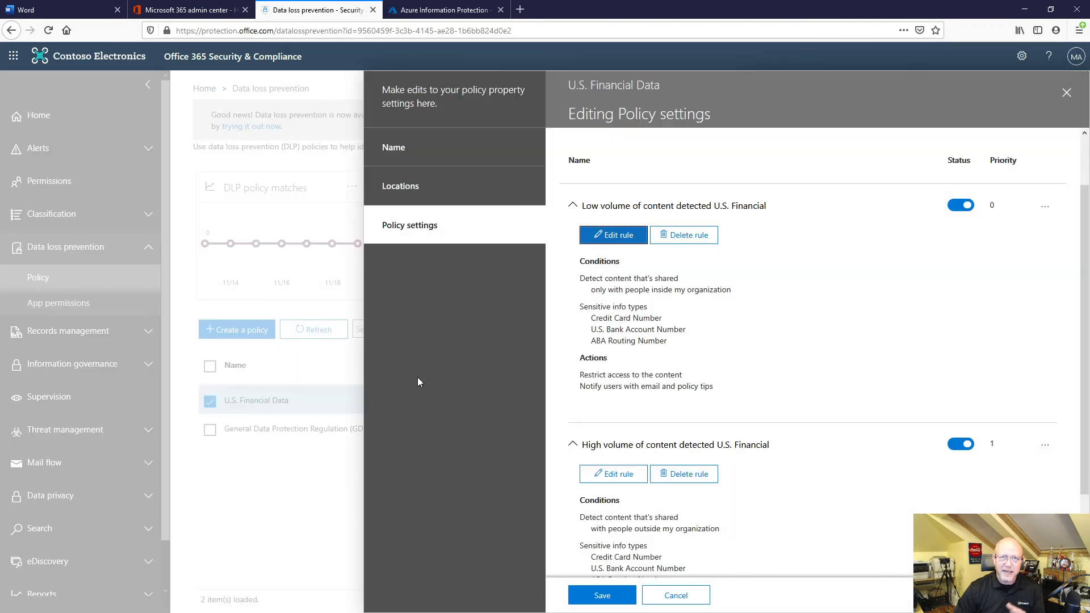
Discard the edits to the U.S. Financial Data policy and close its details.
click(1066, 93)
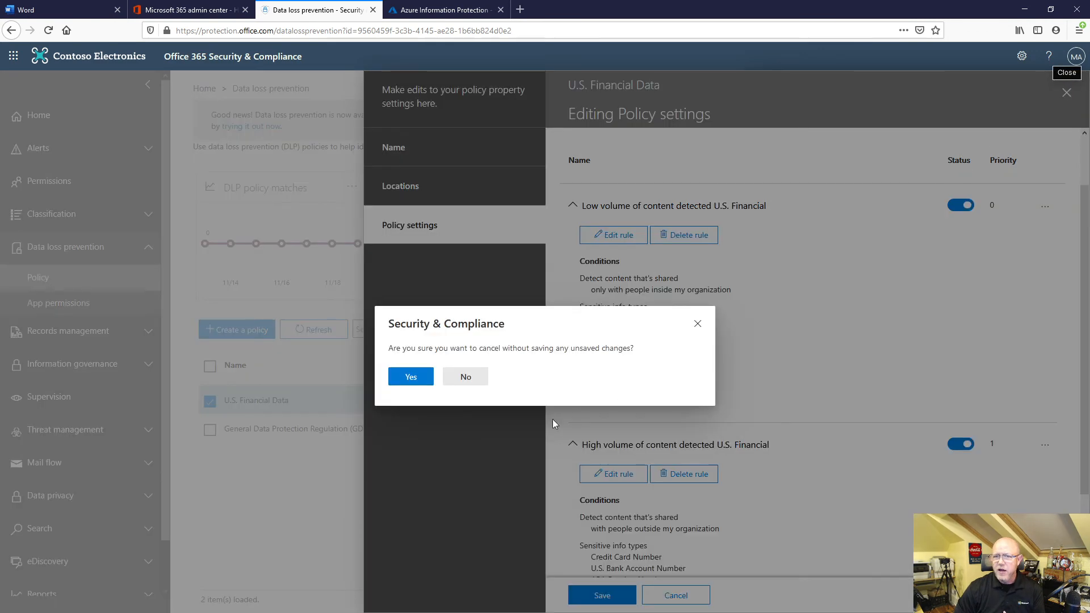
click(423, 379)
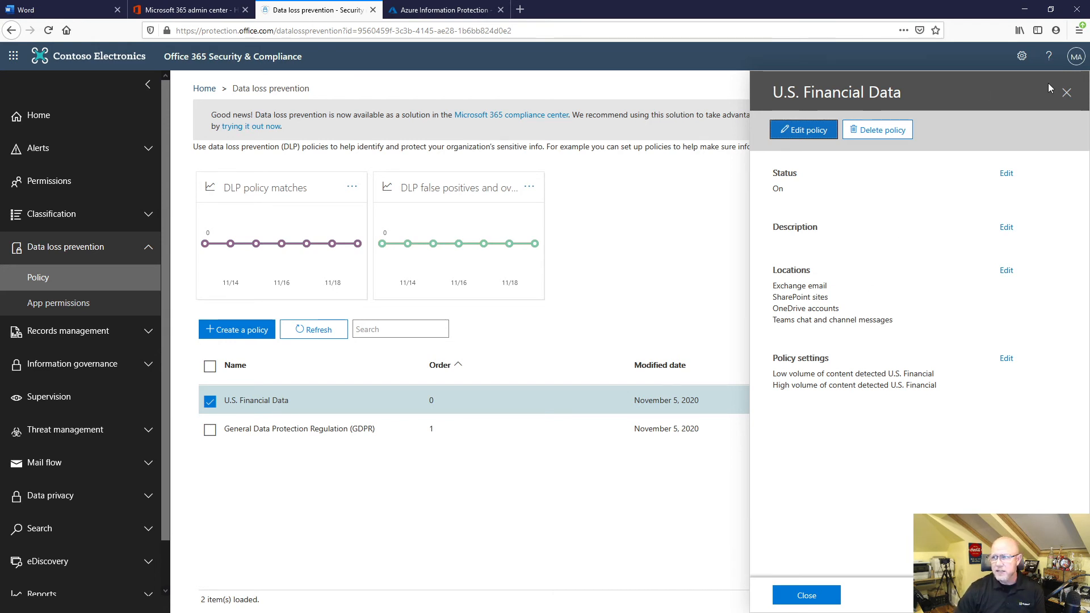
click(1065, 92)
Start a new data loss prevention policy from the U.S. Financial Data template in the Financial category.
click(243, 328)
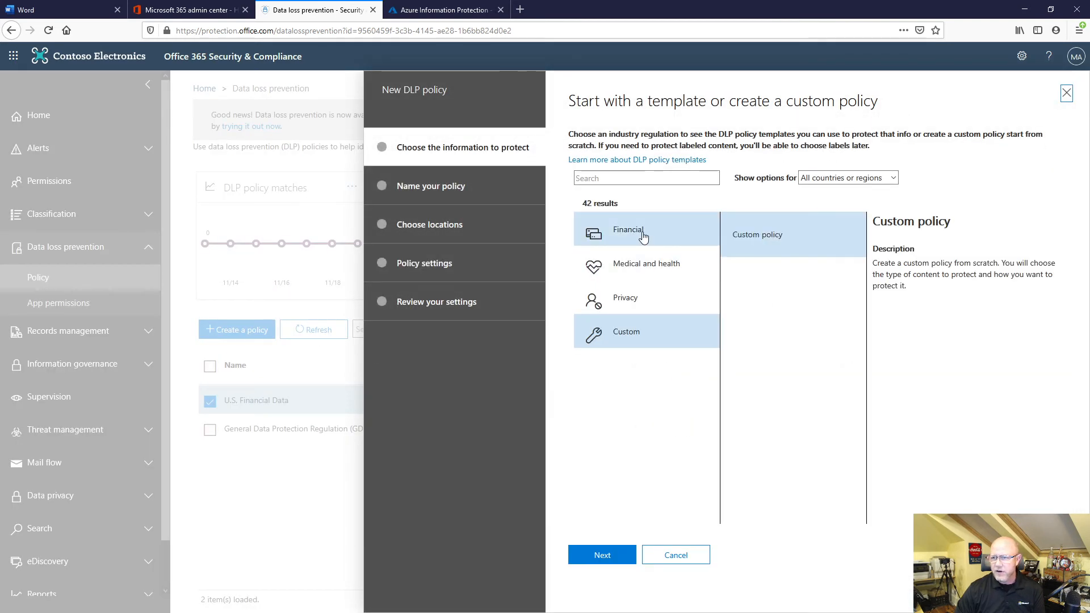
click(643, 236)
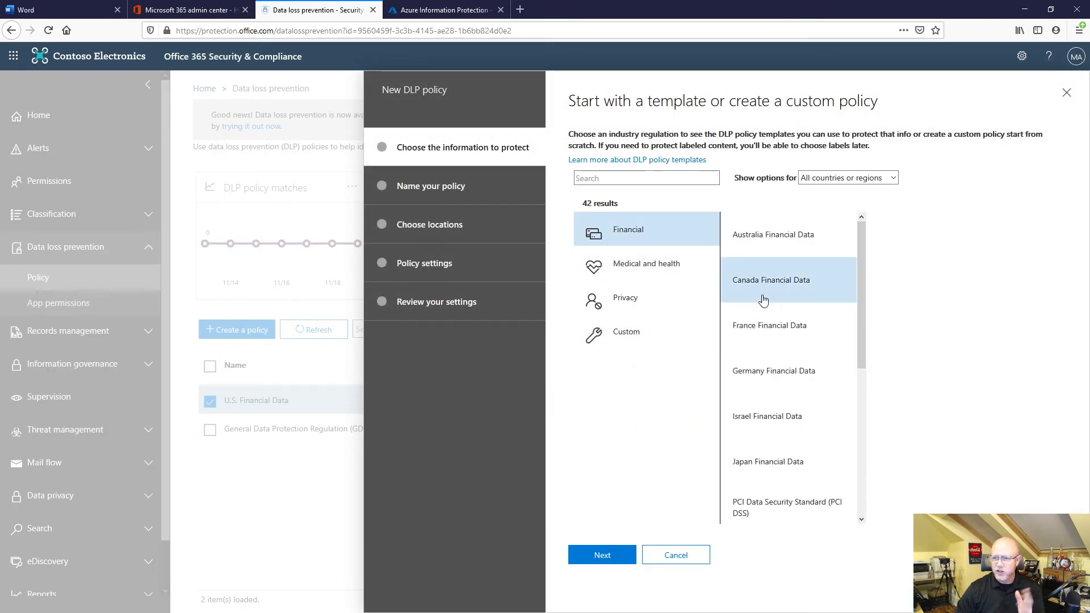
scroll(786, 349, down, 1)
scroll(786, 349, down, 4)
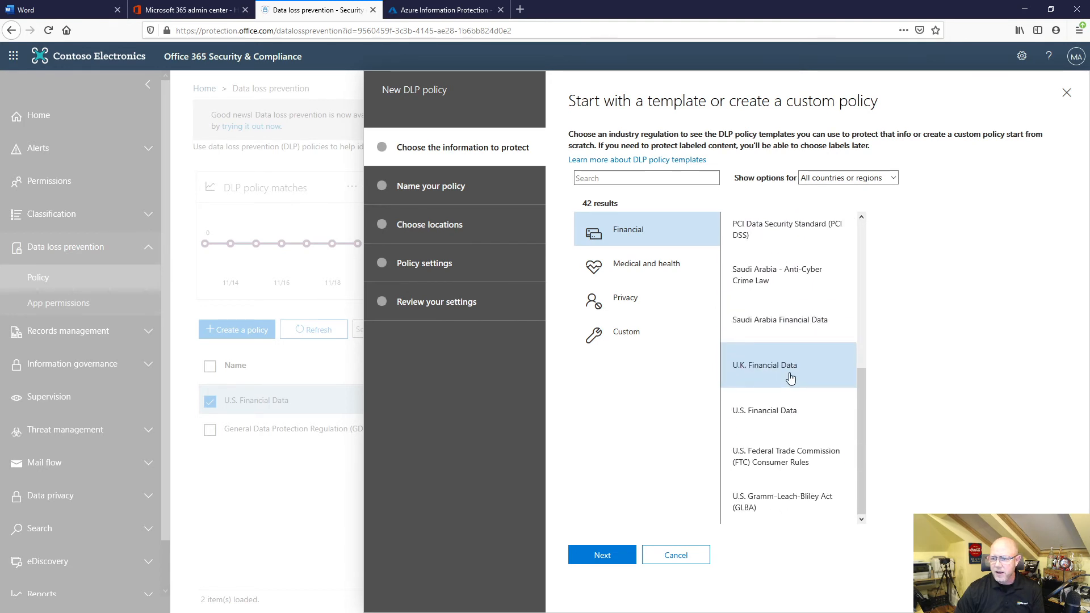
click(789, 411)
click(602, 555)
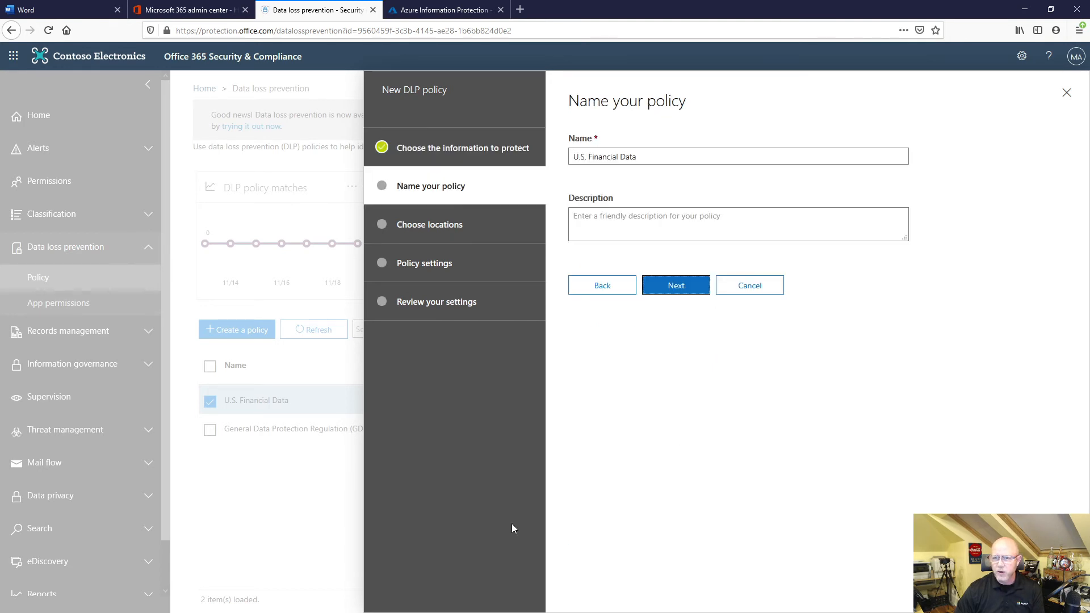
Give the new policy the description "test", append "2" to its name, and continue to the location choice.
click(577, 216)
text(test)
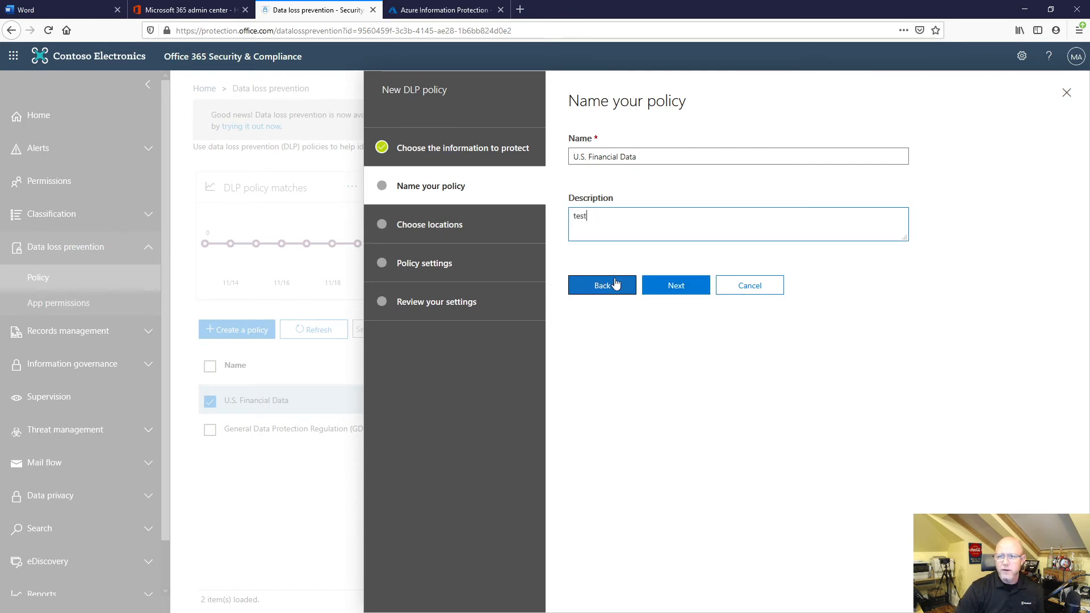
click(689, 286)
click(411, 376)
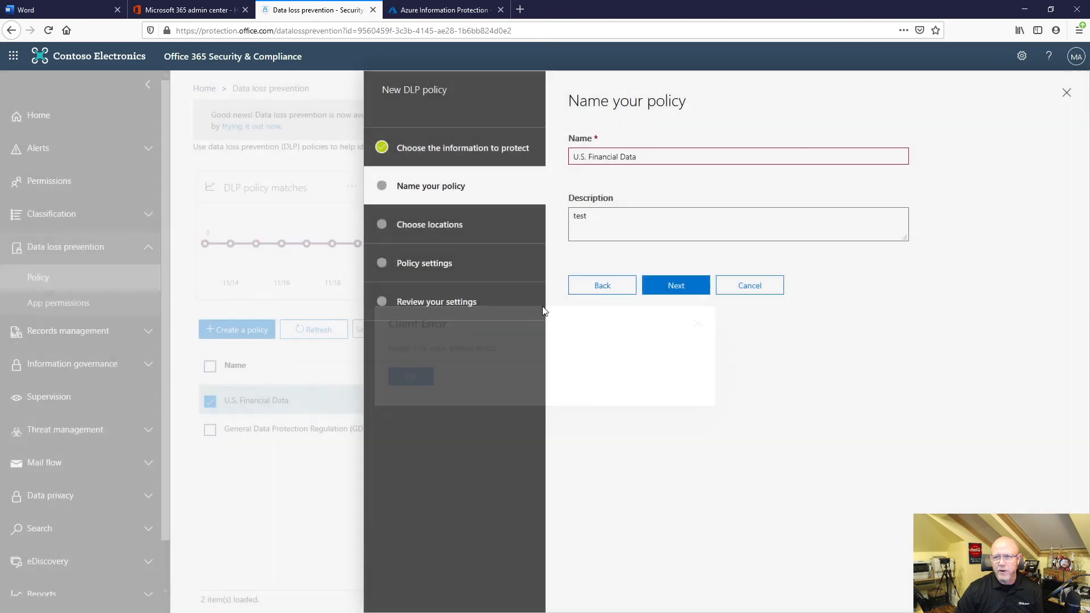
click(673, 156)
text(2)
click(668, 284)
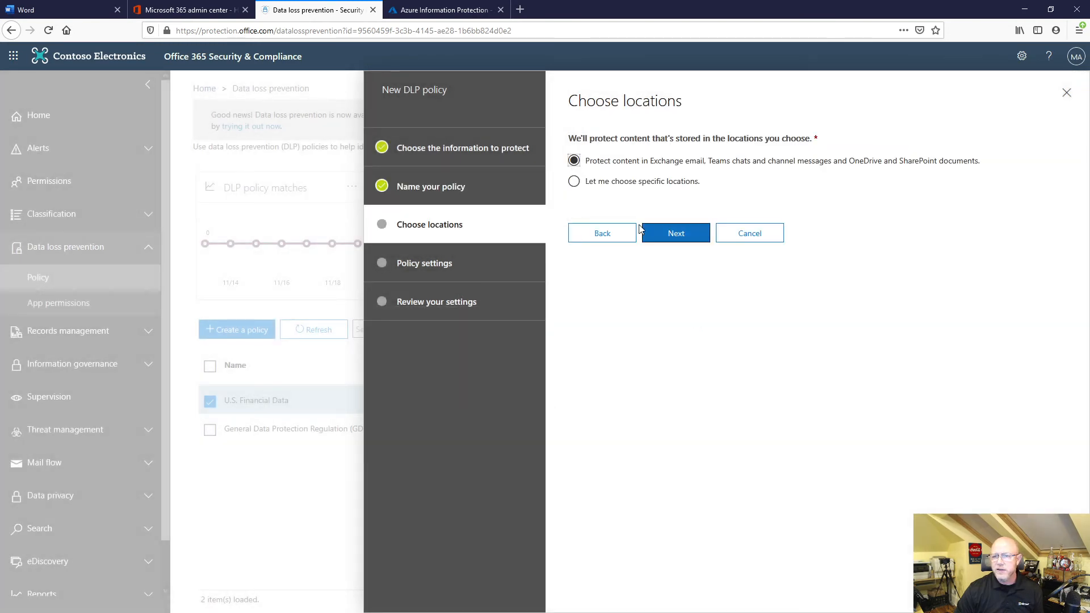
Choose specific locations for the policy, toggle three of the listed locations, and continue to the content settings.
click(605, 186)
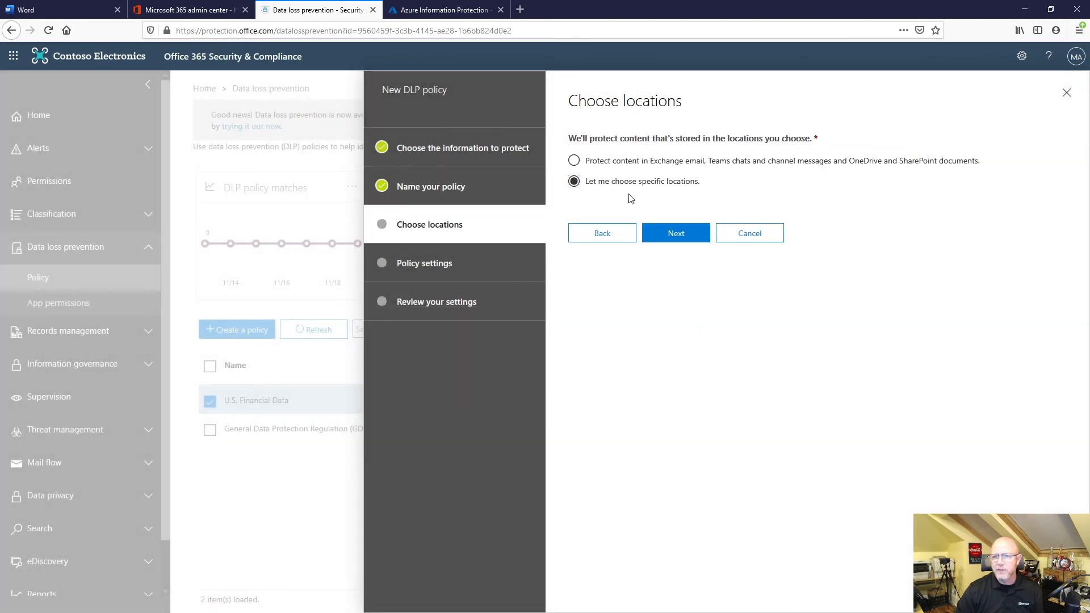
click(665, 235)
click(584, 272)
click(580, 331)
click(582, 390)
click(656, 452)
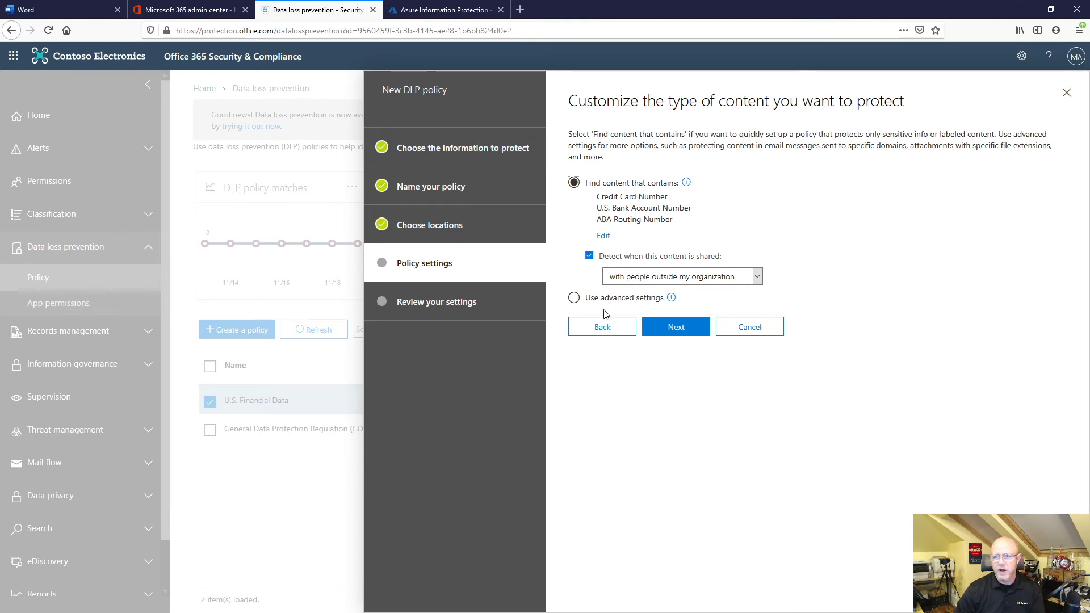
Accept the content conditions and set detection to at least 1 instance of the same sensitive info type.
click(674, 327)
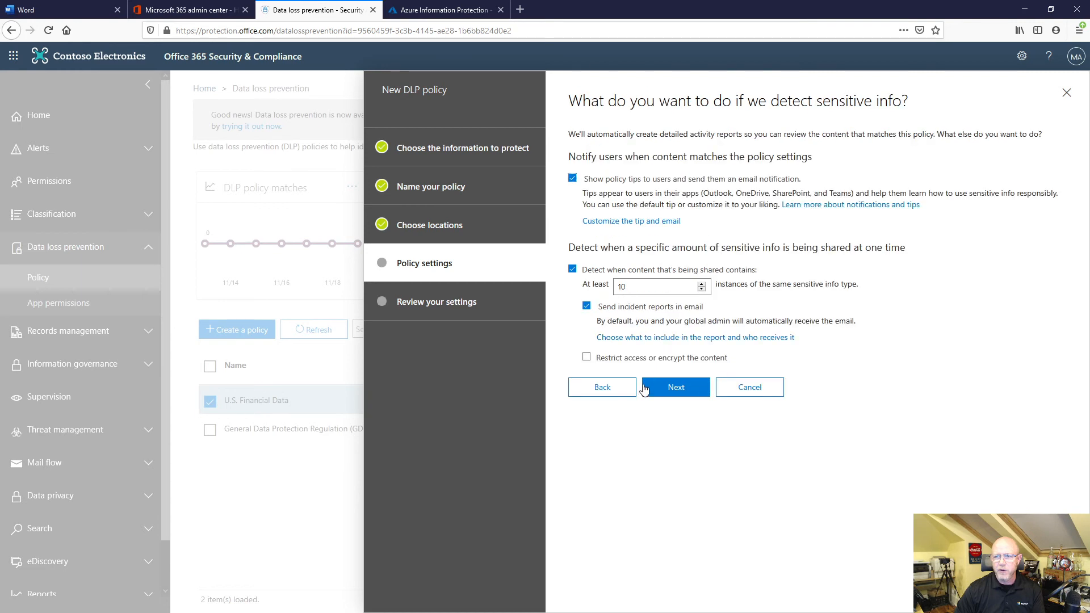
click(603, 396)
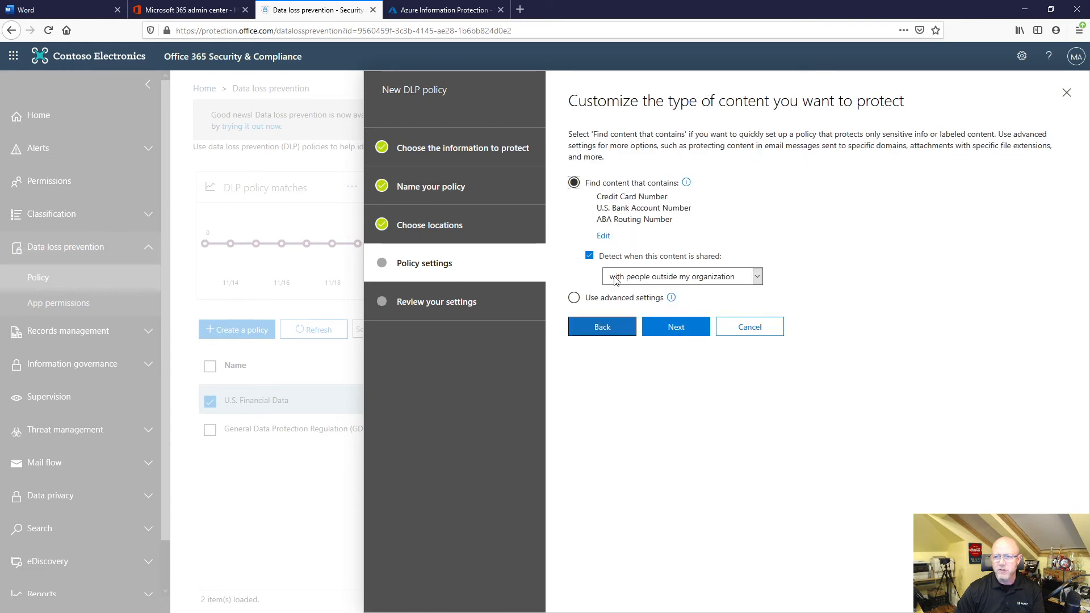
click(673, 328)
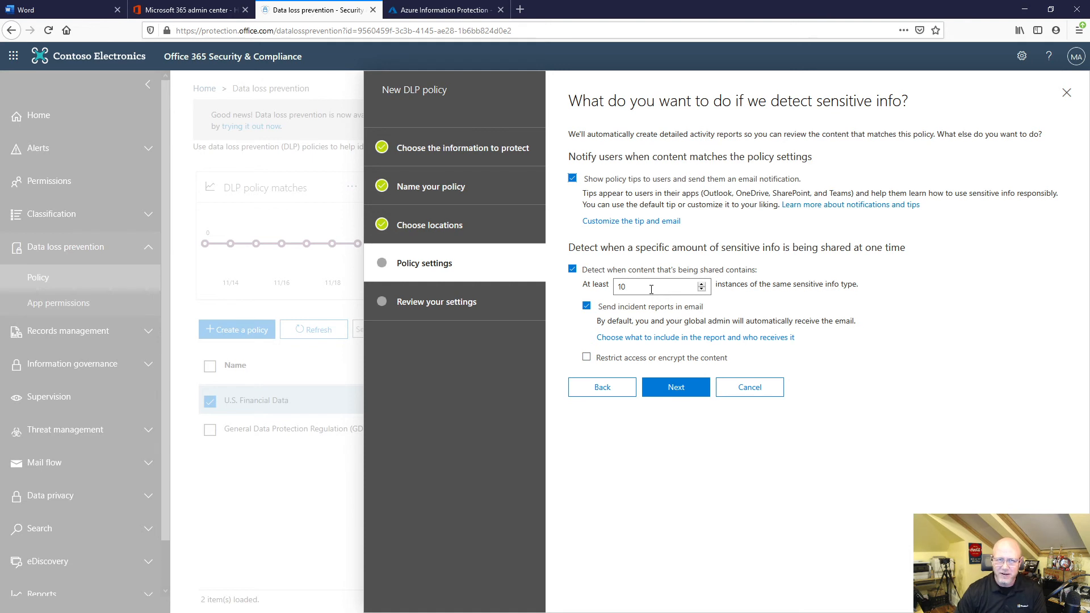
drag(651, 289, 619, 288)
text(1)
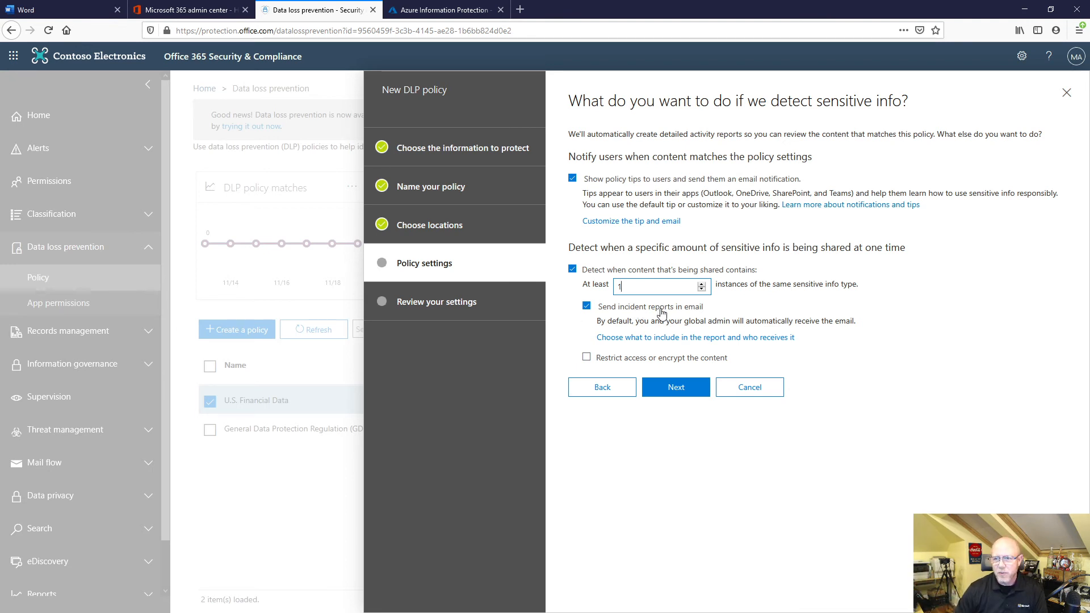
Check the incident report's recipients and contents, cancel its customization, and continue to the choice between turning on or testing the policy.
click(653, 338)
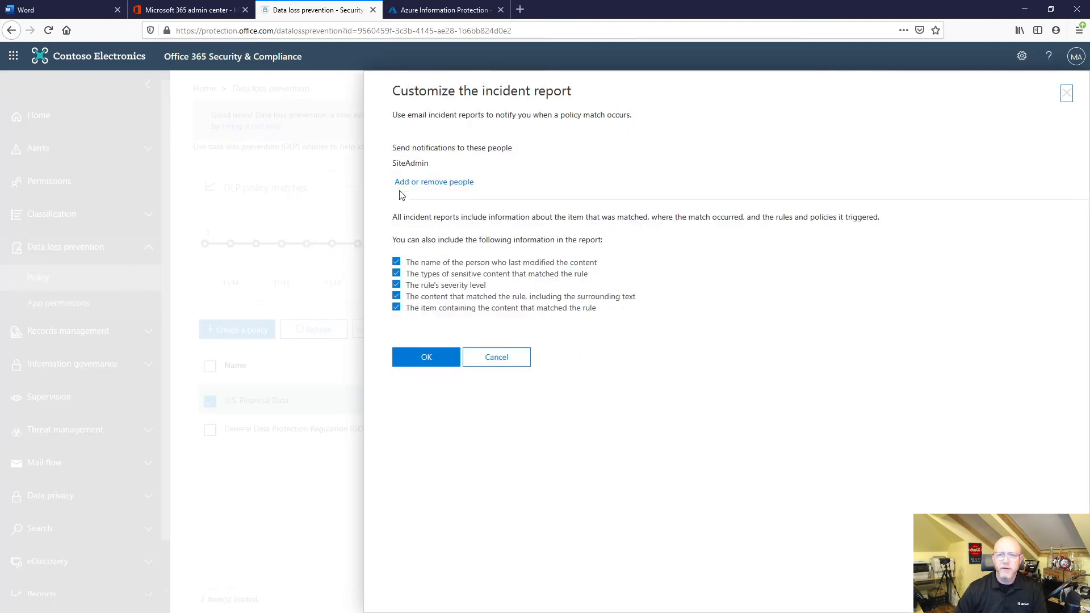
click(504, 362)
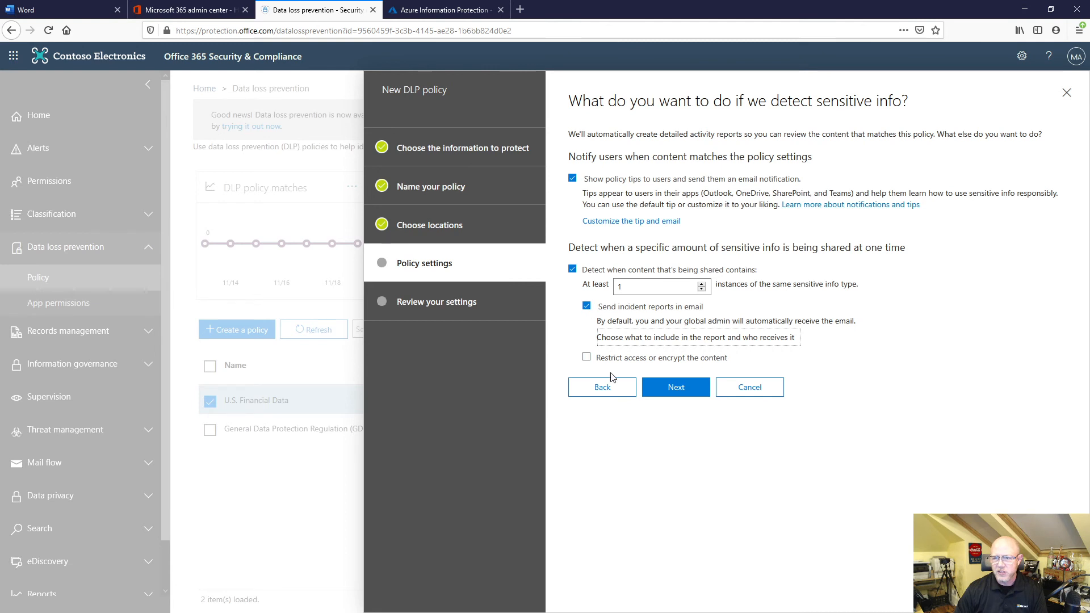
click(683, 400)
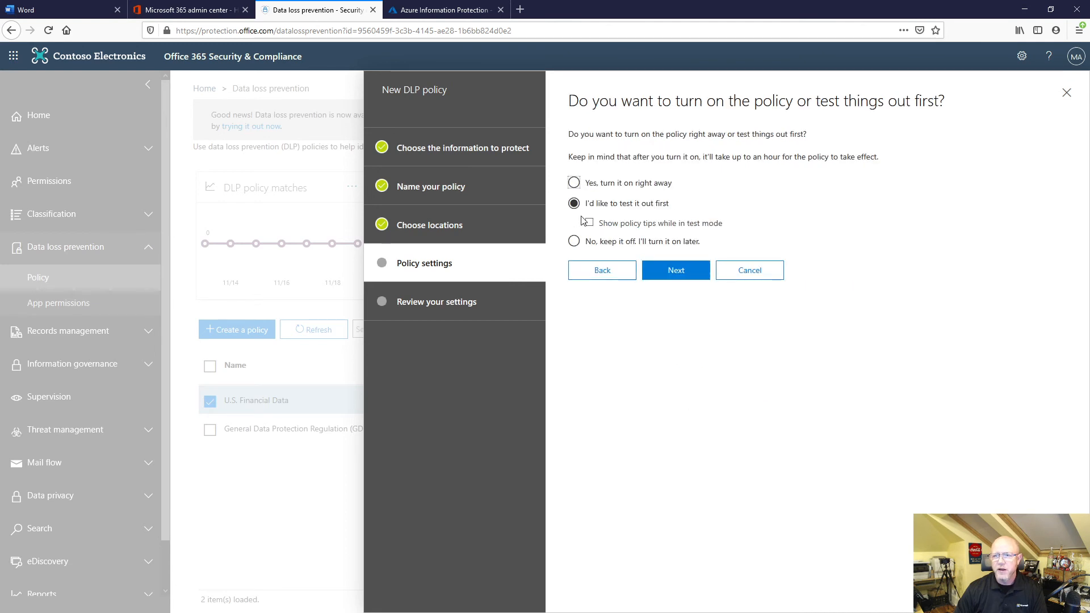
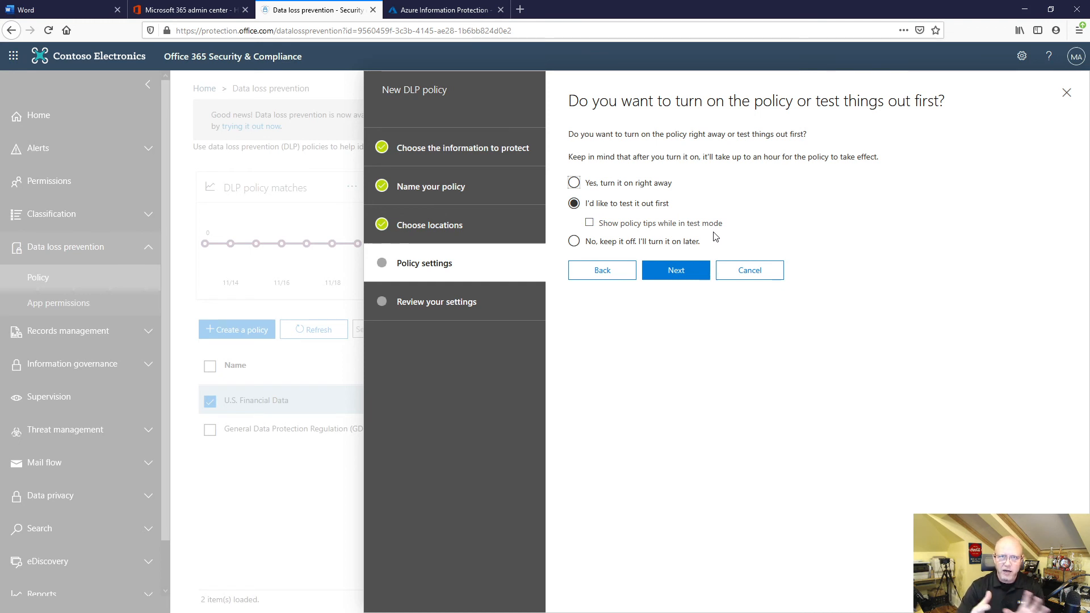
Create the U.S. Financial Data2 policy in test mode without policy tips, and open it for editing.
click(676, 271)
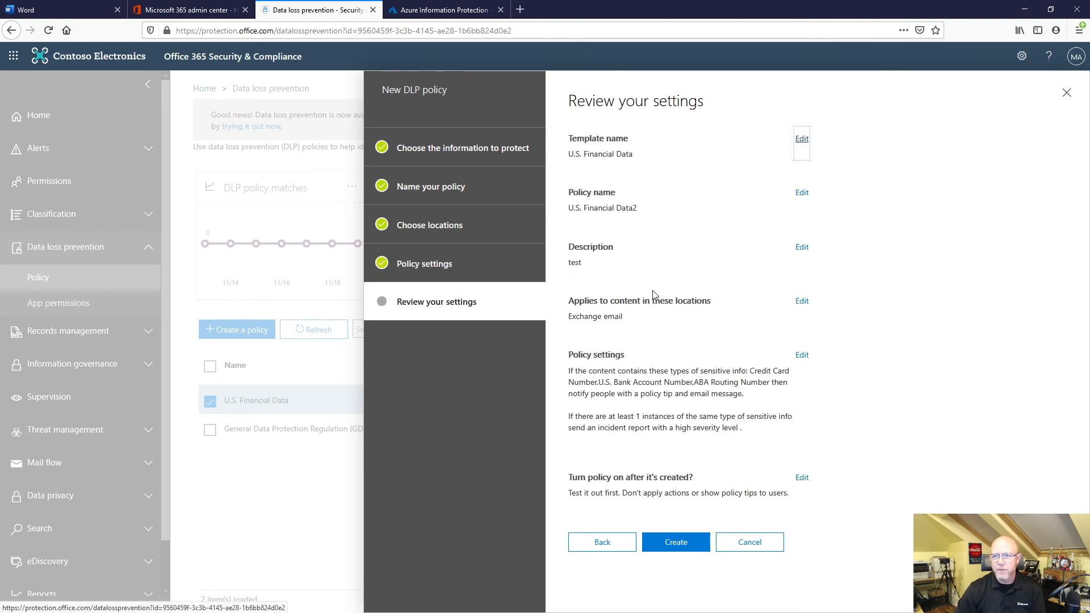
click(680, 544)
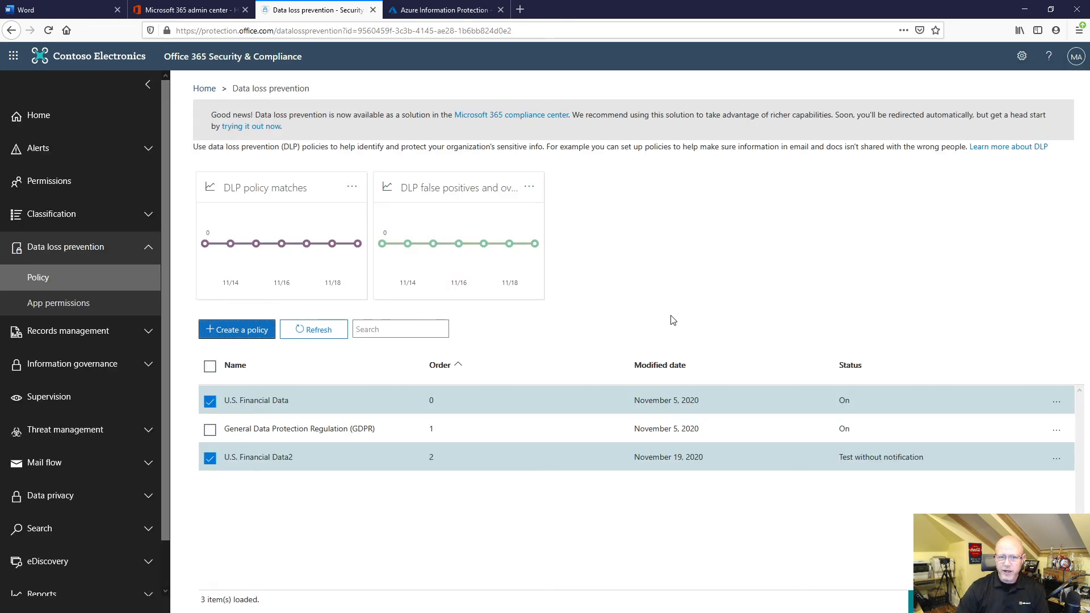
click(255, 457)
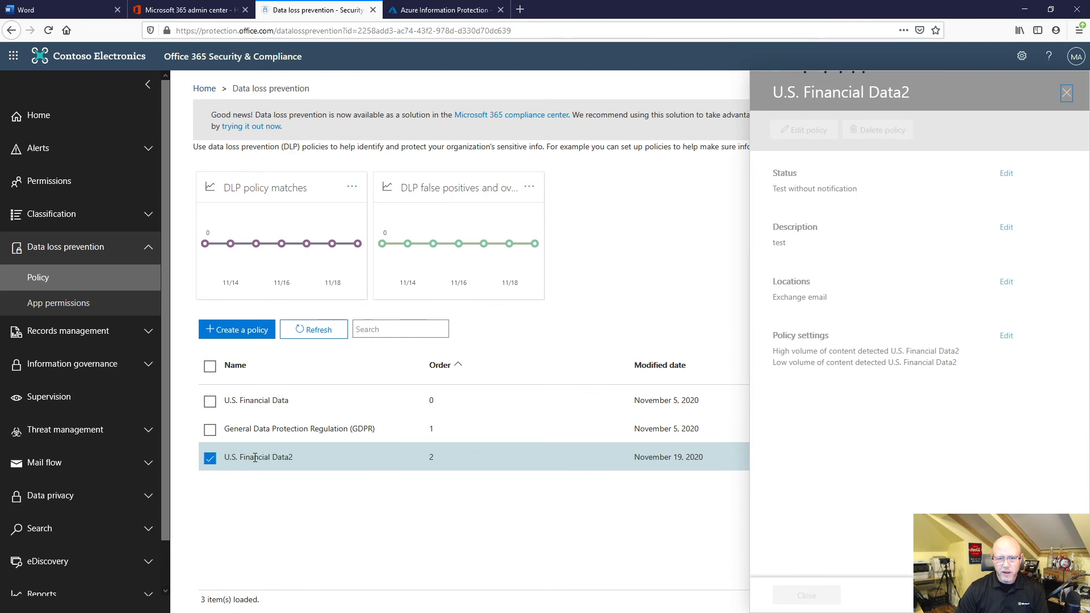
click(805, 130)
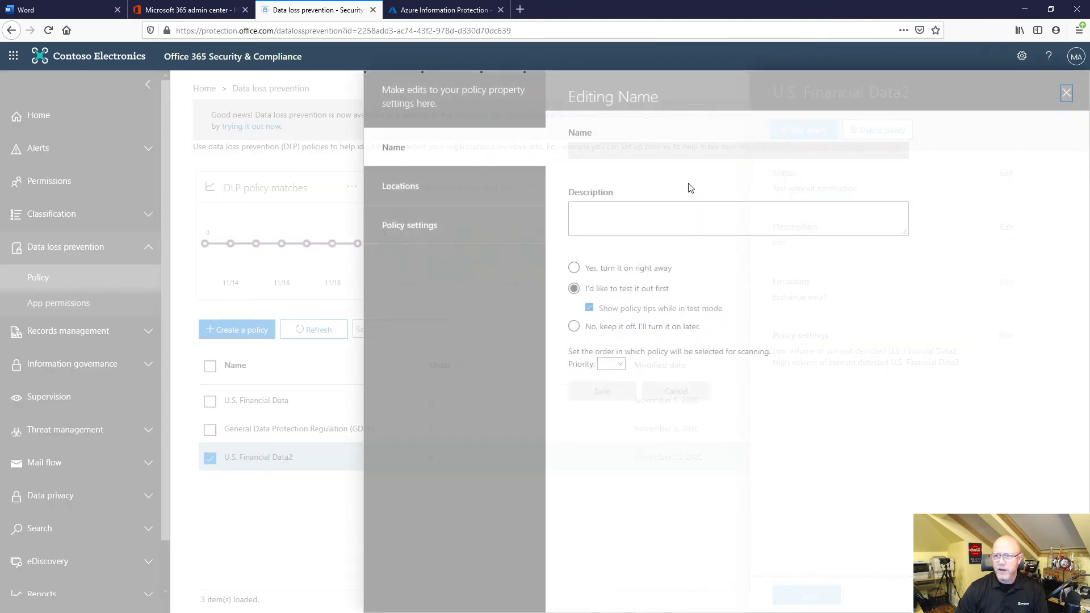
Add a "Restrict access or encrypt the content" action to the policy's low-volume rule.
click(434, 241)
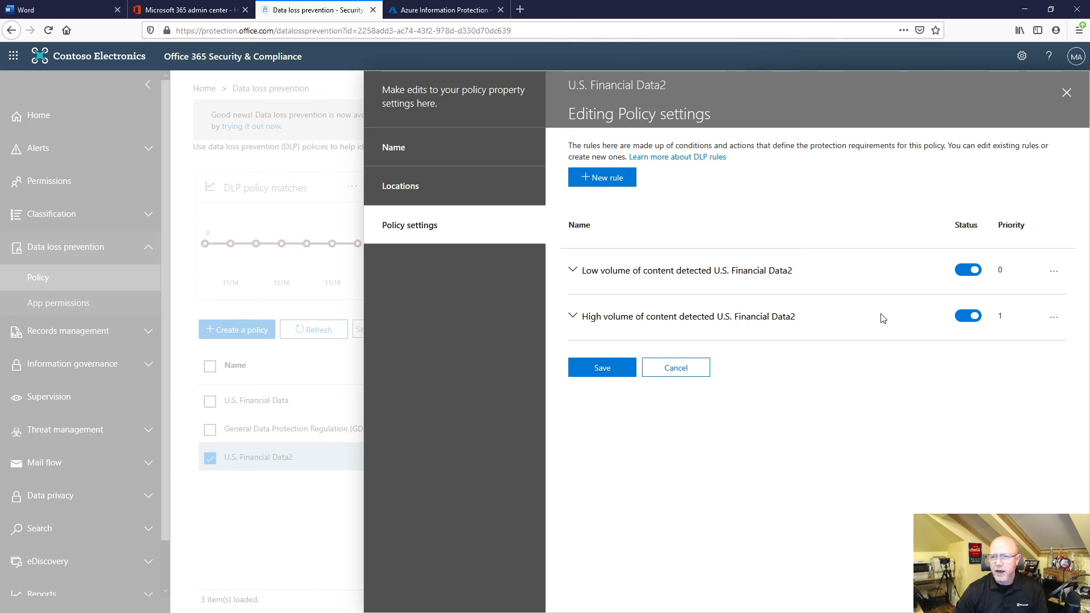
click(574, 272)
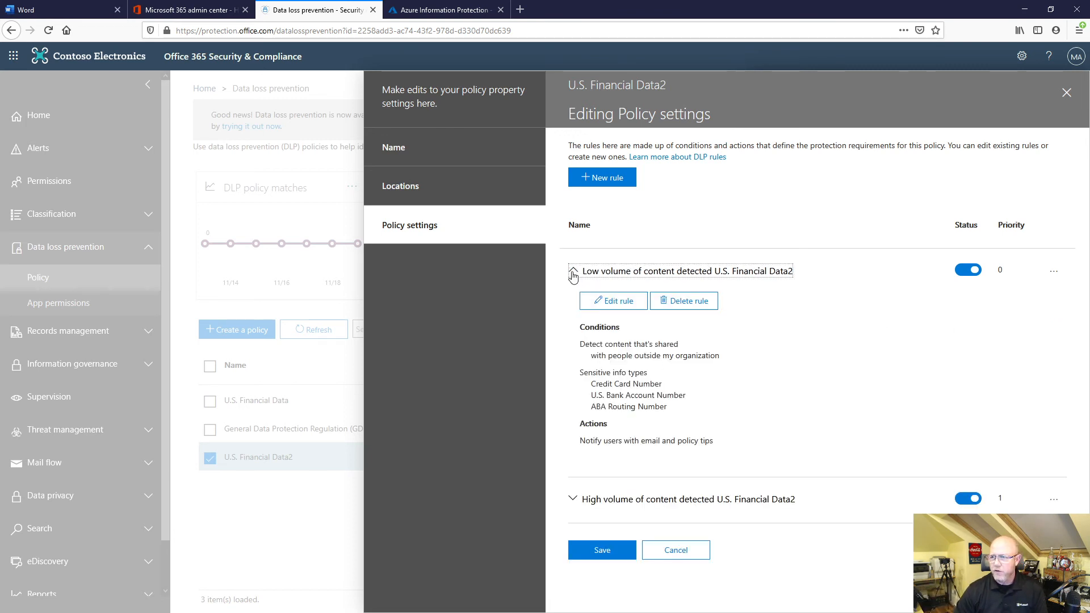
click(617, 312)
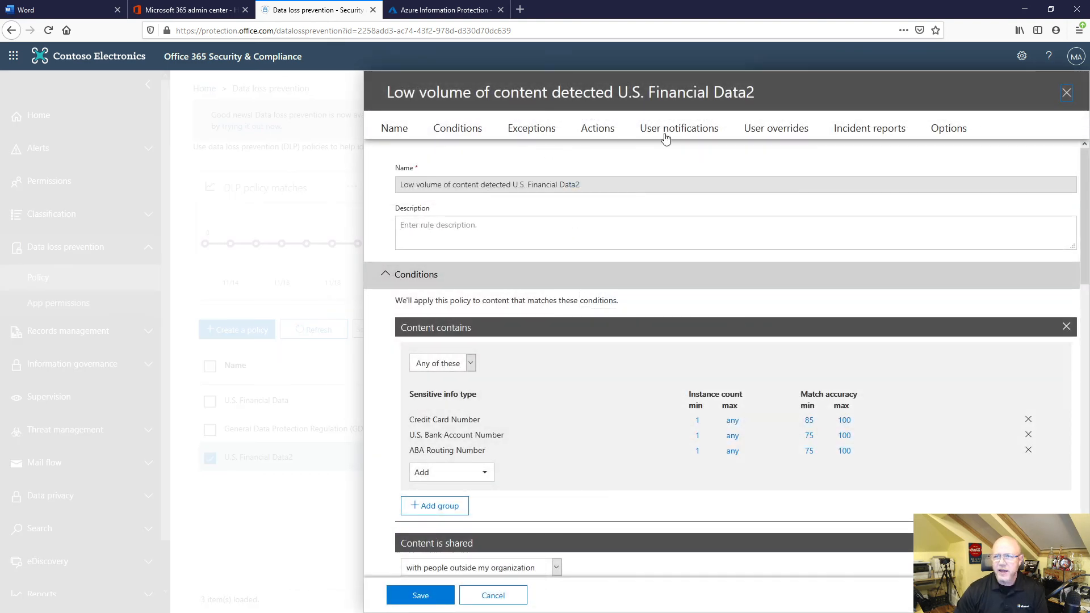
click(597, 130)
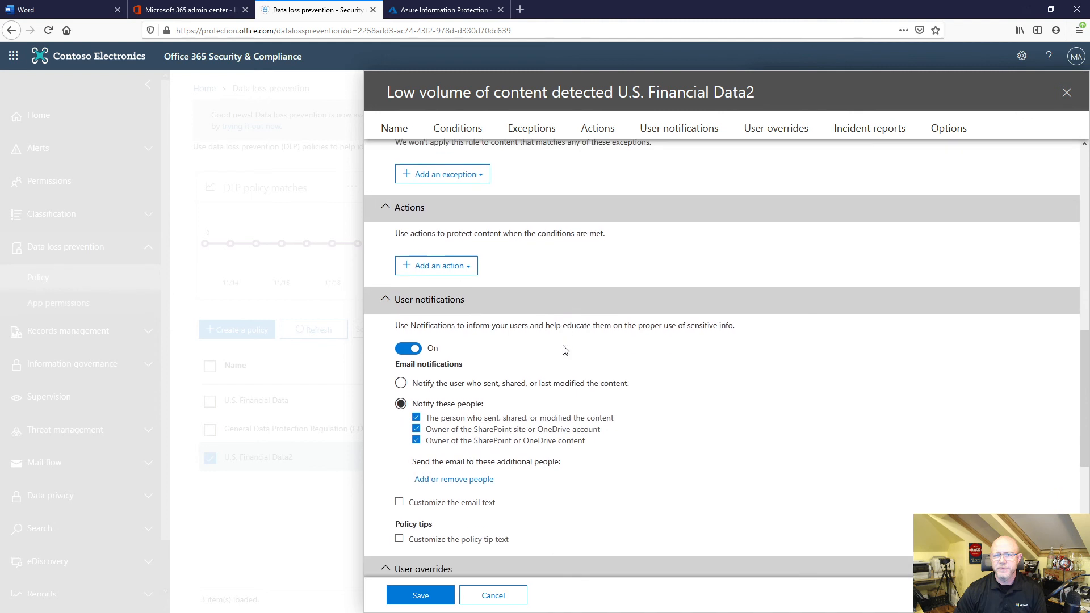
click(464, 222)
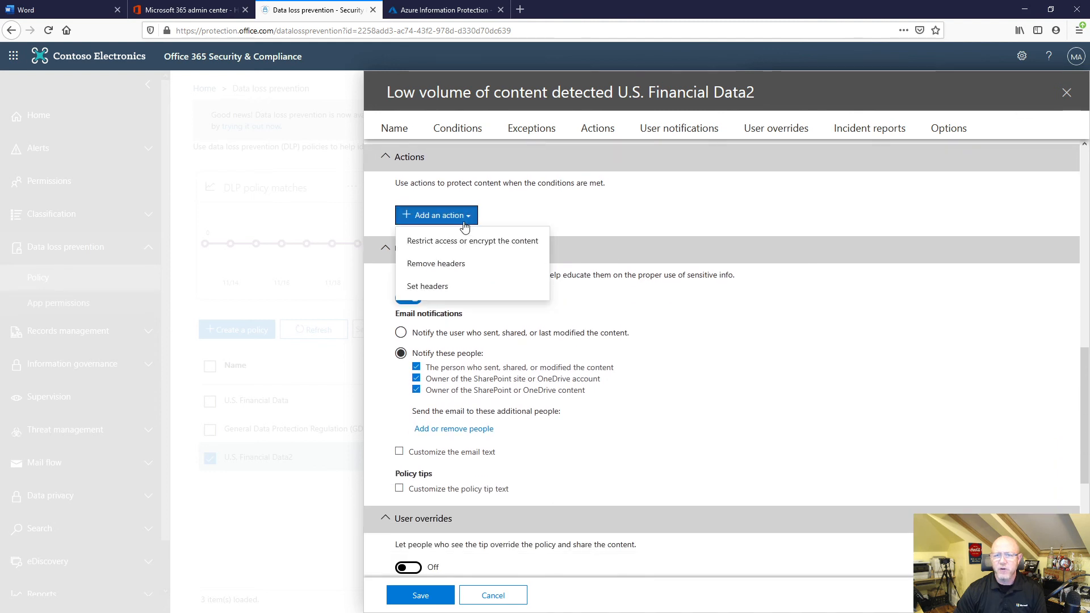
click(458, 242)
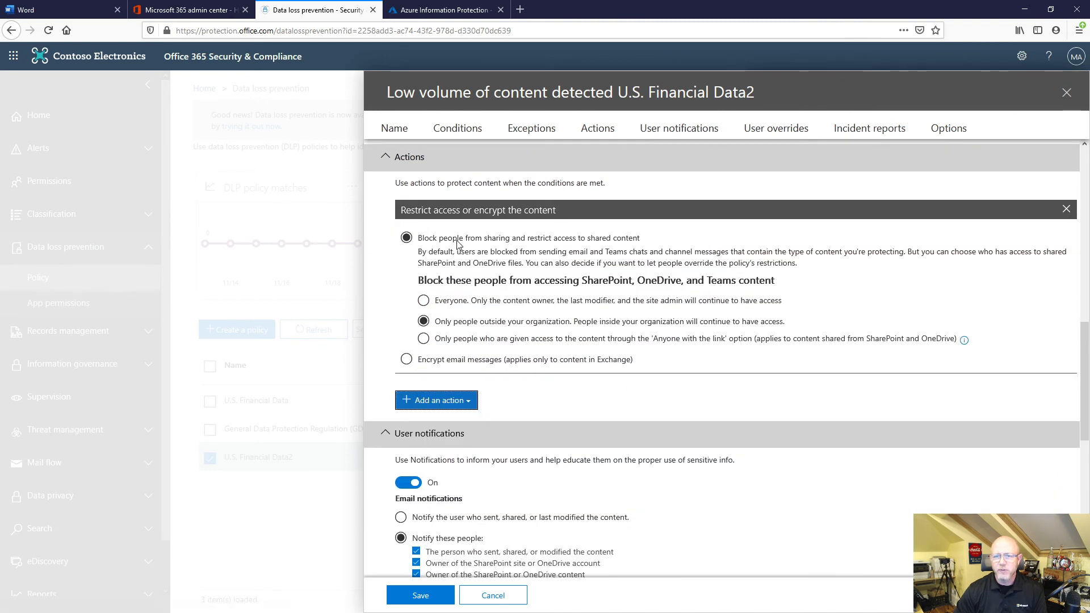
Set the low-volume rule's action to encrypt email messages with the Encrypt protection setting, and save the rule.
click(407, 360)
click(465, 316)
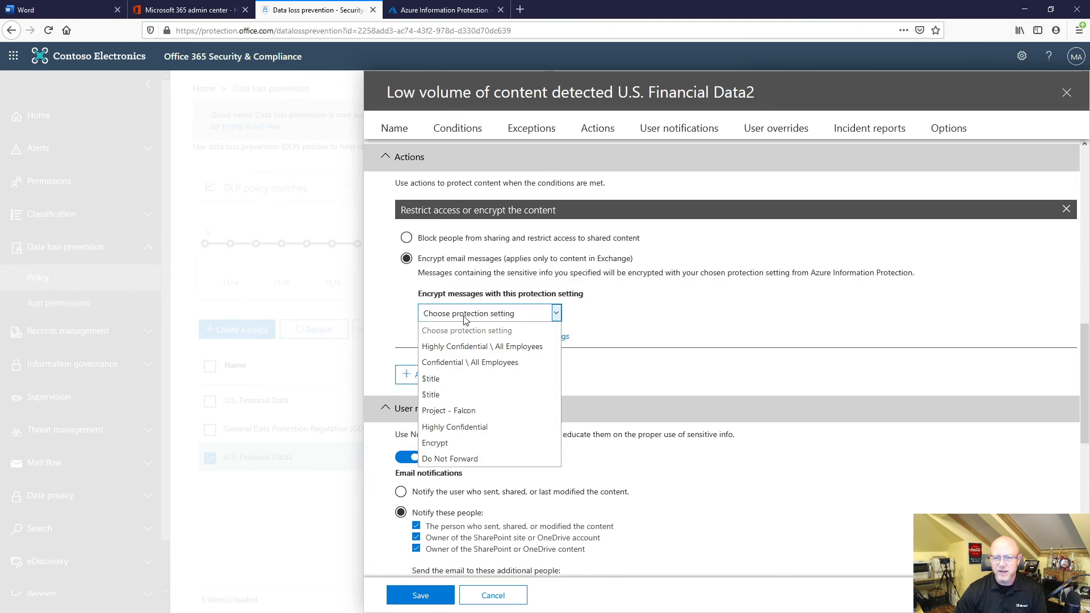
click(437, 443)
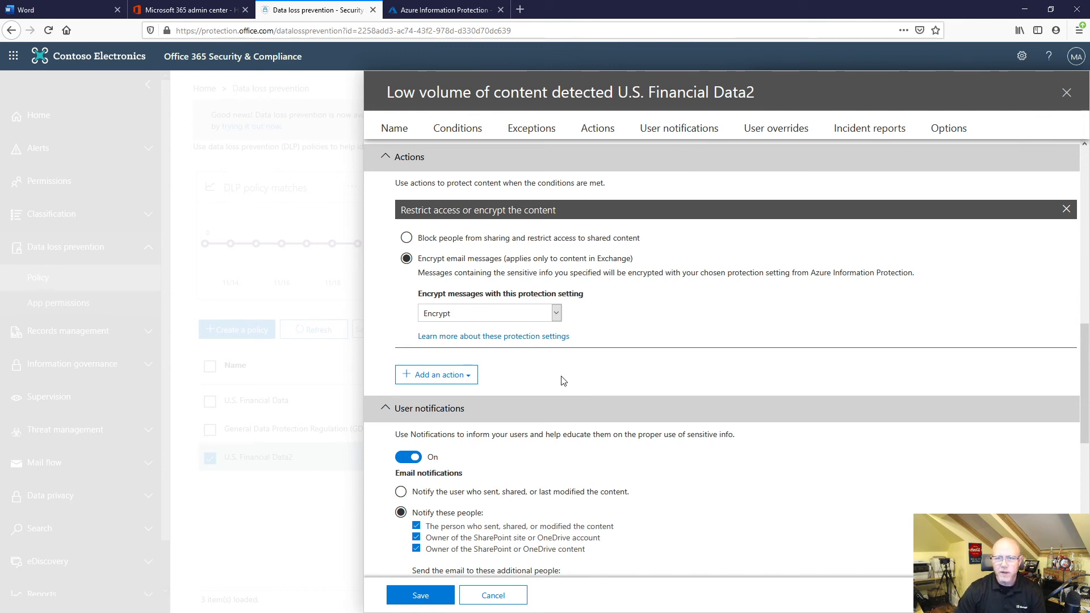
scroll(565, 387, up, 5)
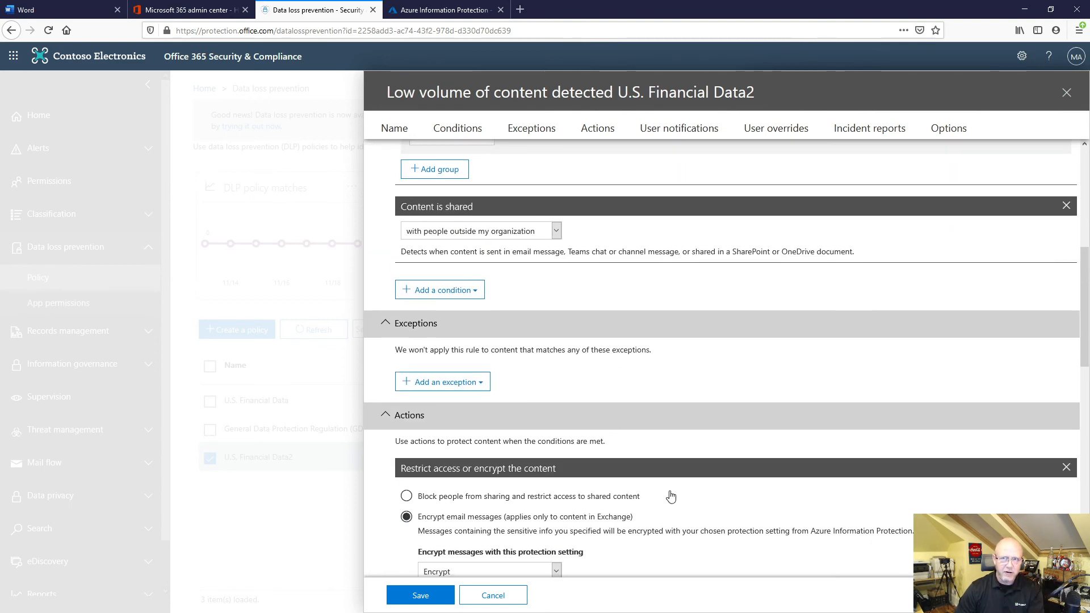
scroll(671, 496, down, 3)
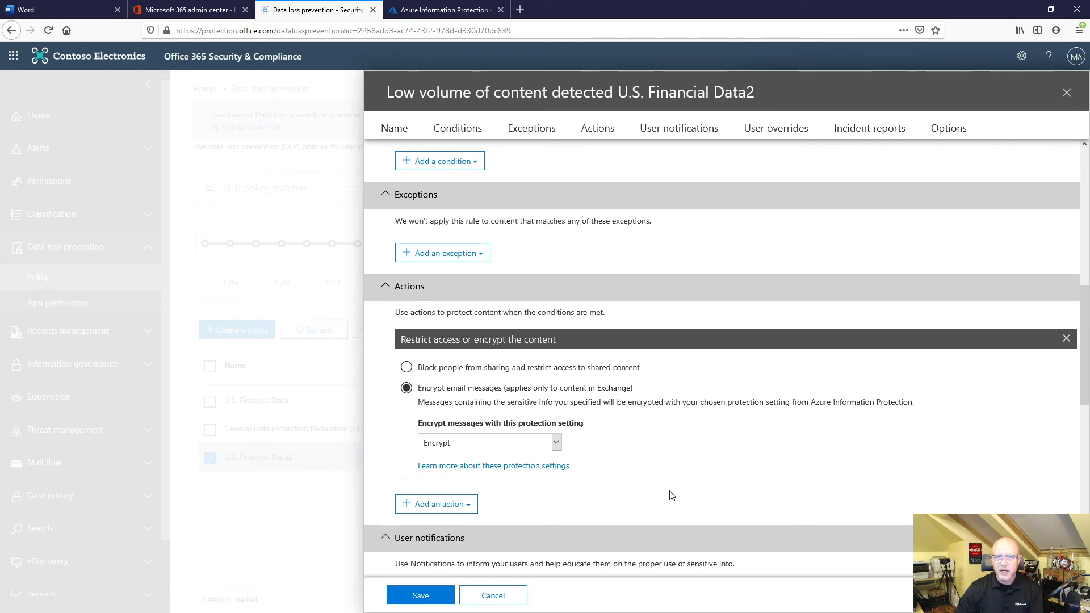
scroll(669, 494, down, 4)
click(430, 601)
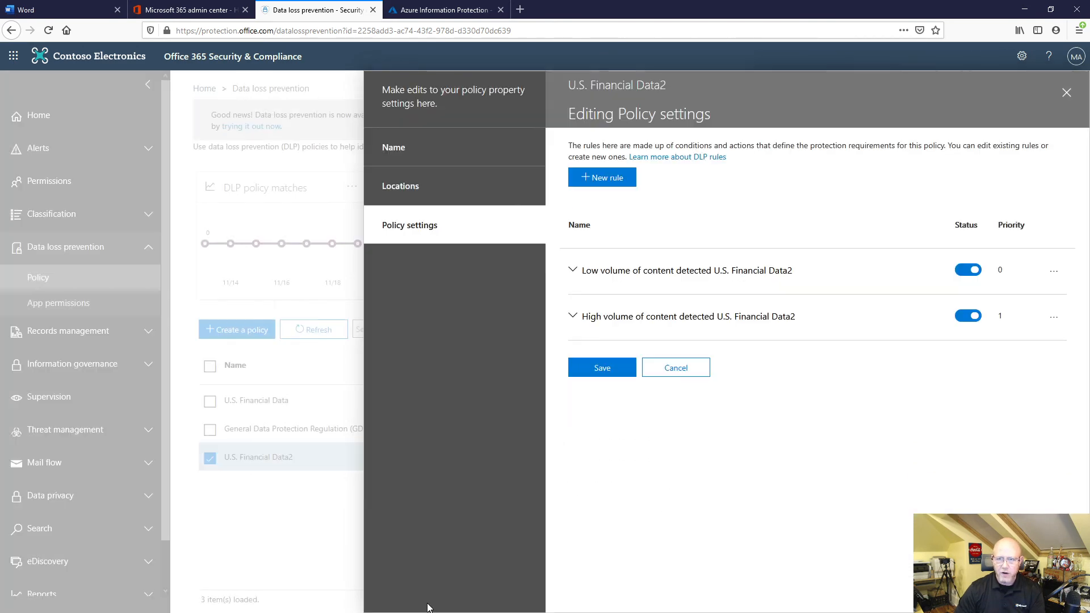
Open the high-volume rule for editing and add a "Restrict access or encrypt the content" action.
click(573, 318)
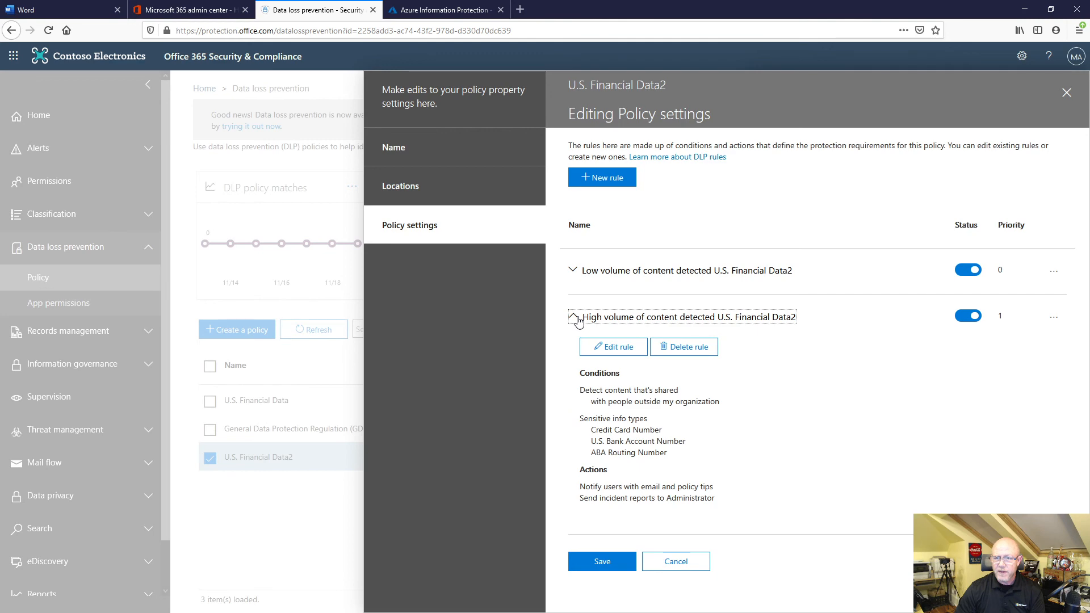
click(610, 346)
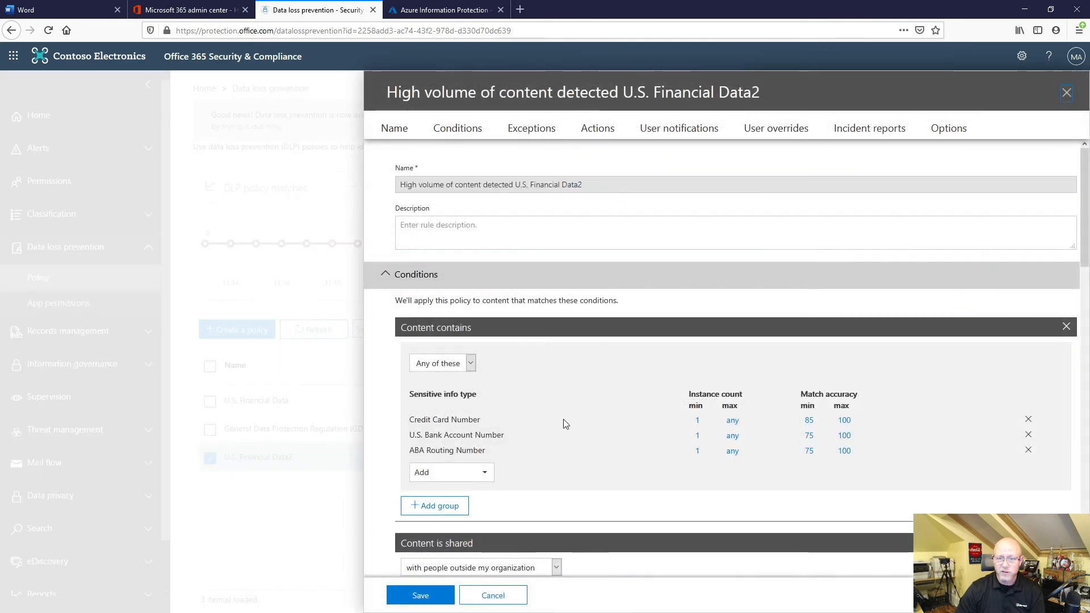
scroll(553, 450, down, 10)
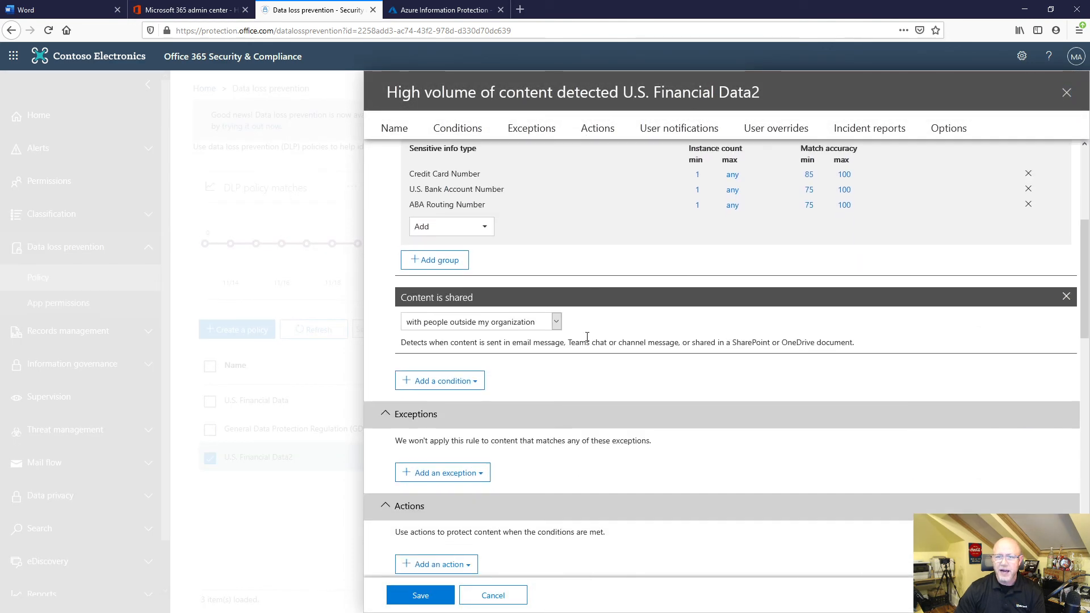
click(444, 215)
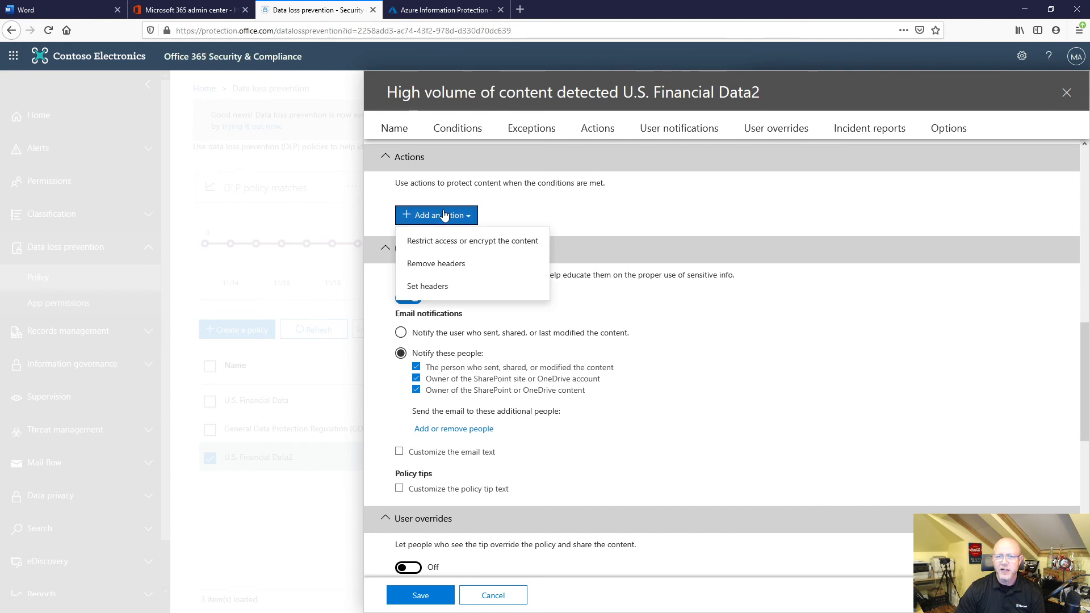
click(440, 242)
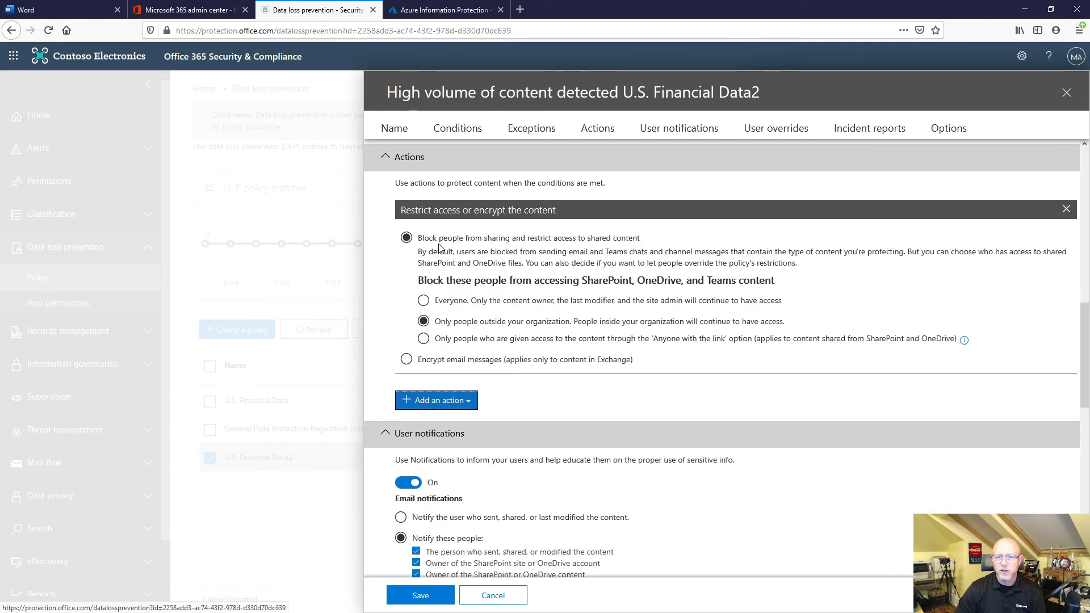
Try out the high-volume rule's choices for who is blocked and for email encryption, and discard the rule's edits.
click(425, 301)
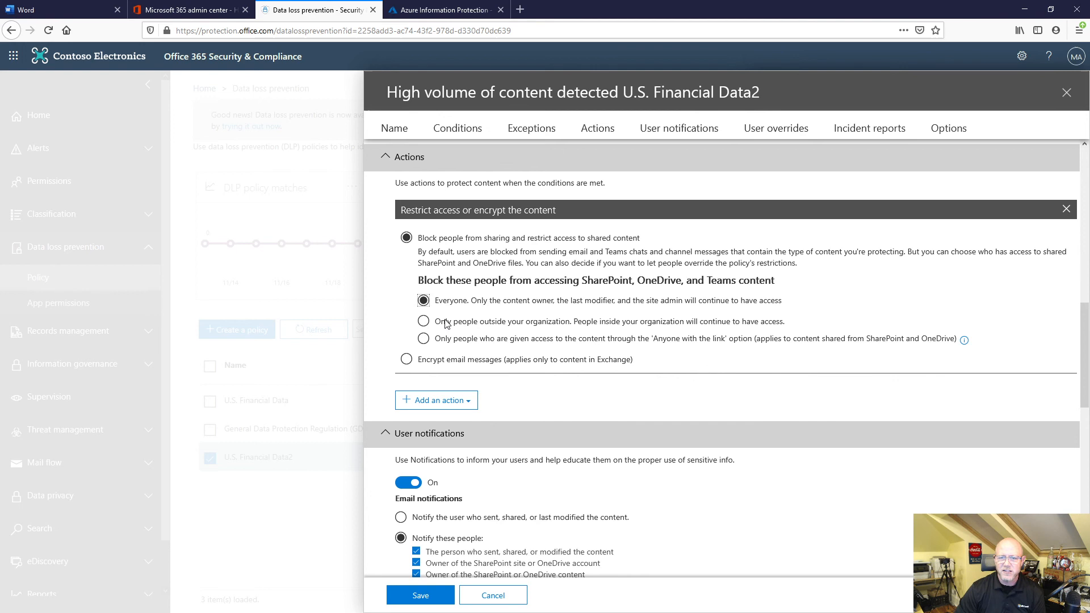
click(427, 342)
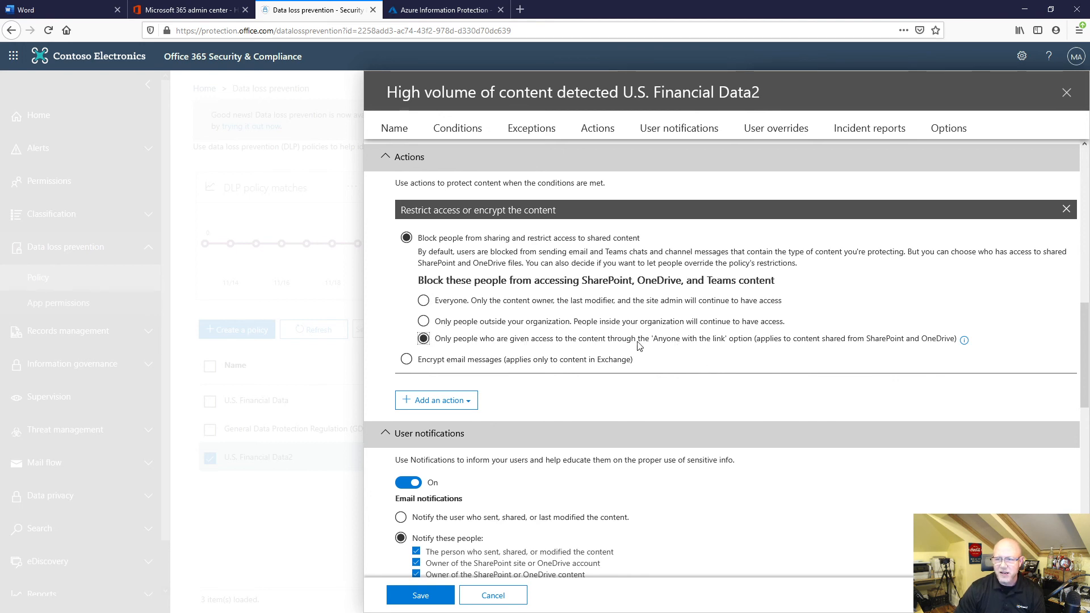
click(534, 323)
click(479, 302)
click(472, 323)
click(470, 338)
click(457, 359)
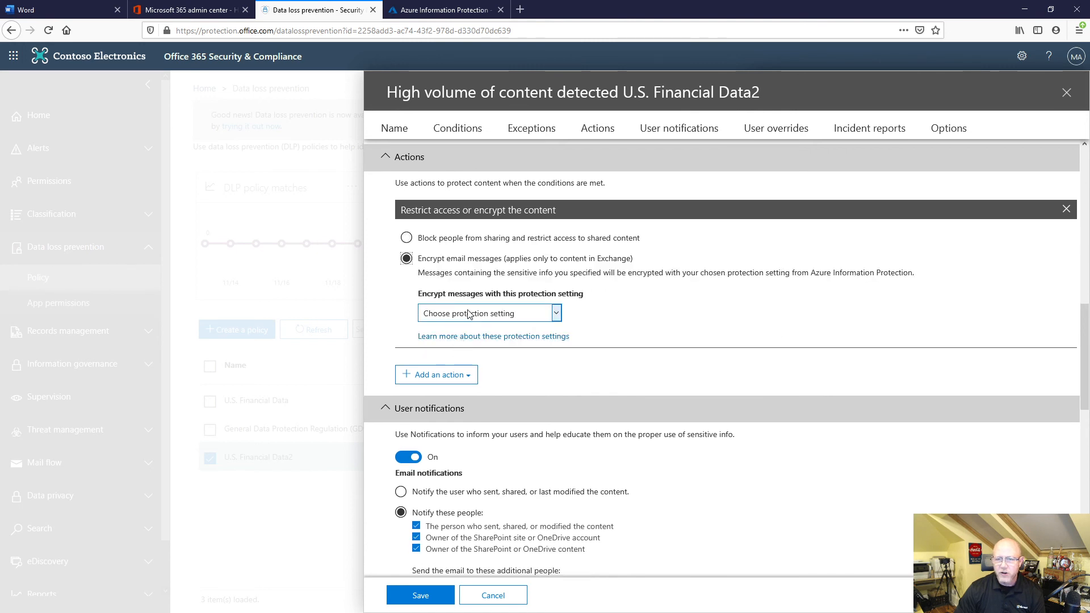
click(468, 313)
click(405, 241)
click(406, 238)
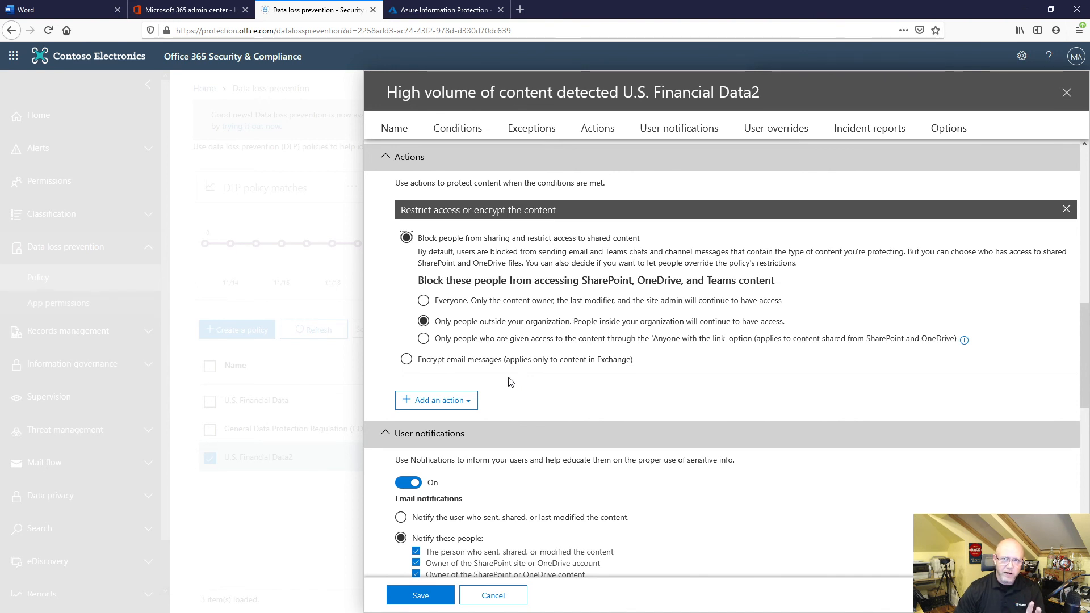
click(1067, 93)
click(417, 378)
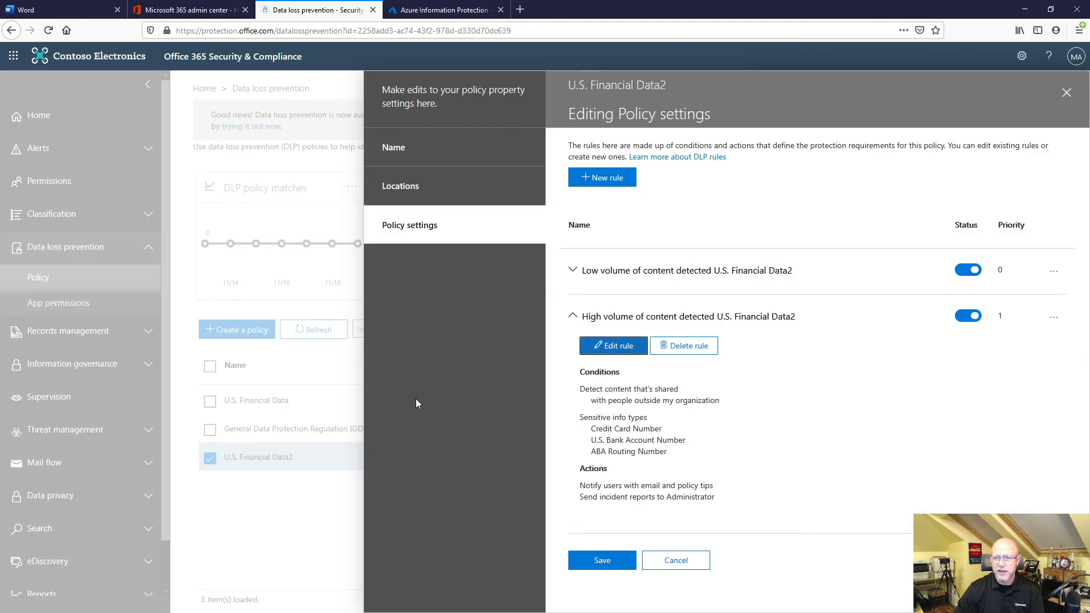
Collapse the high-volume rule's details, turn the rule off, and check its additional options.
drag(438, 228, 435, 231)
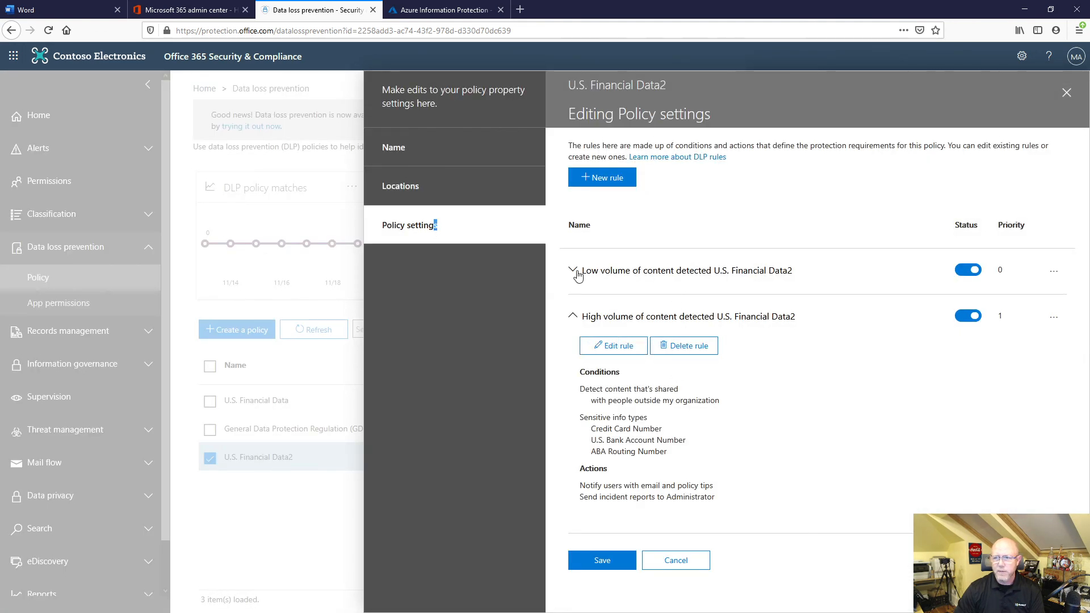
click(574, 319)
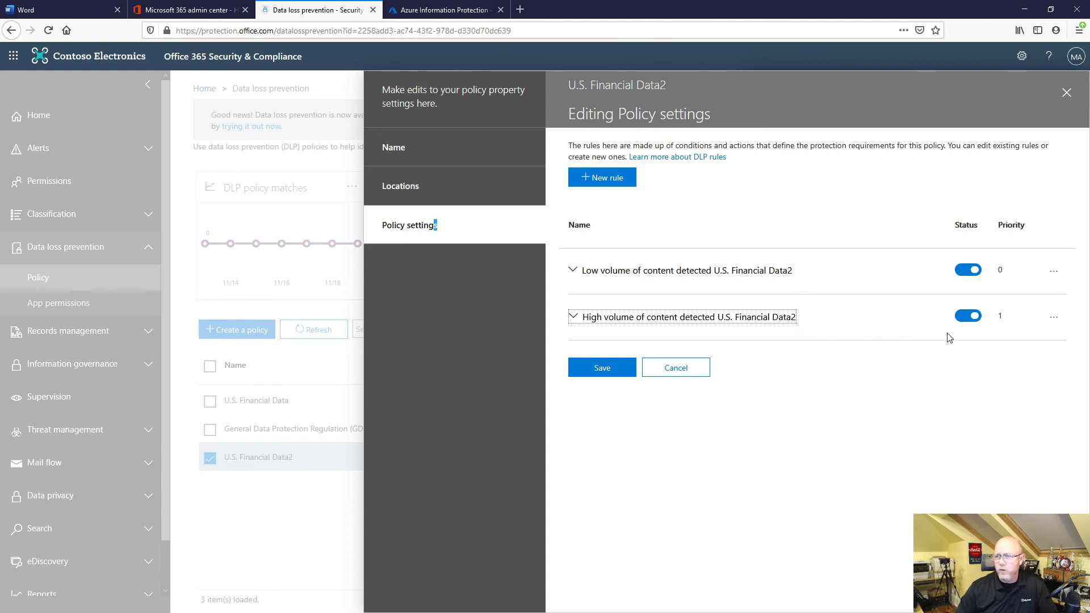
click(967, 315)
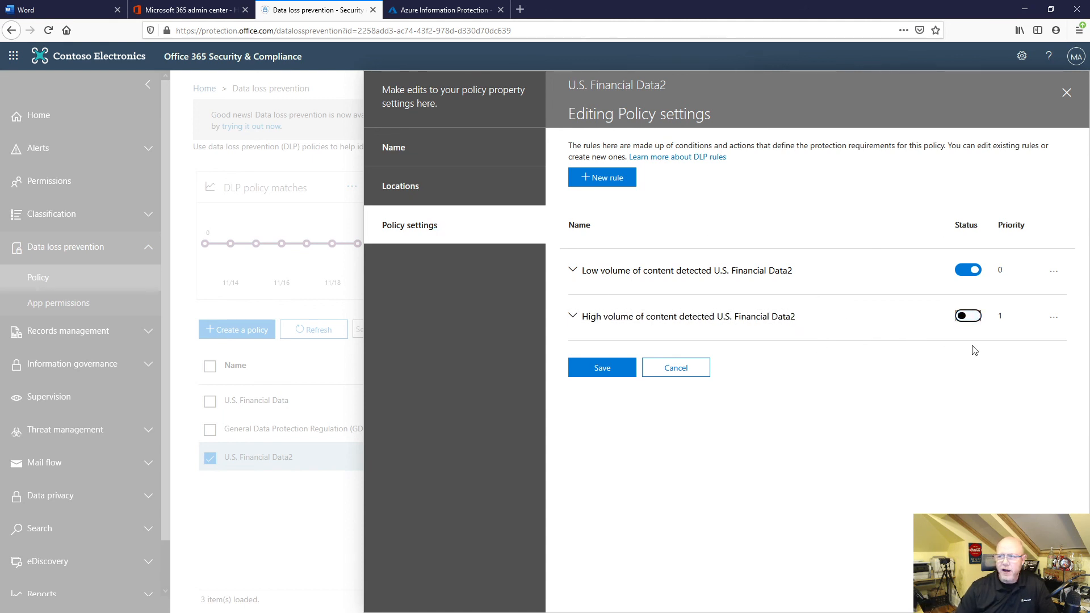
click(1053, 317)
click(907, 379)
Review the low-volume rule's actions, instance counts and match accuracy, and leave the rule and policy editors without saving.
click(580, 271)
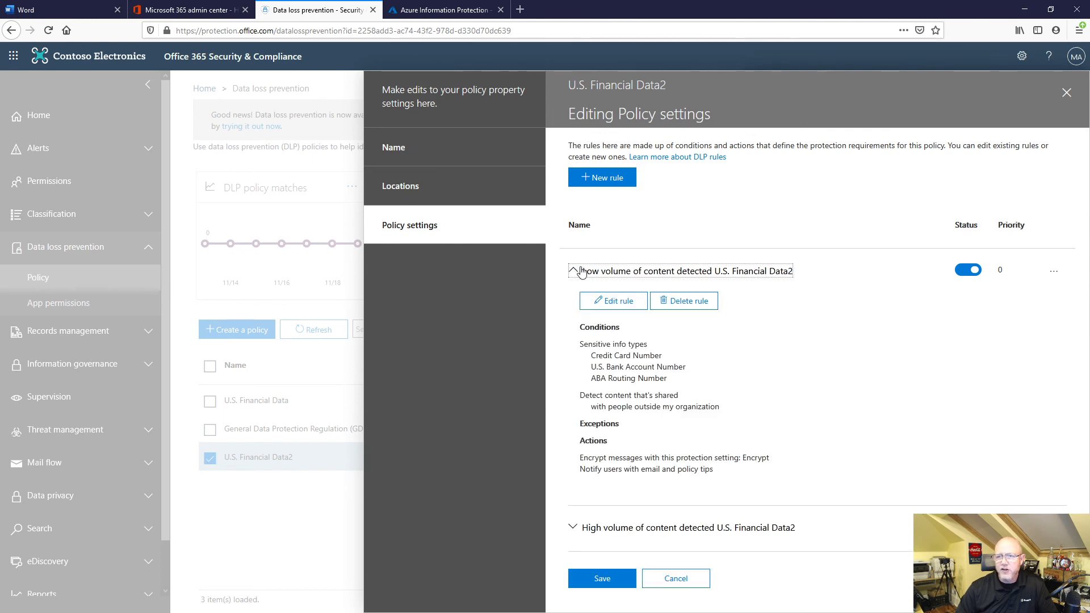
click(634, 307)
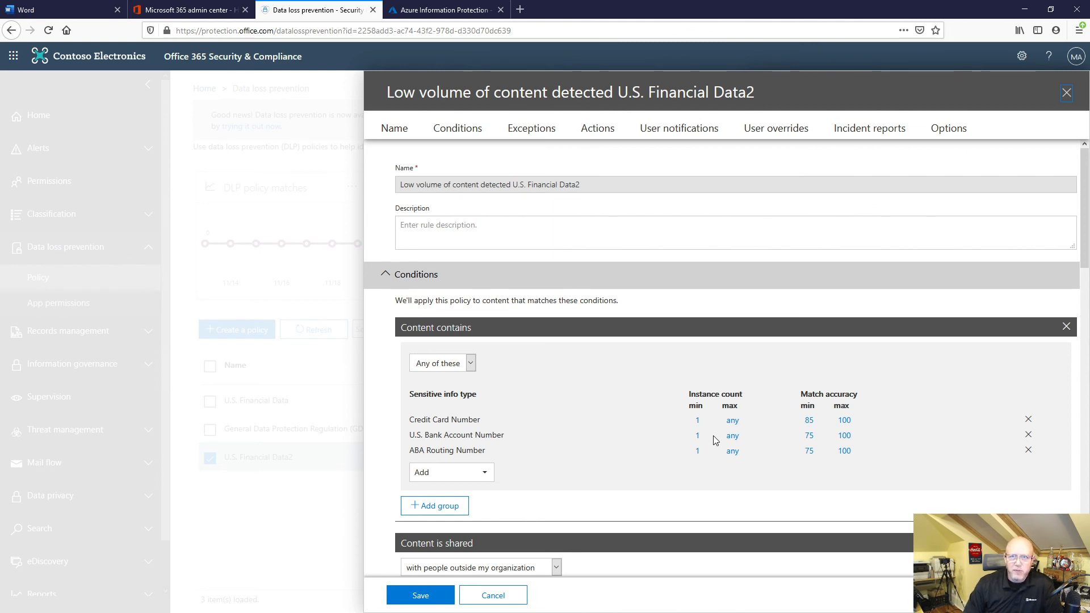
click(1066, 92)
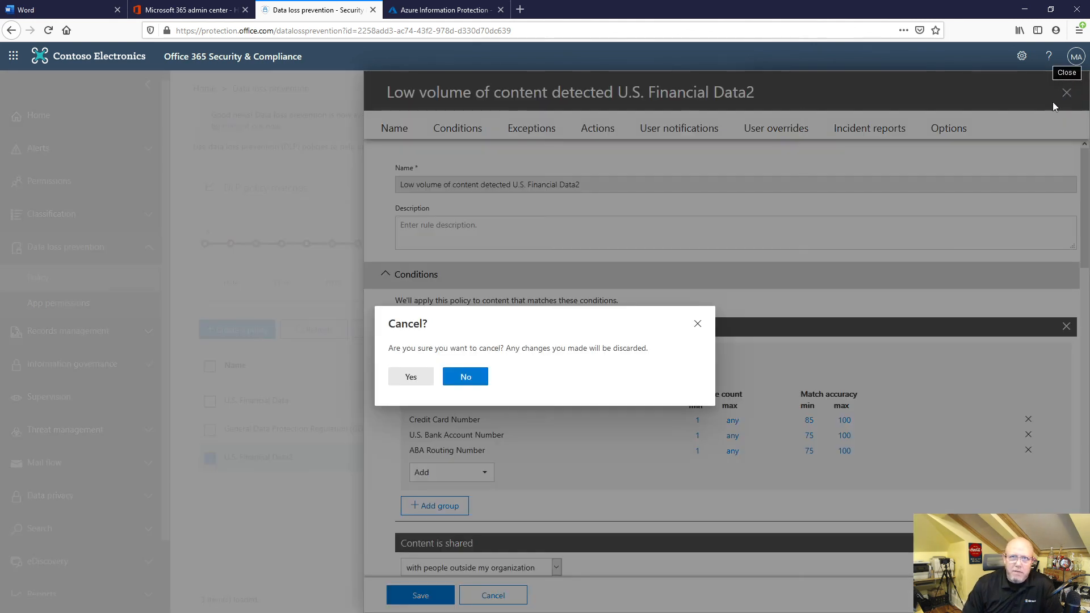
click(413, 379)
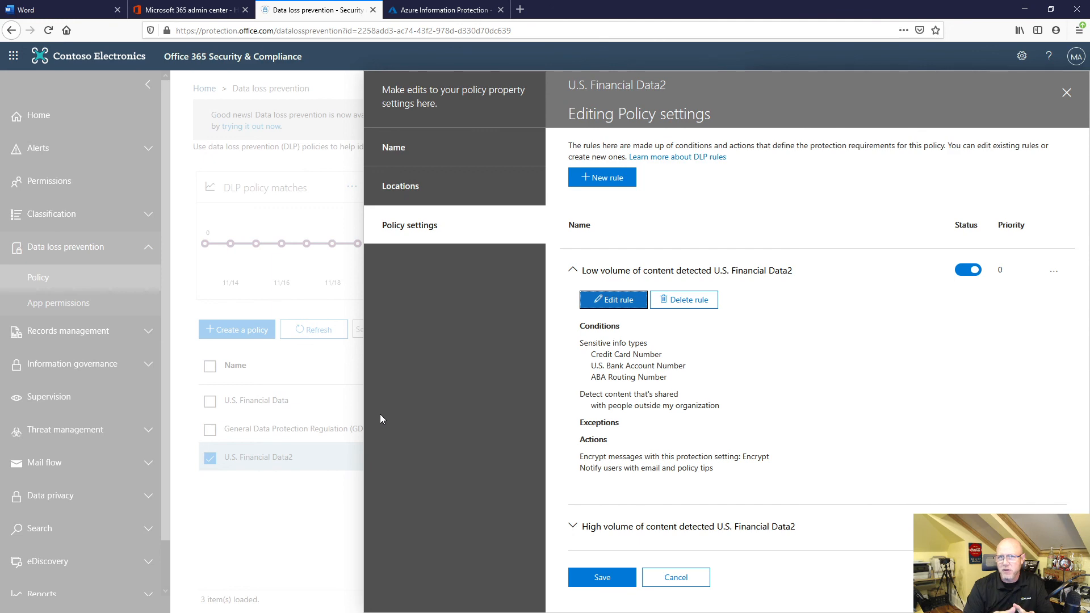
click(1067, 94)
click(411, 380)
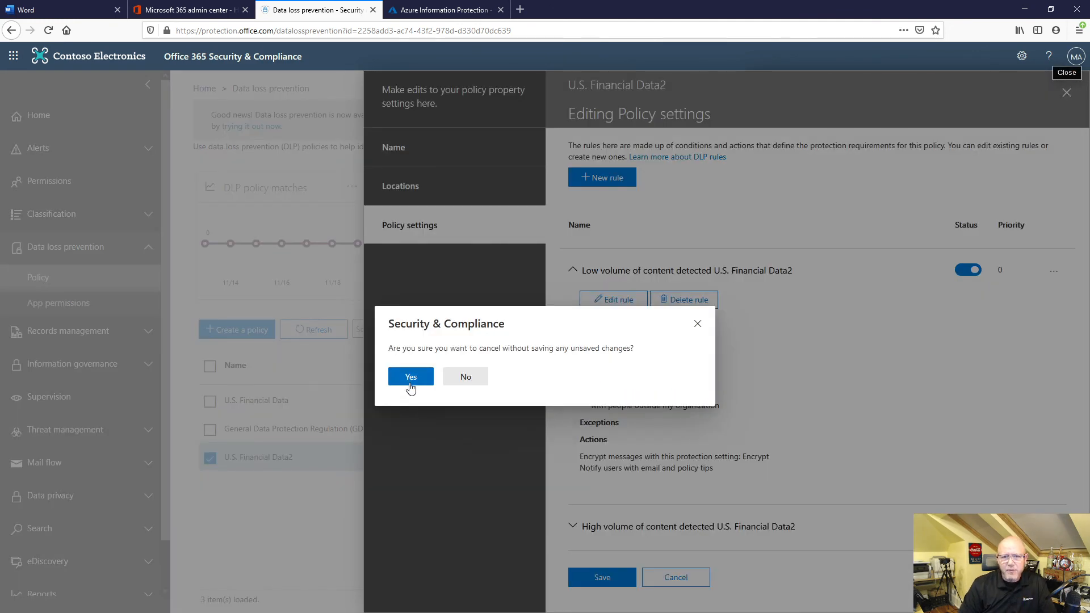